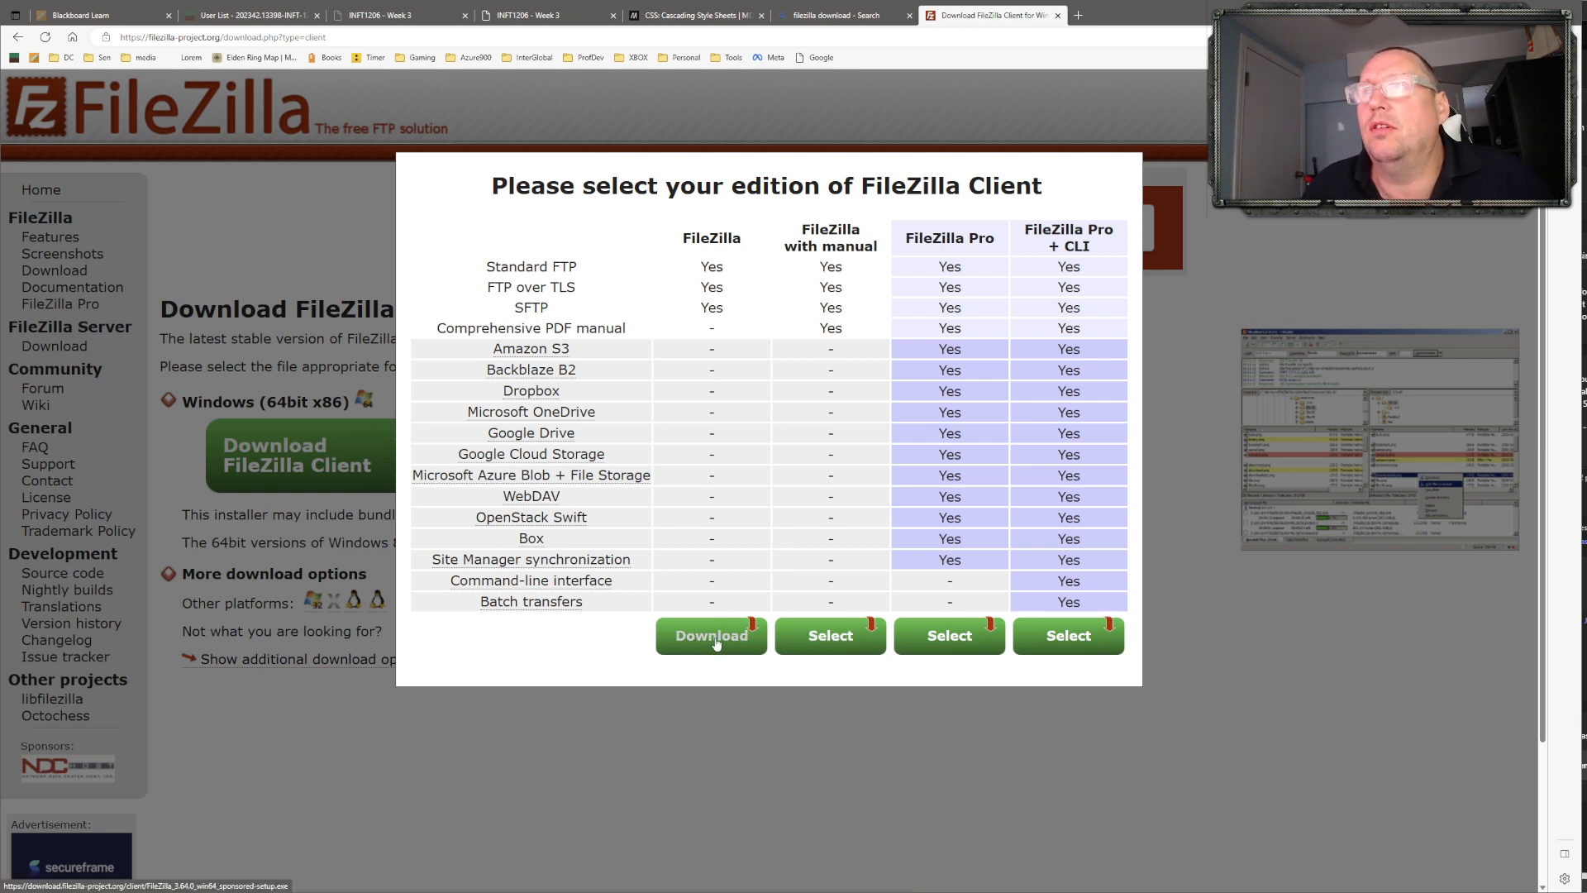
Download the standard FileZilla edition of the Windows client and dismiss the manual offer
click(716, 644)
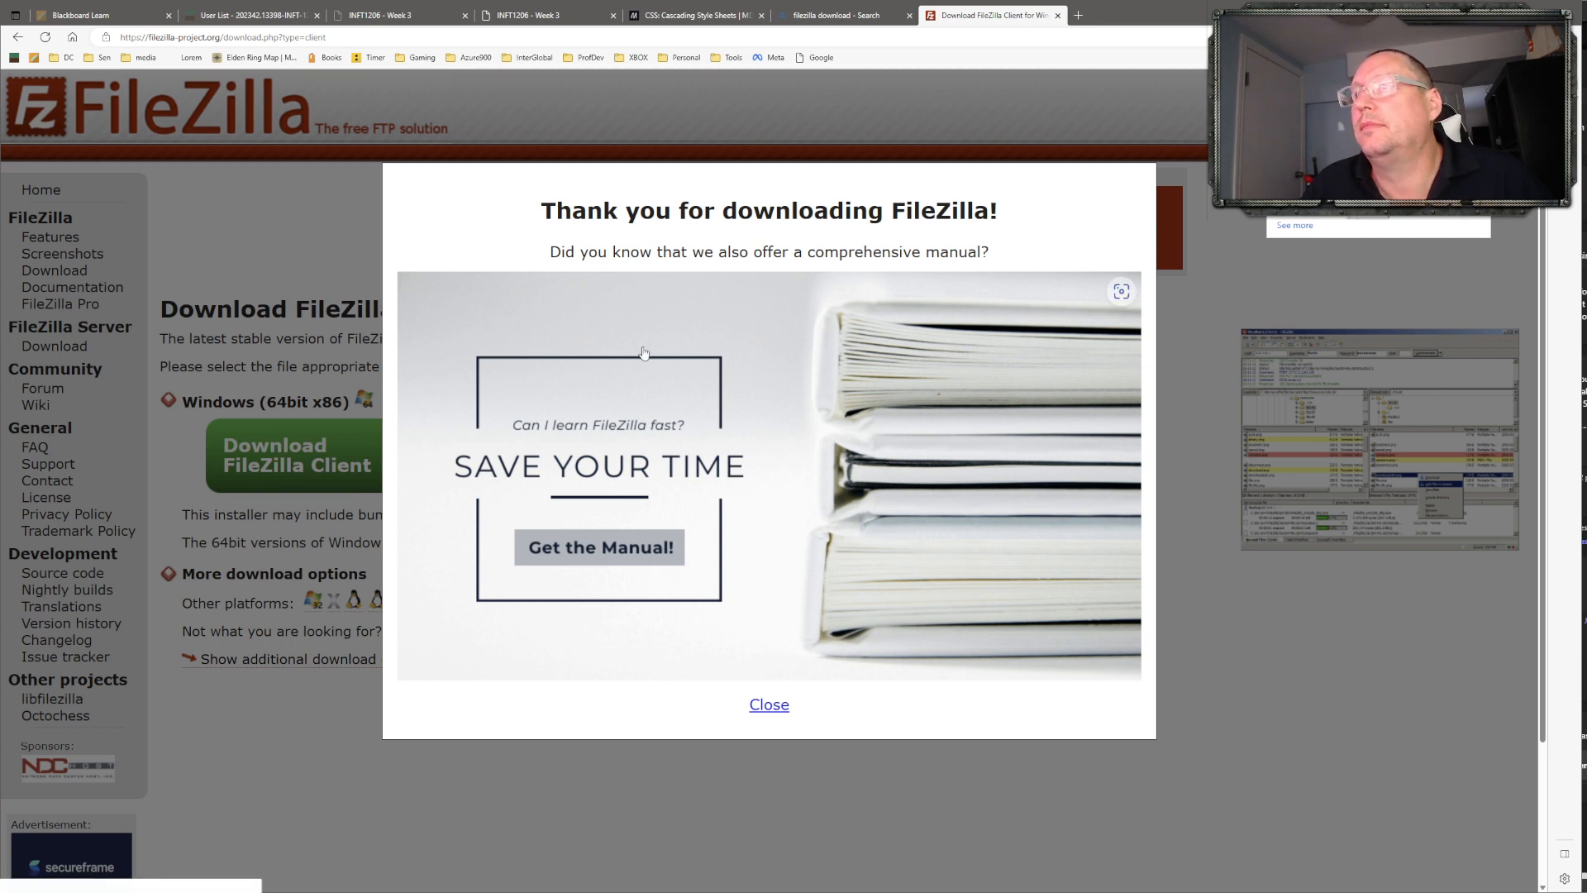
click(774, 703)
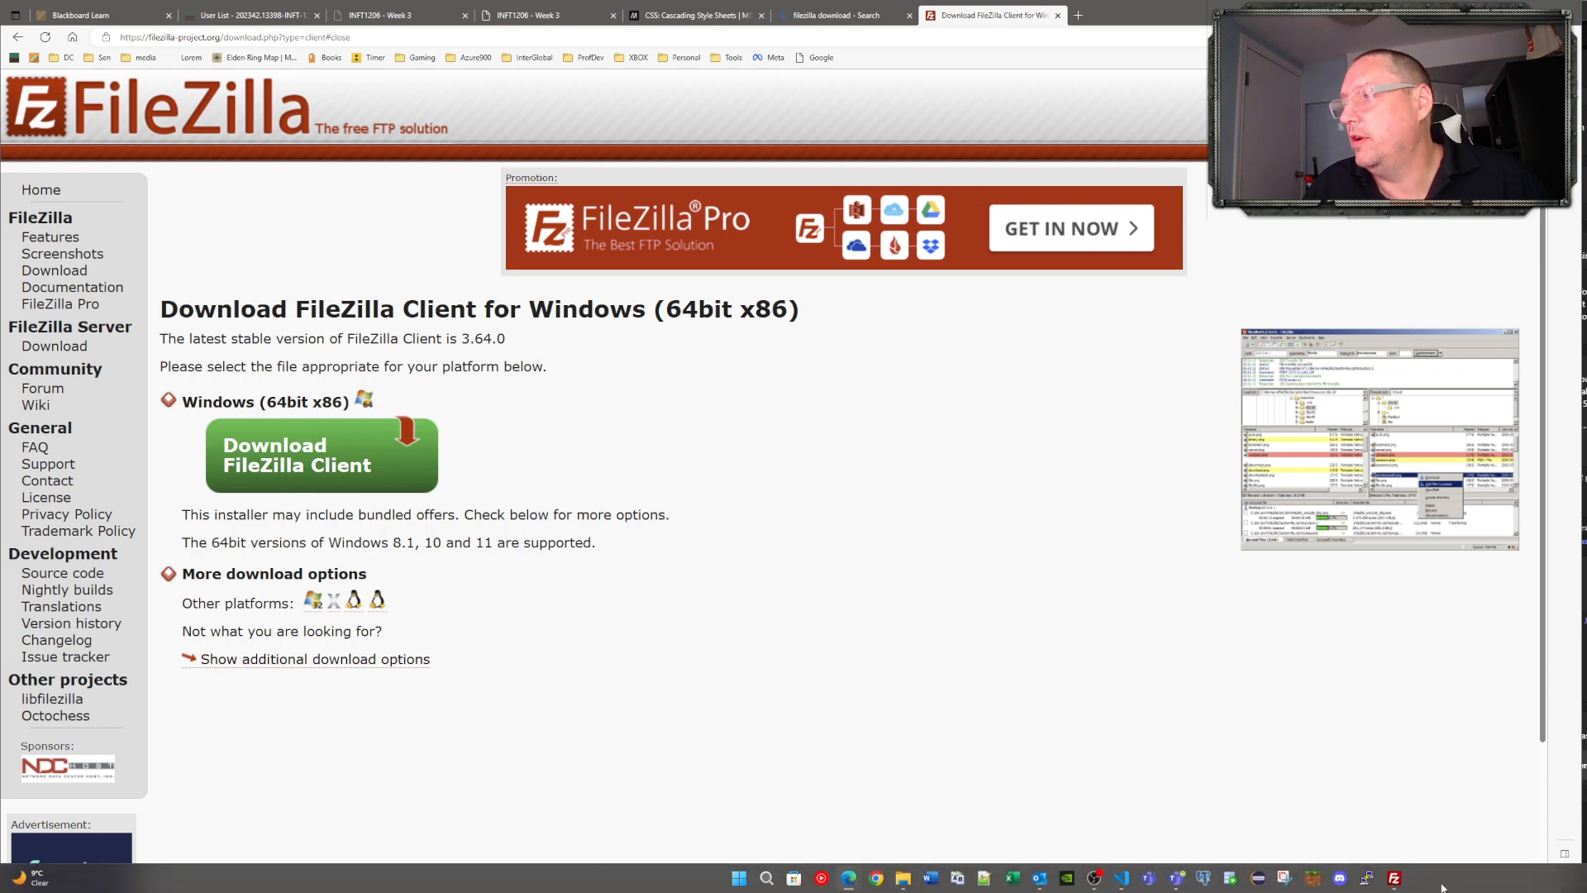
click(1397, 882)
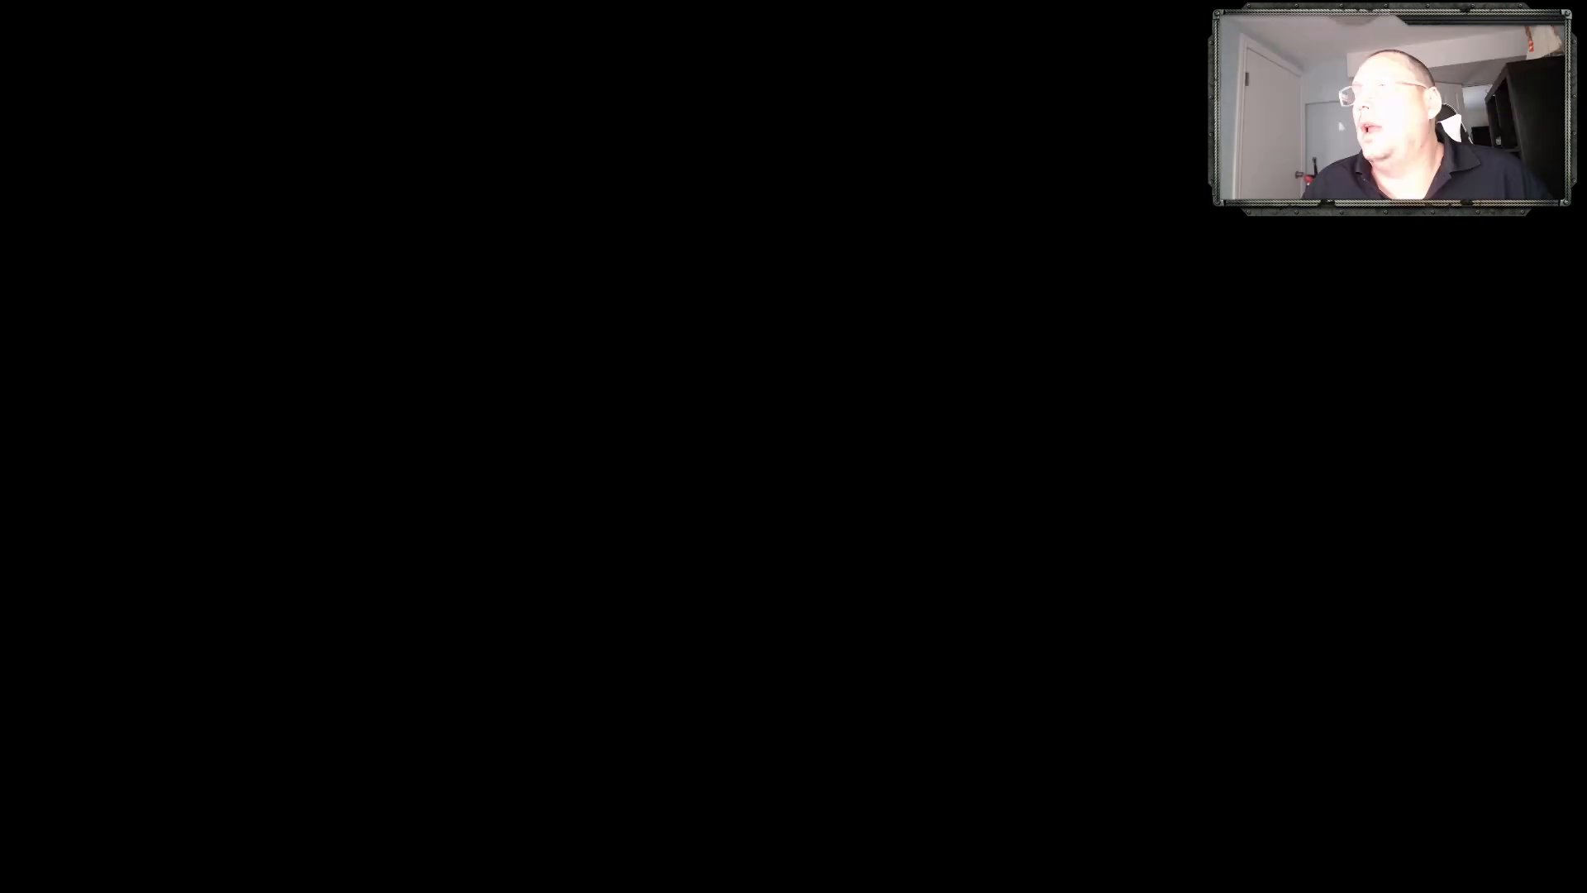
drag(1071, 331, 523, 252)
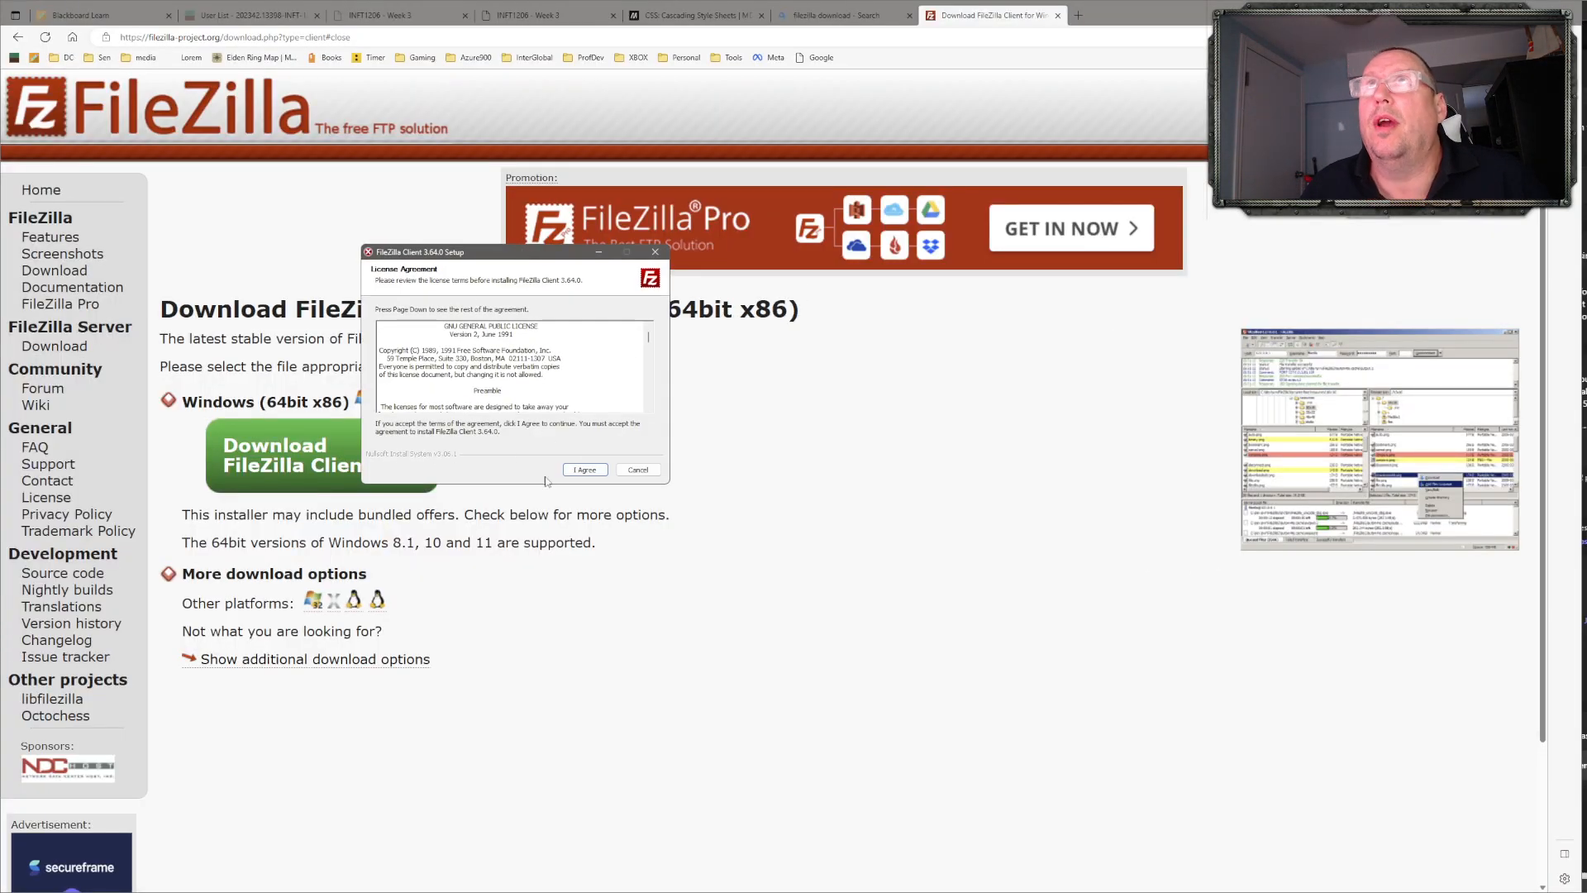
click(584, 470)
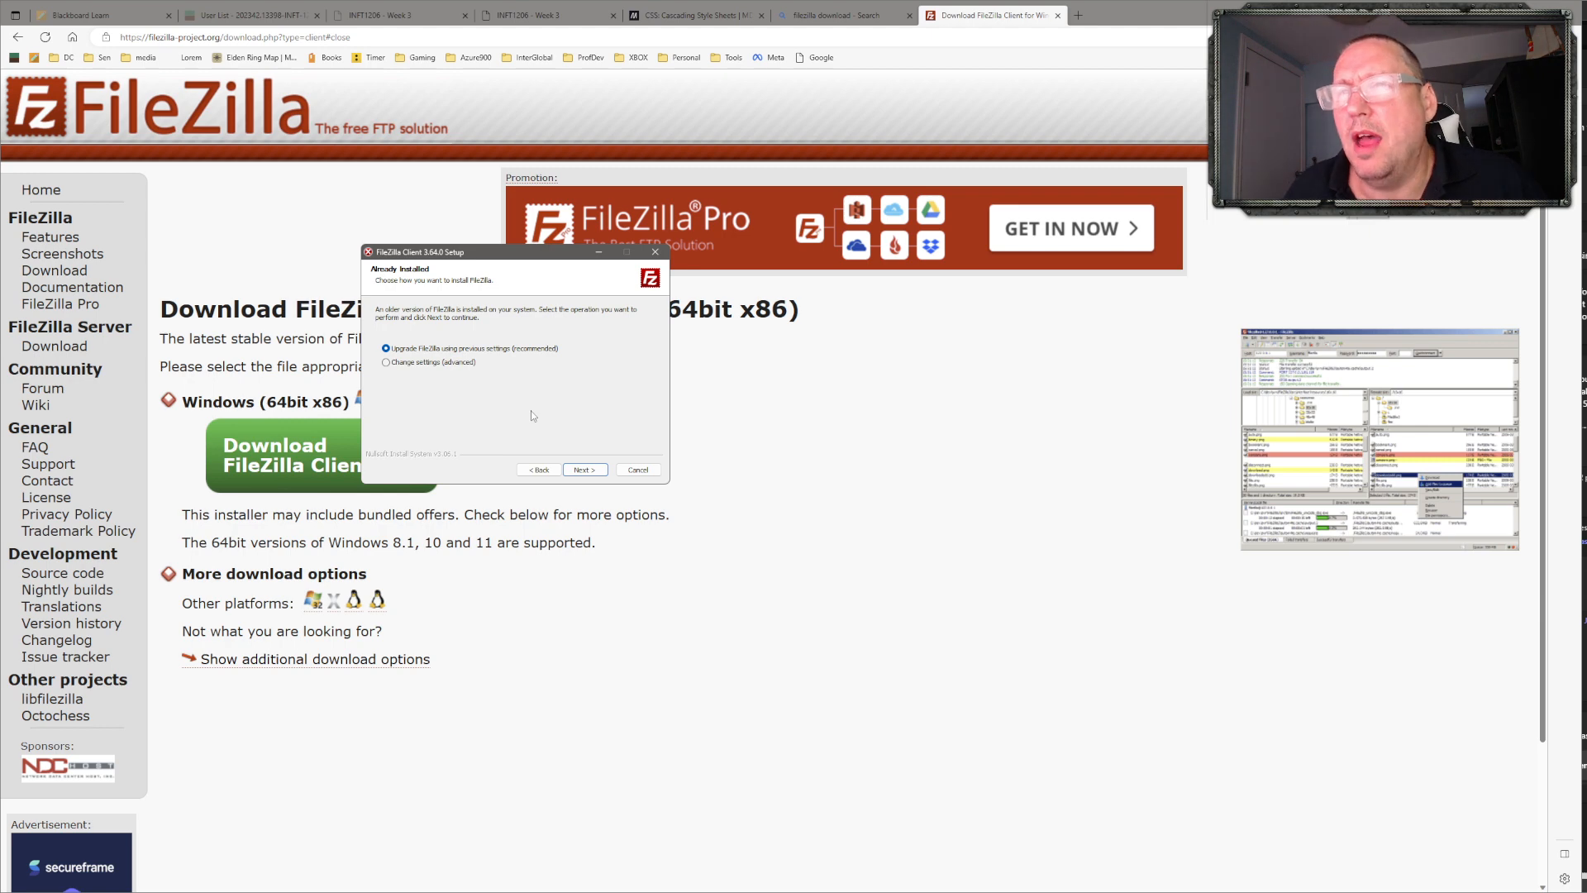
click(639, 469)
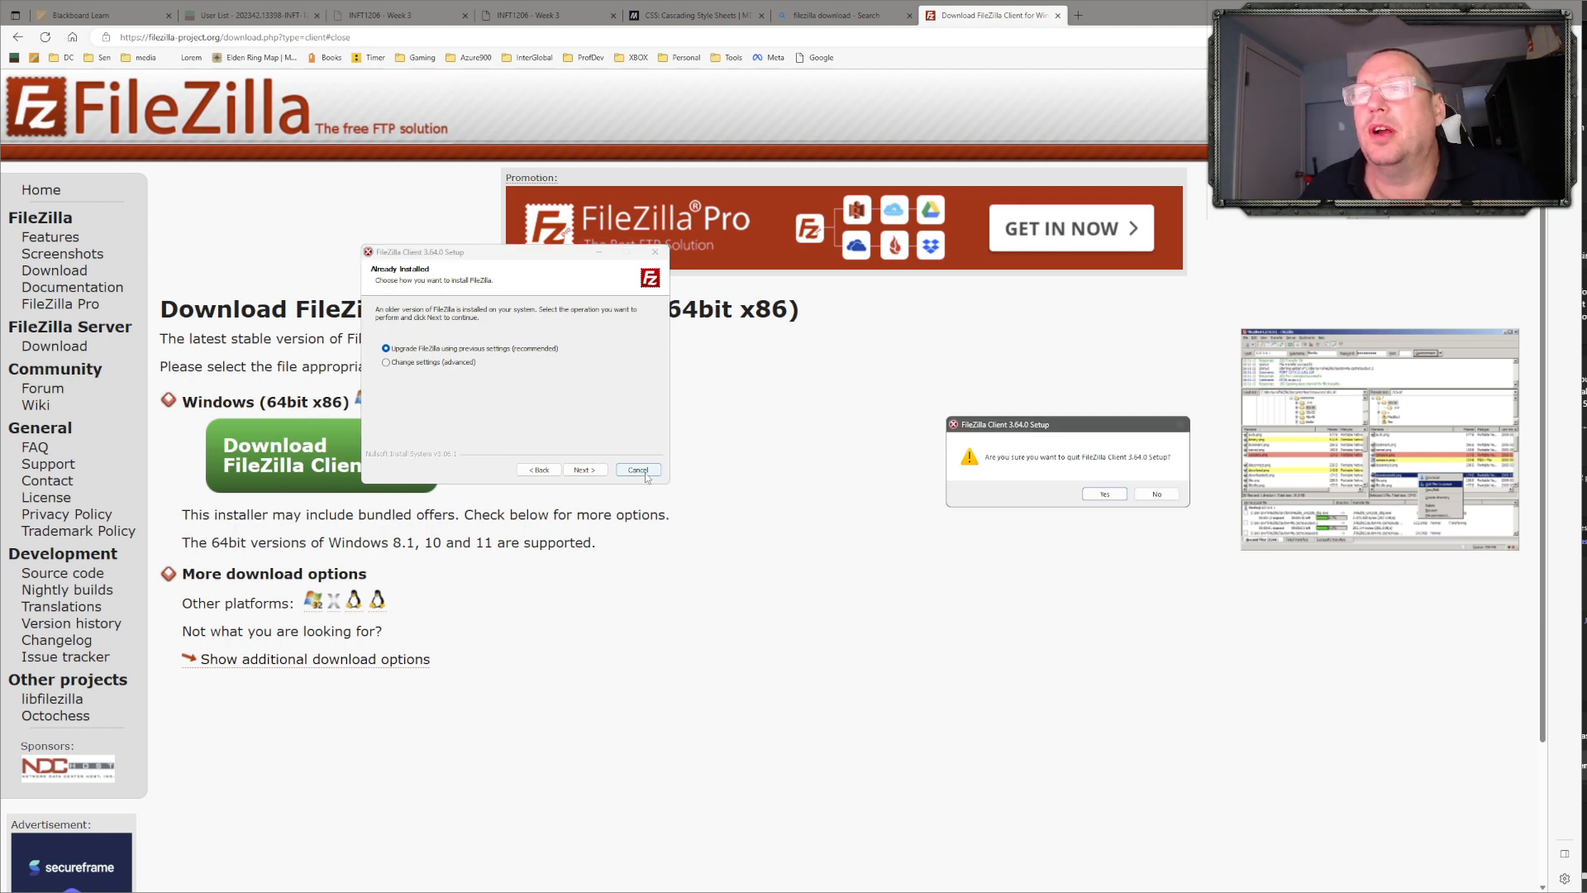
click(1106, 496)
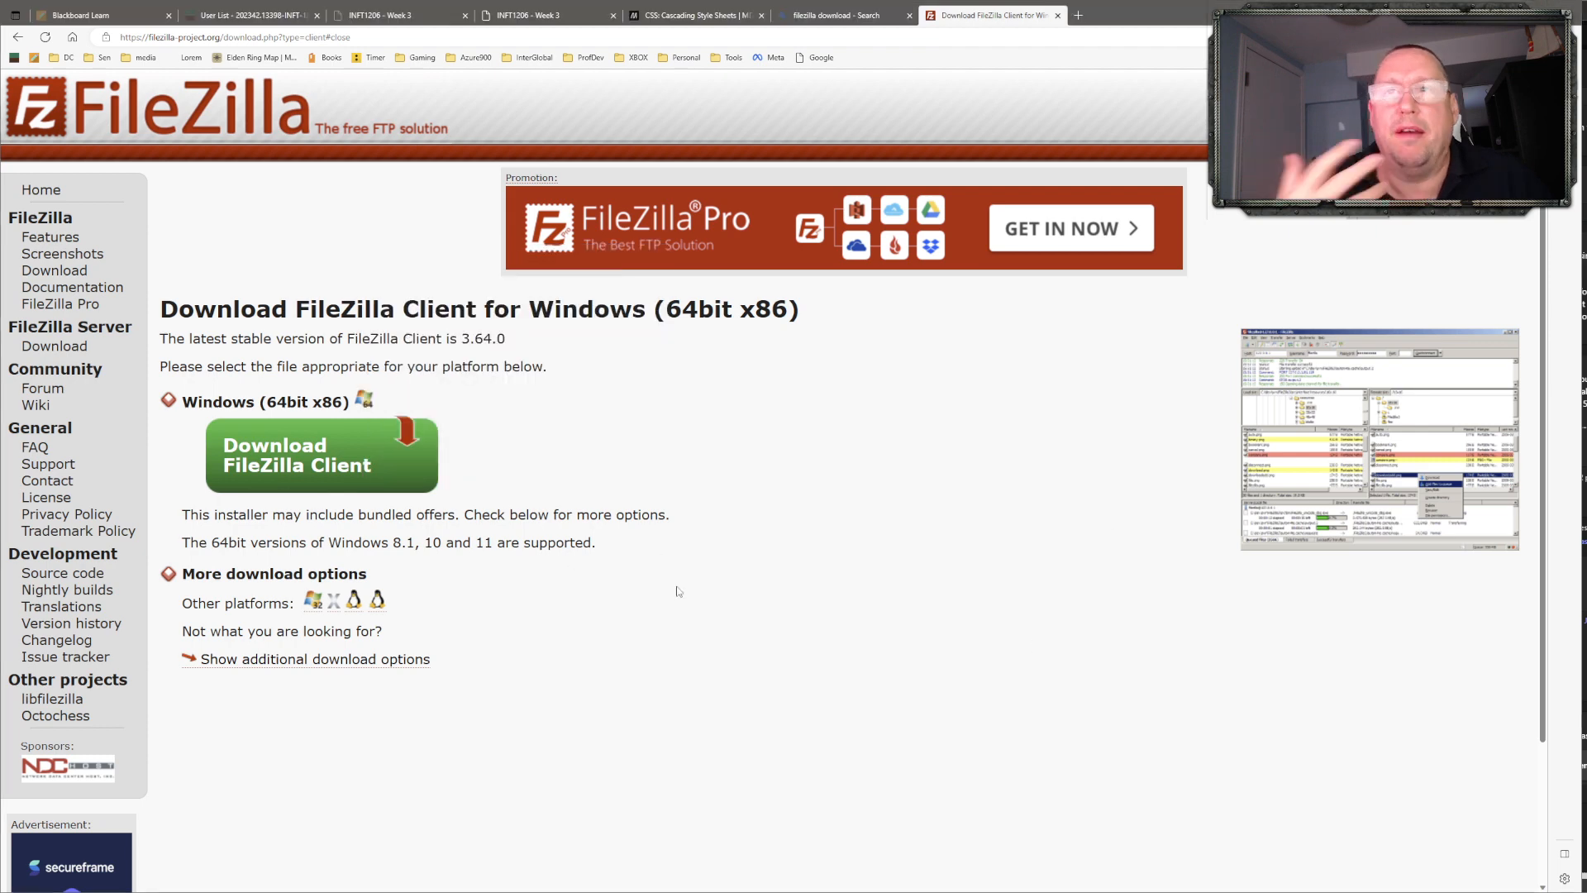
Switch to the FileZilla client, clear the browser off the screen and reposition the FileZilla window on the desktop
mouse_move(749, 890)
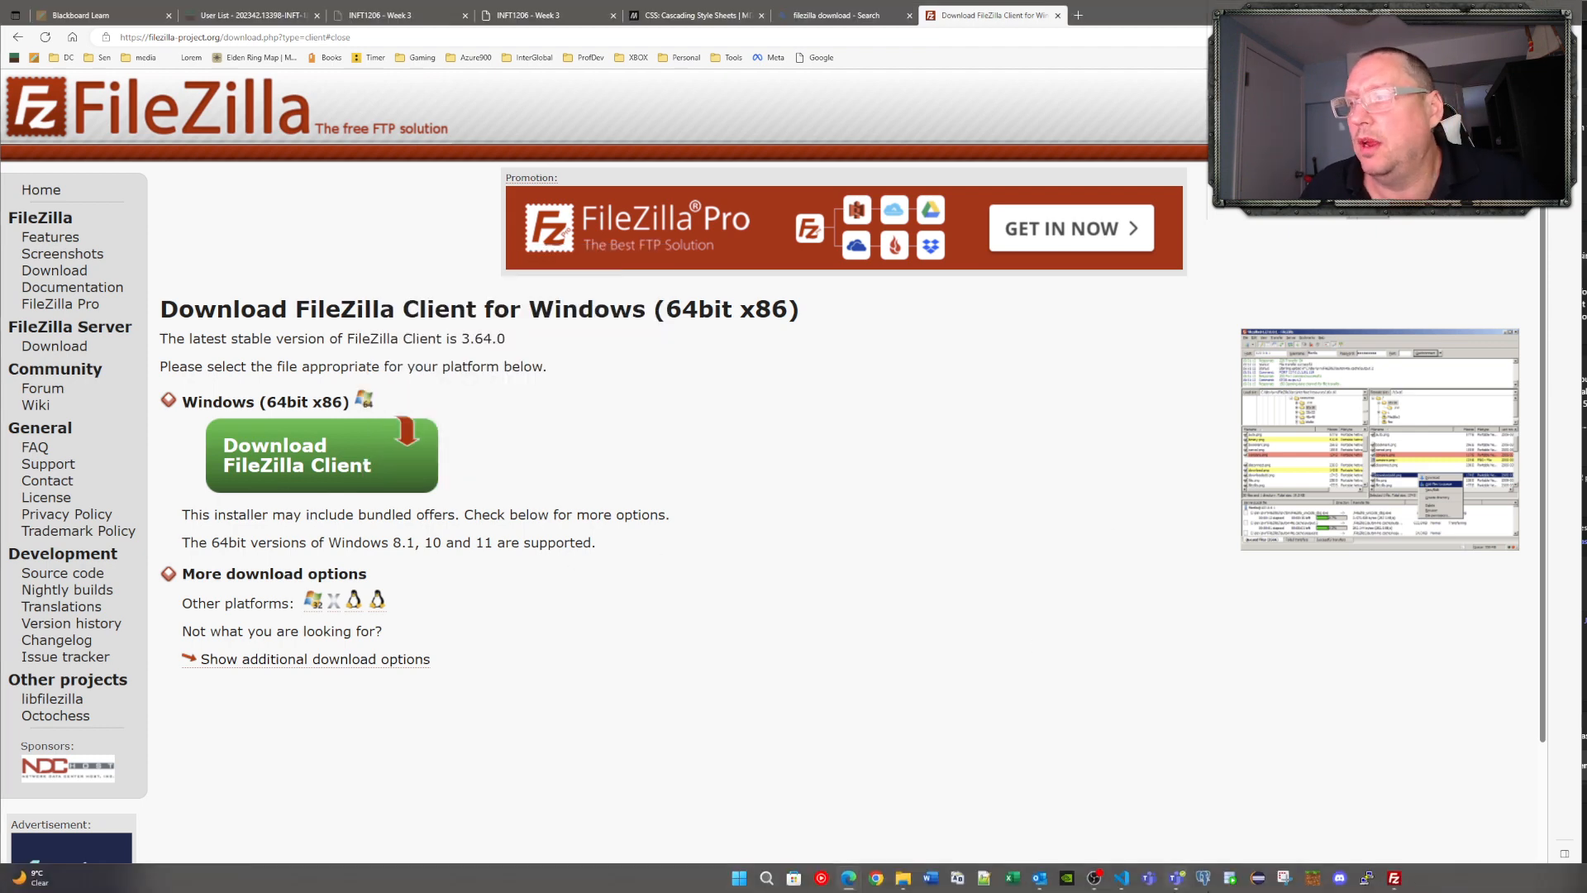
click(1395, 877)
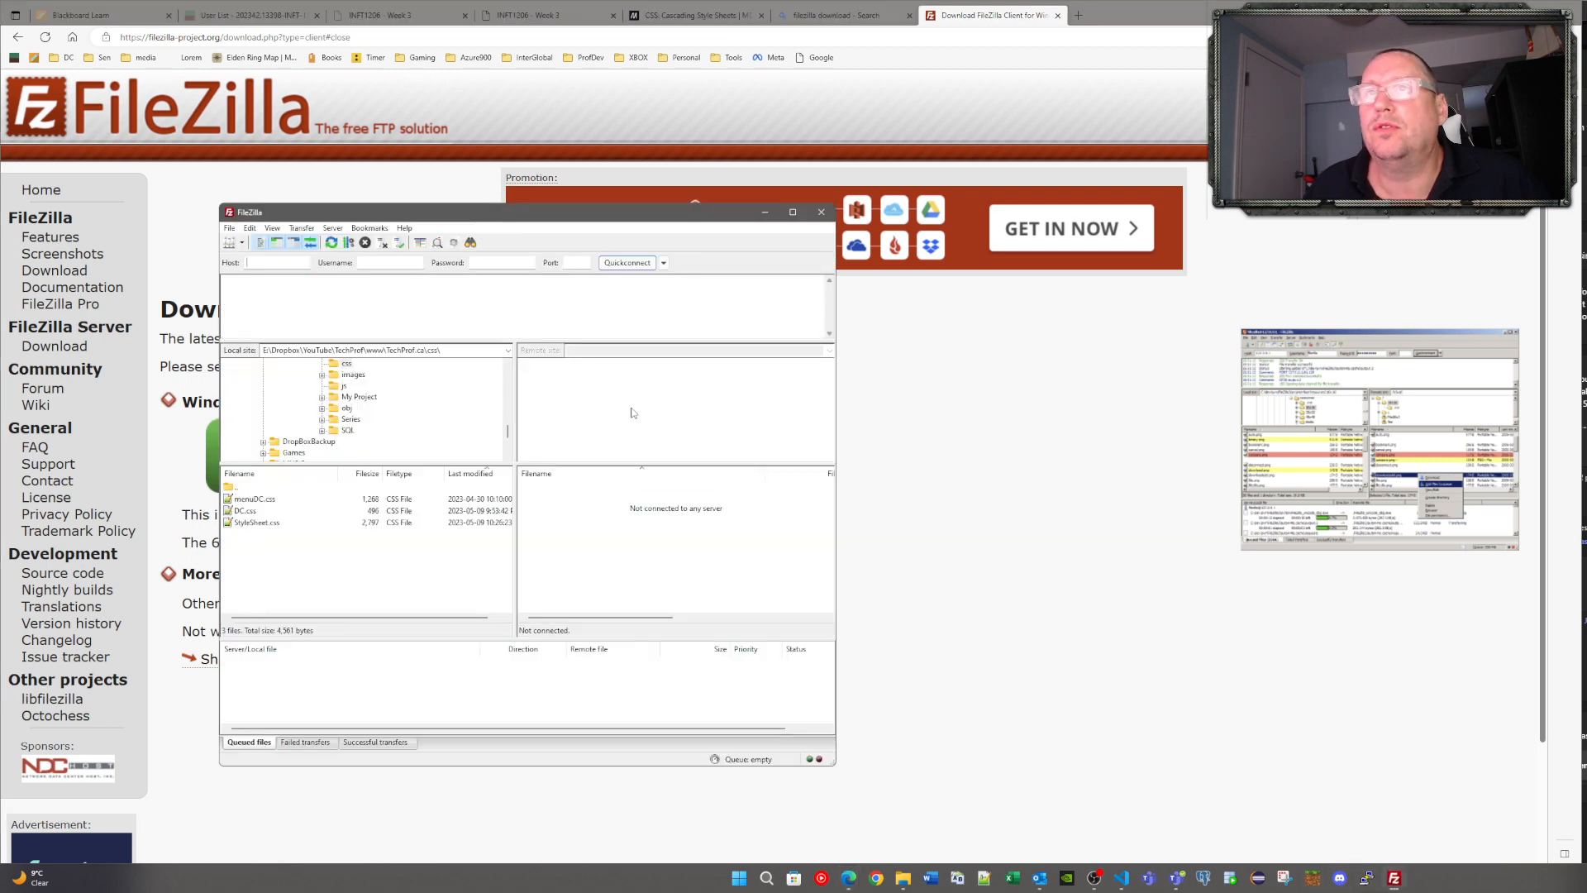
mouse_move(554, 216)
mouse_down()
mouse_move(579, 206)
mouse_move(576, 247)
mouse_move(531, 216)
mouse_up()
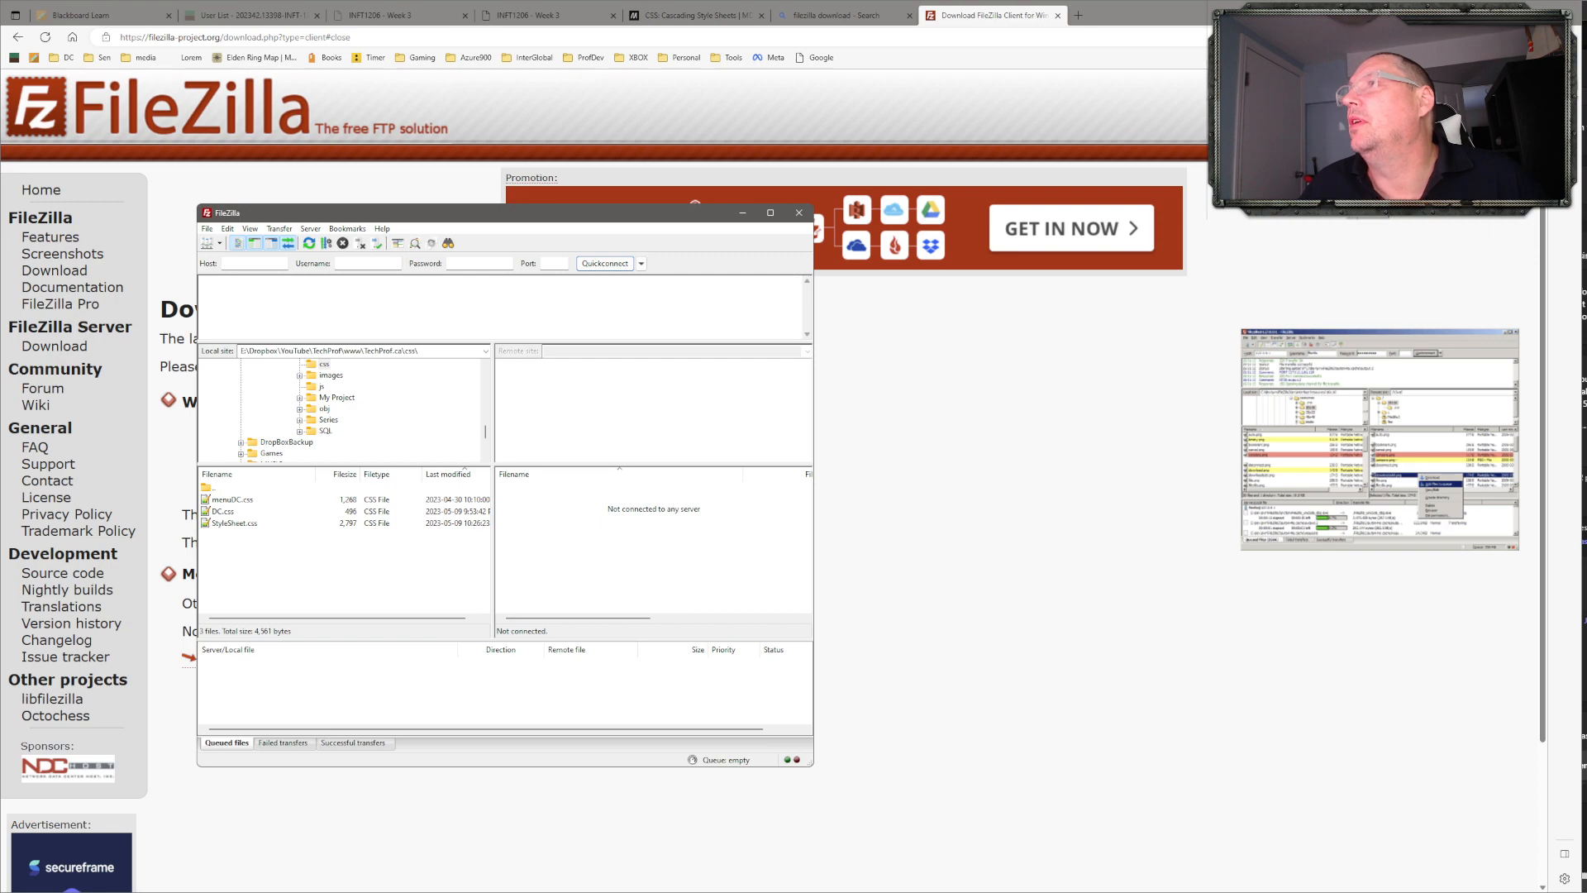
click(1509, 13)
click(1002, 14)
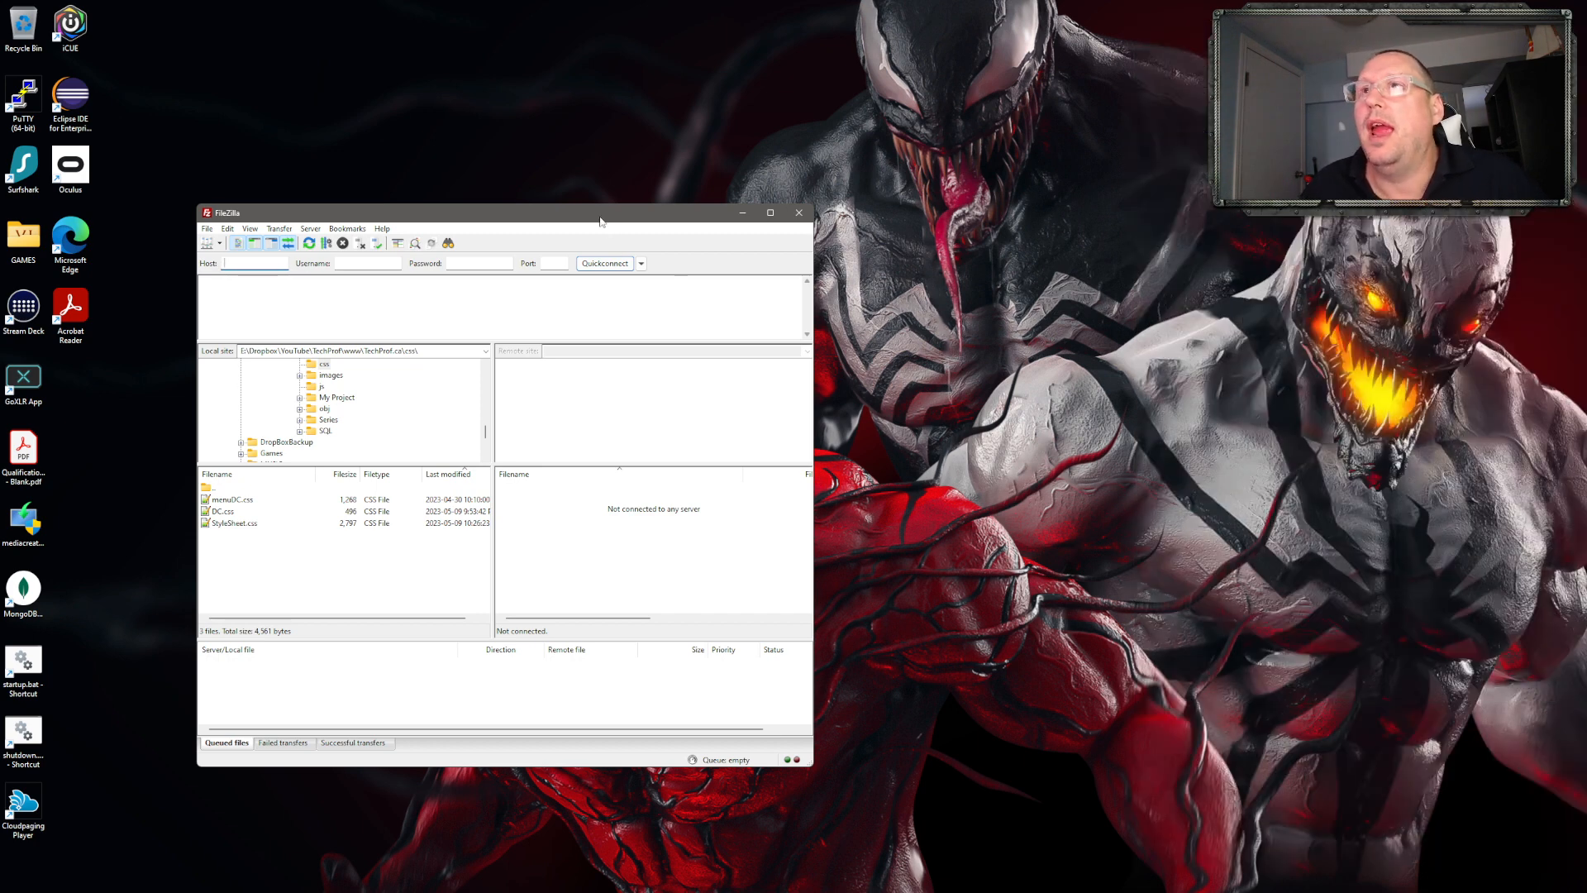
drag(600, 222, 715, 166)
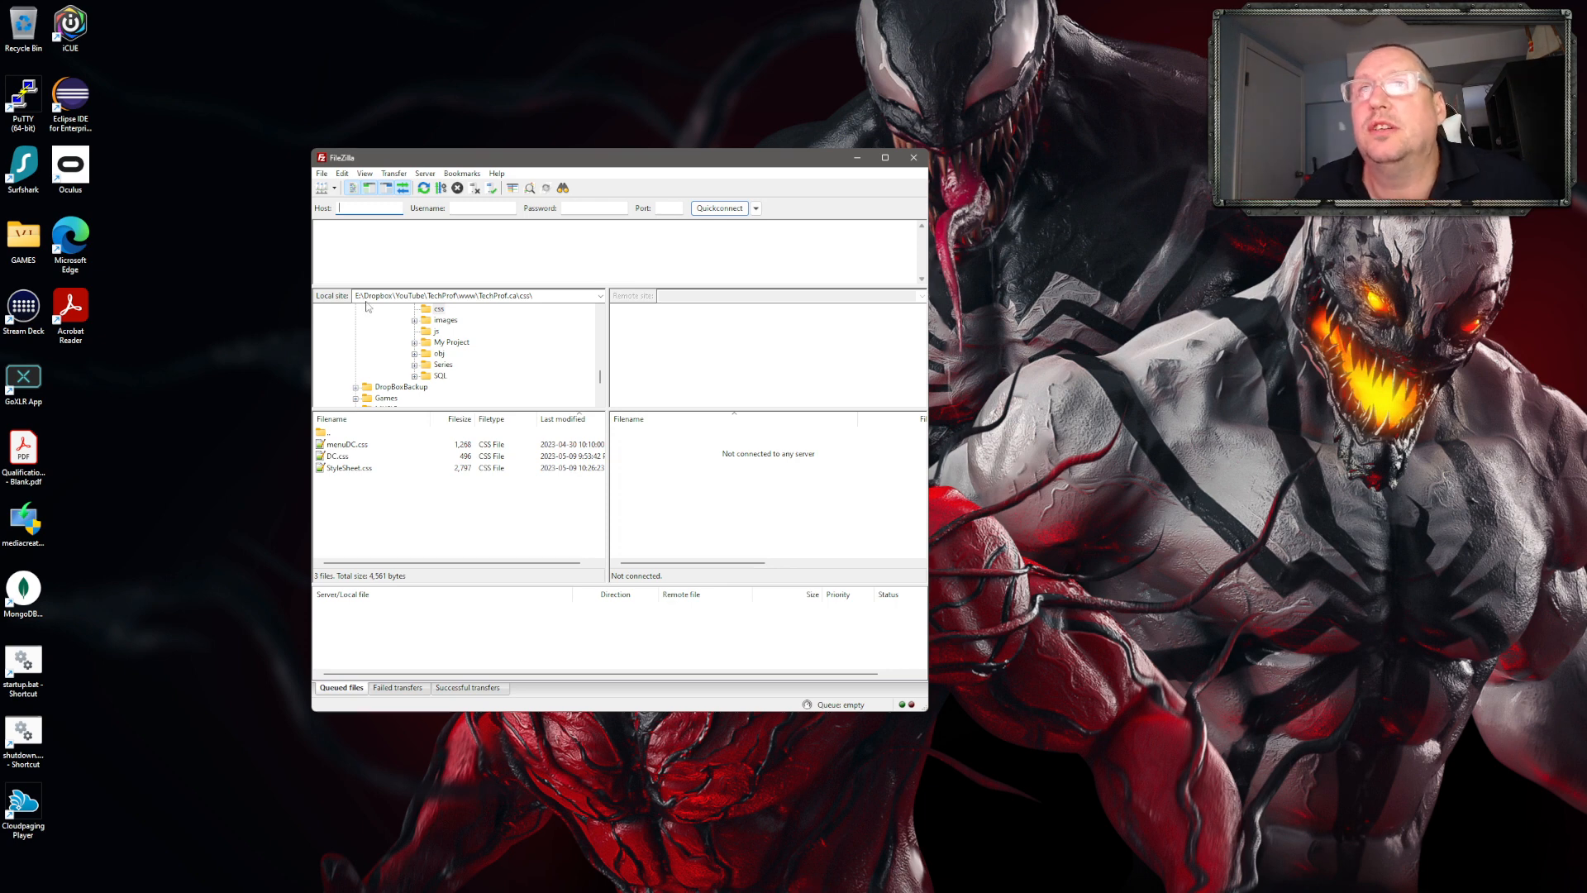
Add a new site named DCOpentTechDemo in the Site Manager
click(336, 190)
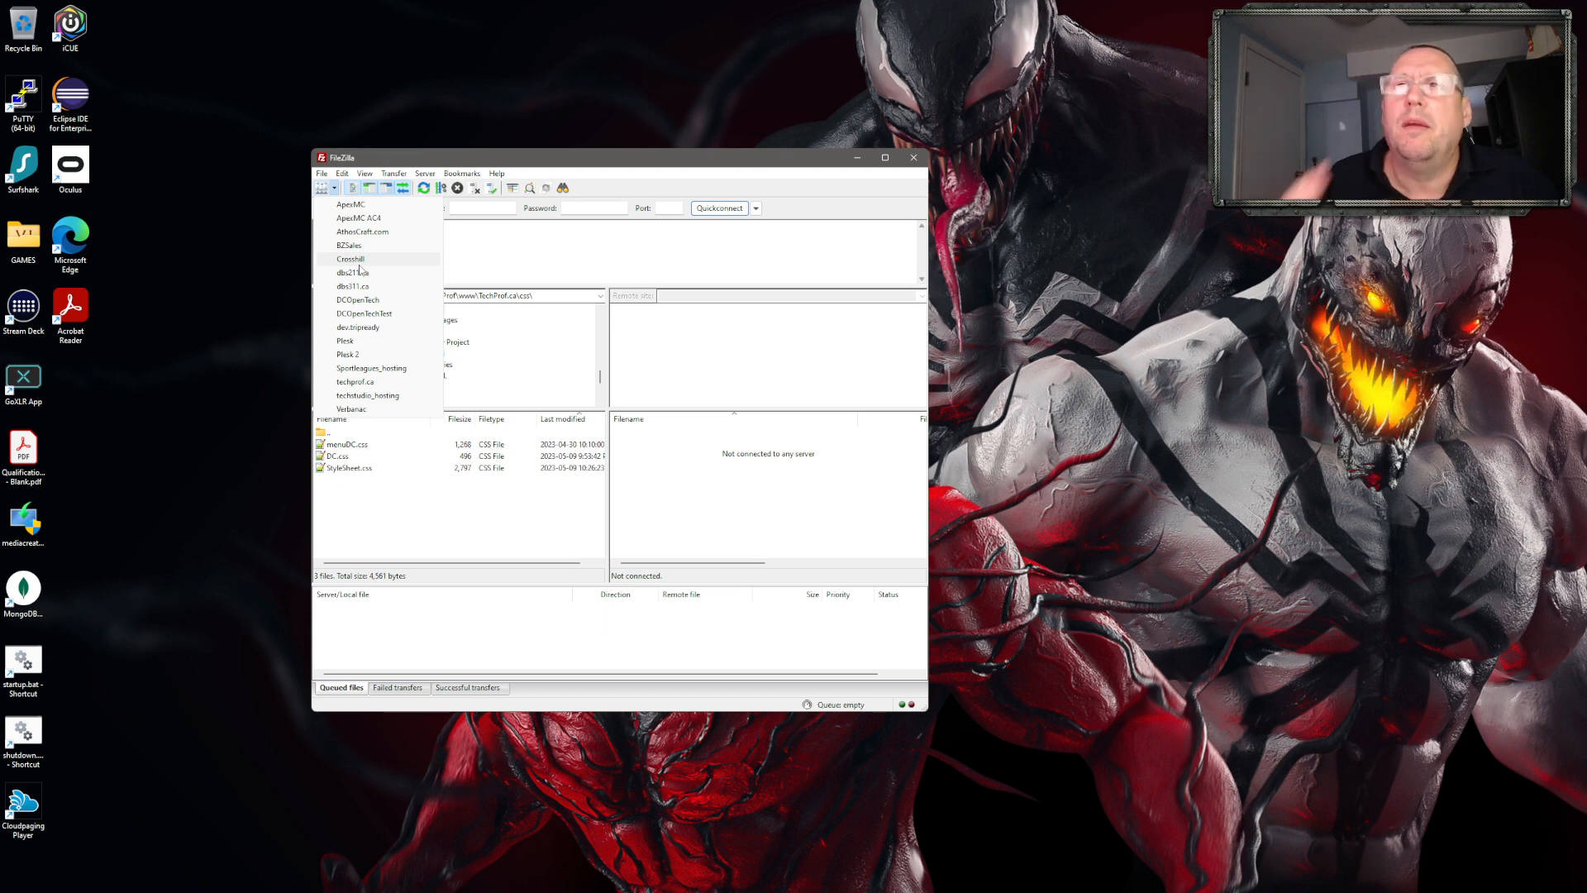
click(324, 191)
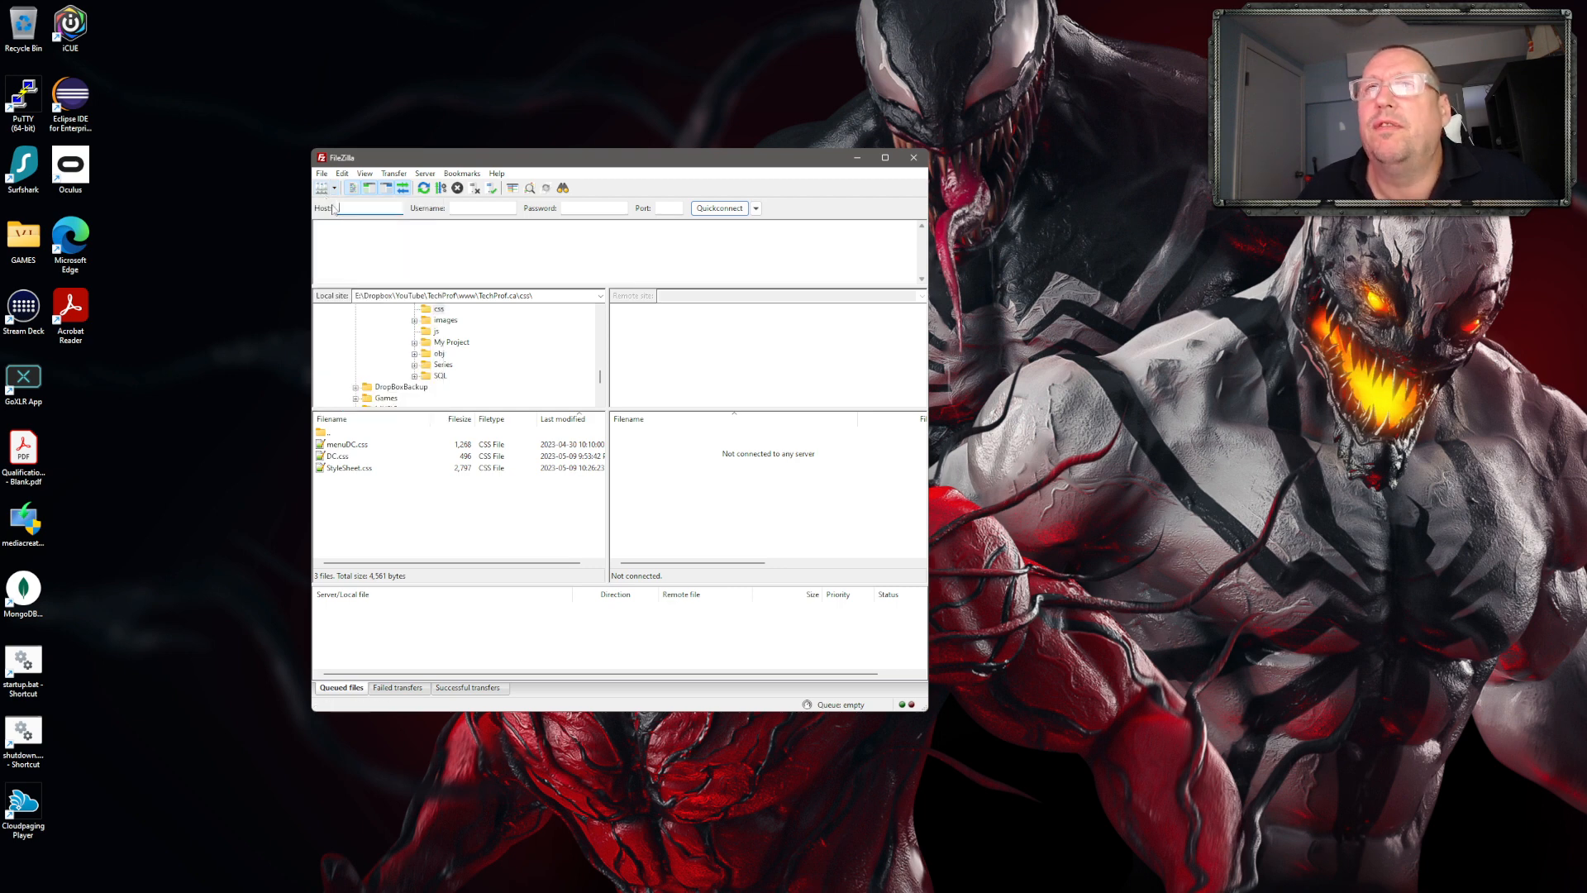
click(324, 192)
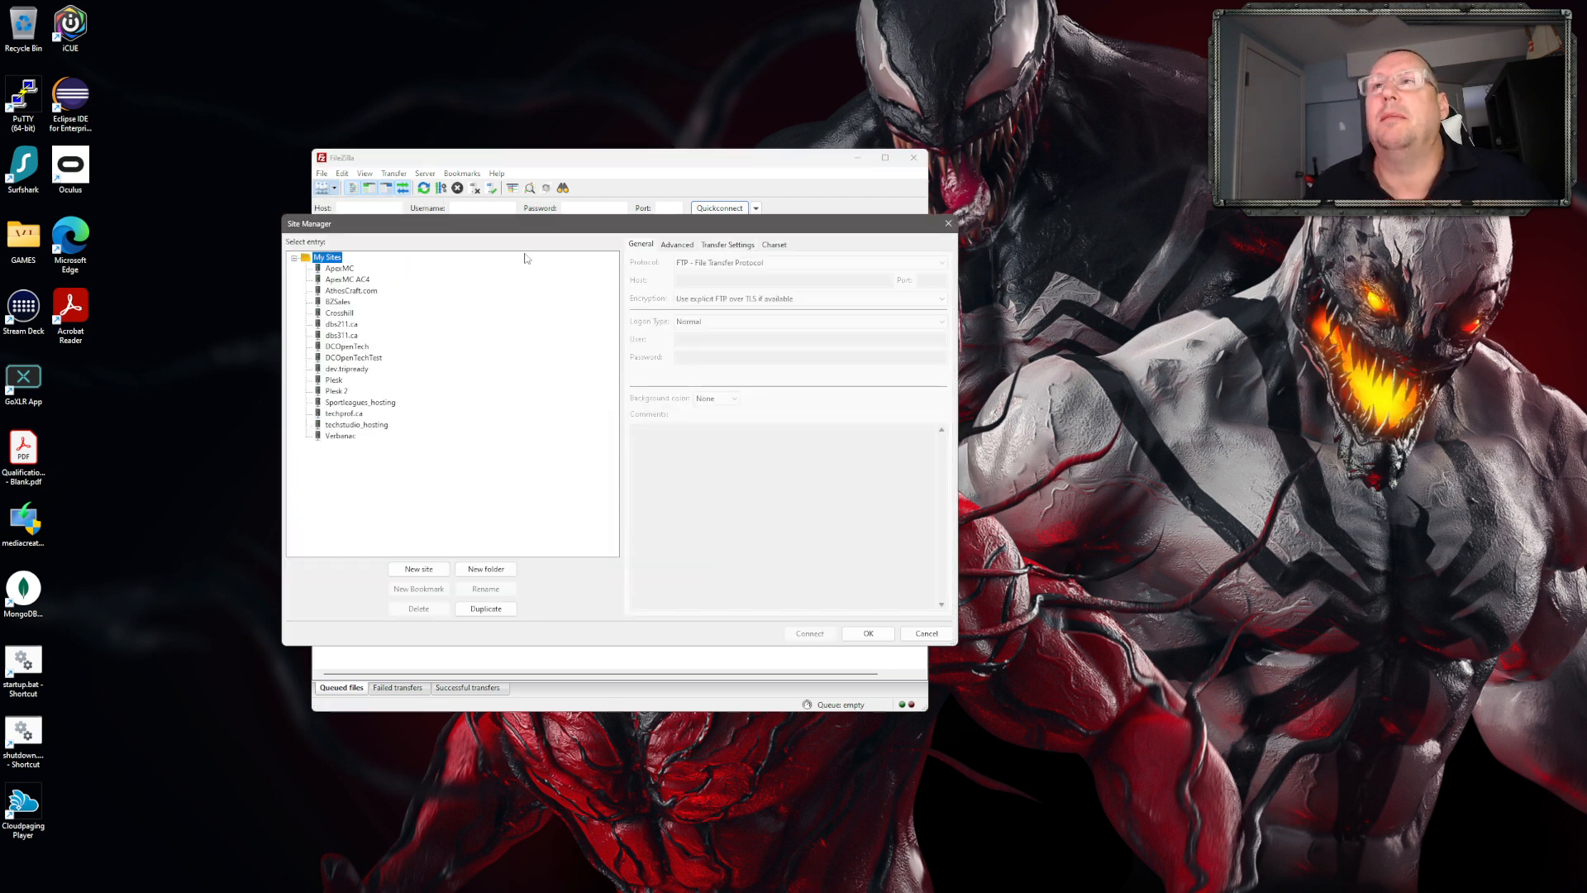
drag(539, 224, 473, 207)
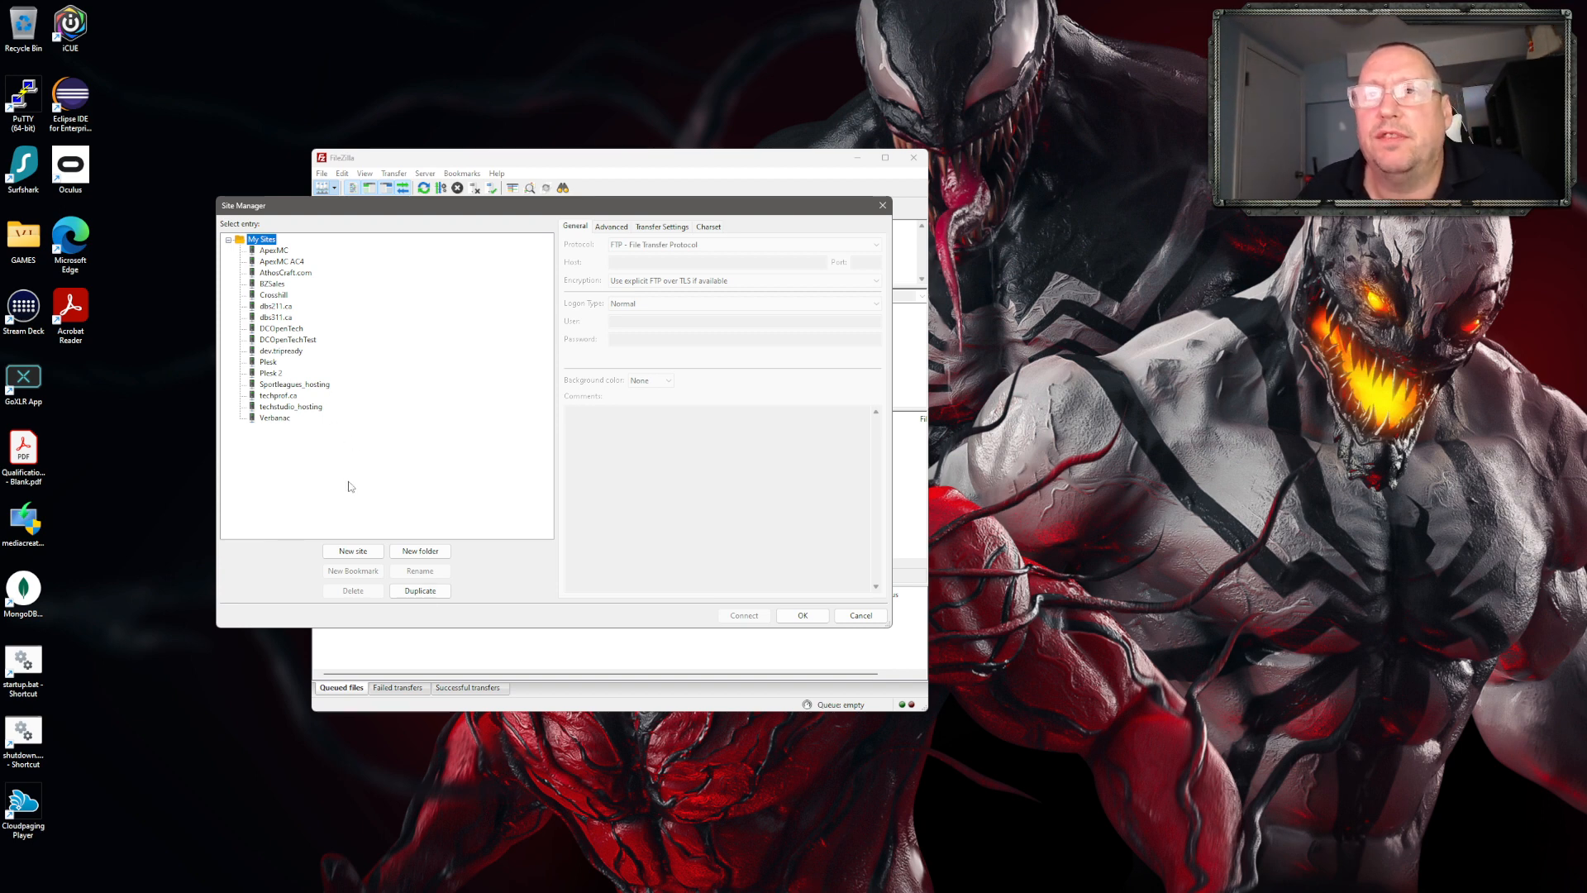
click(354, 551)
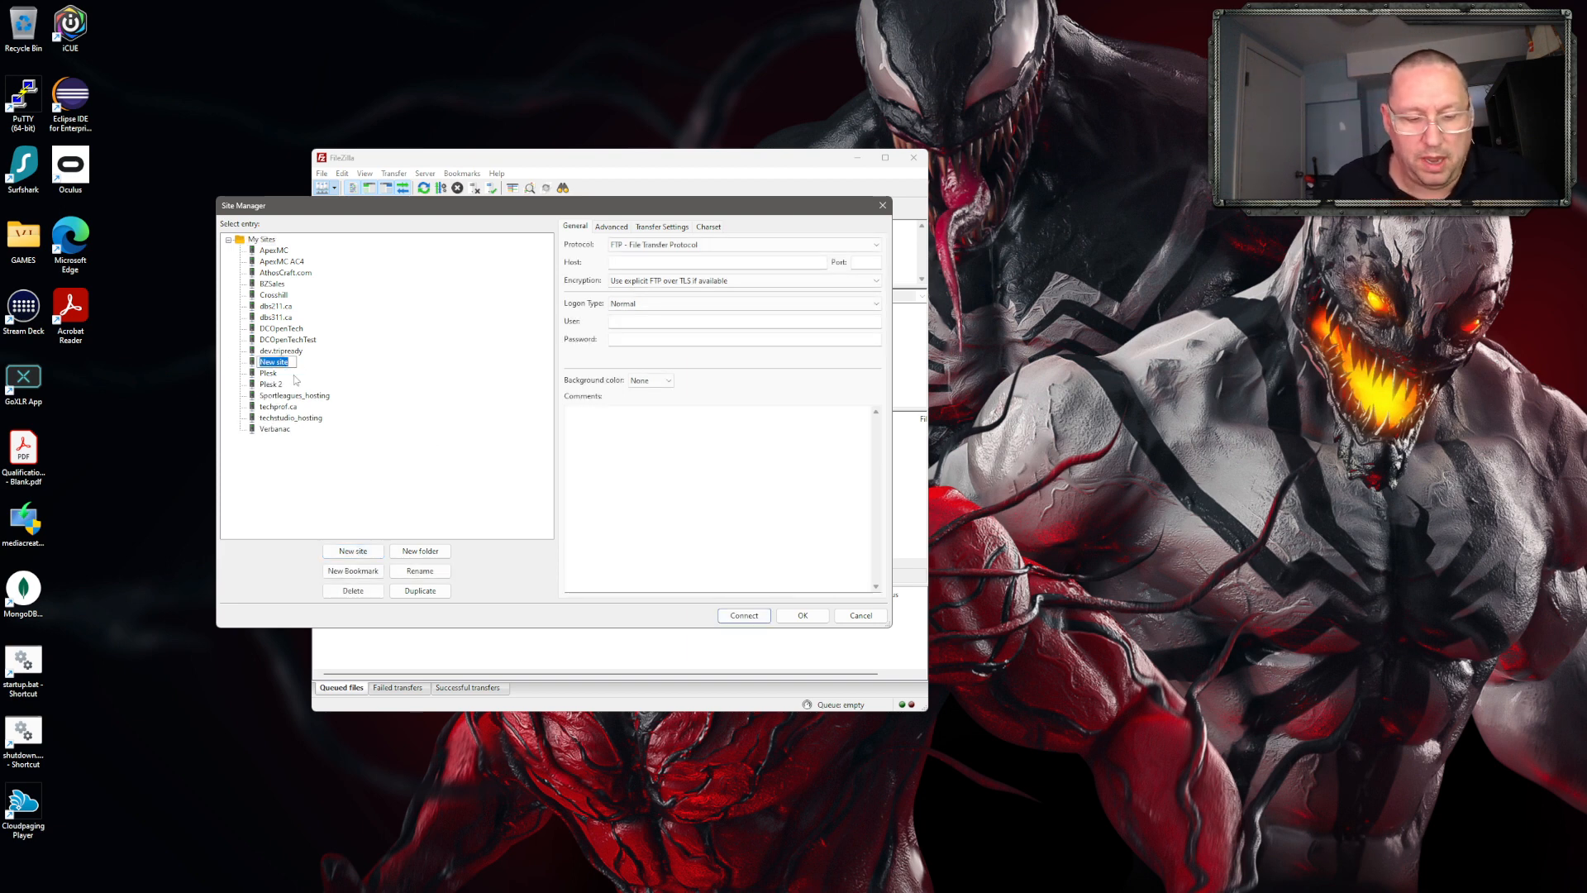
text(DCOp)
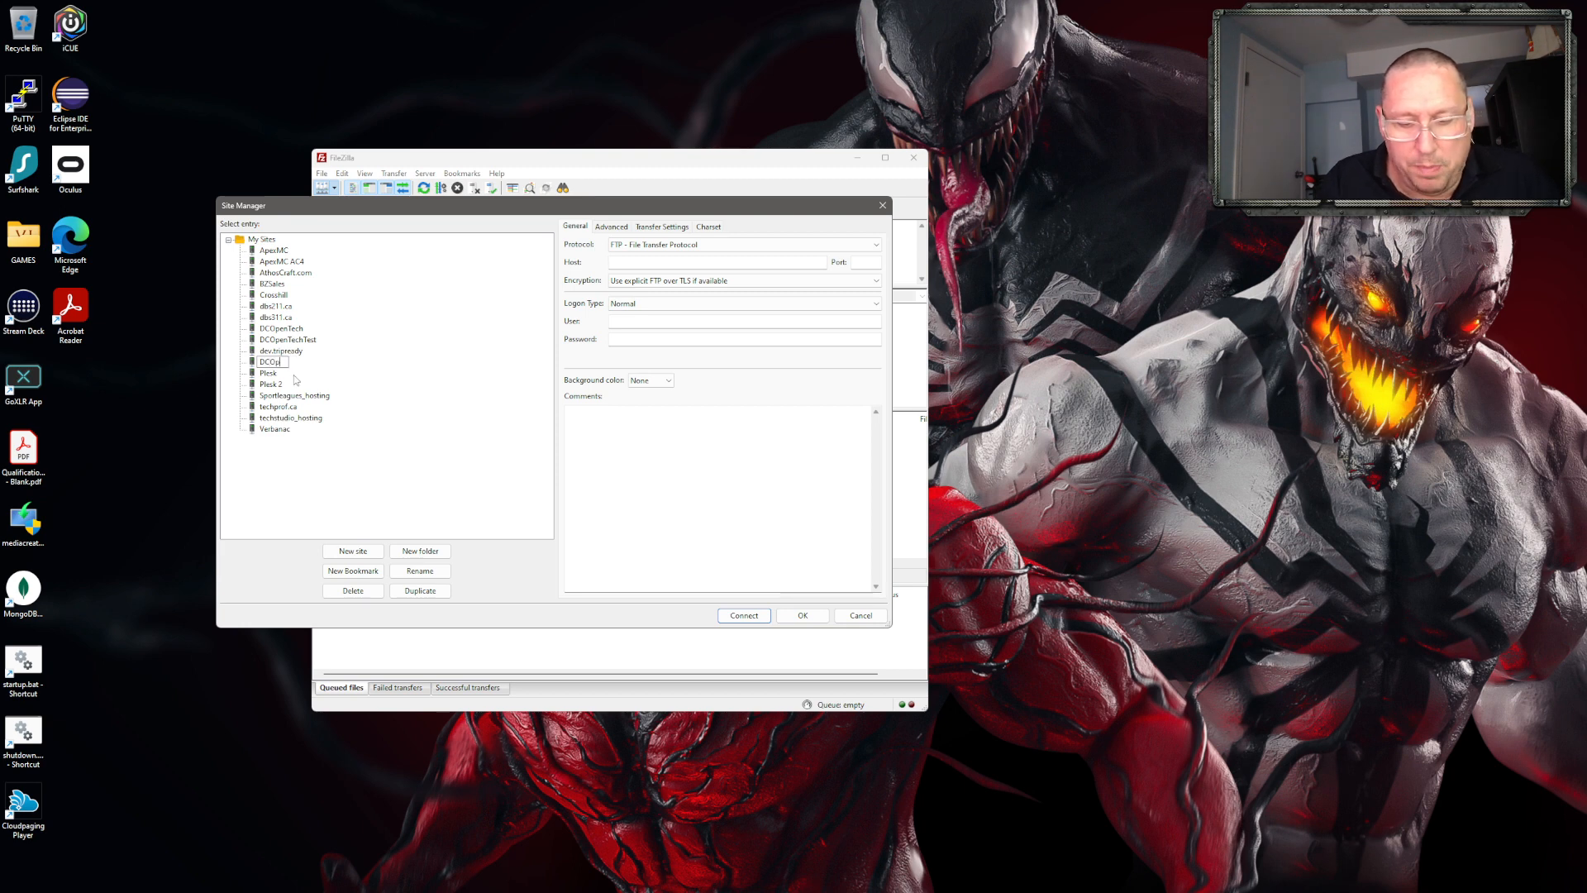
text(entTechDemo)
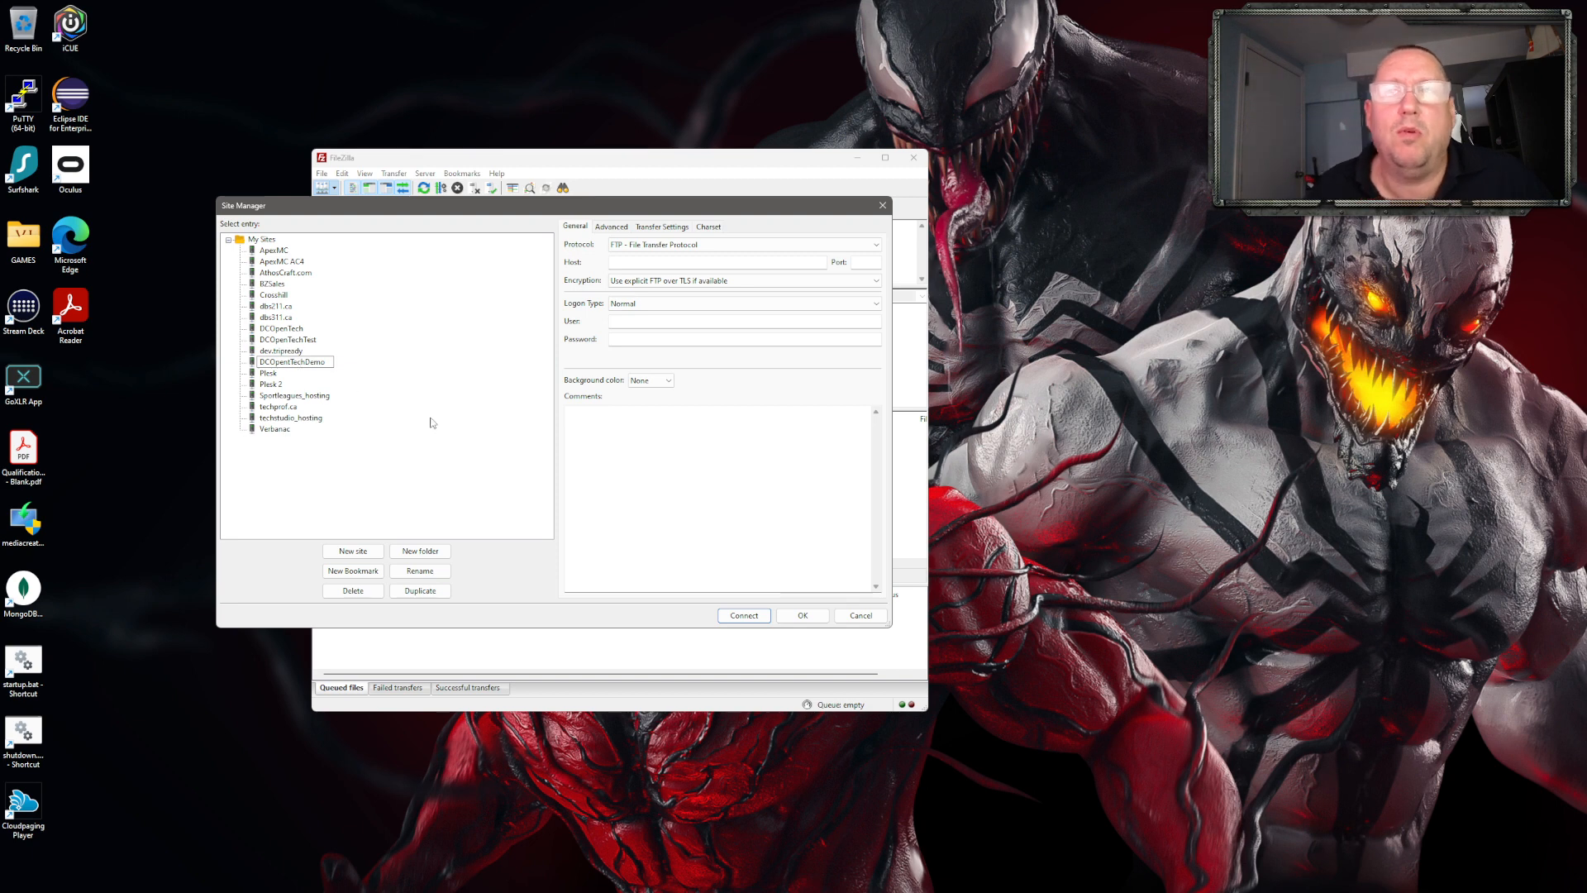
key(Return)
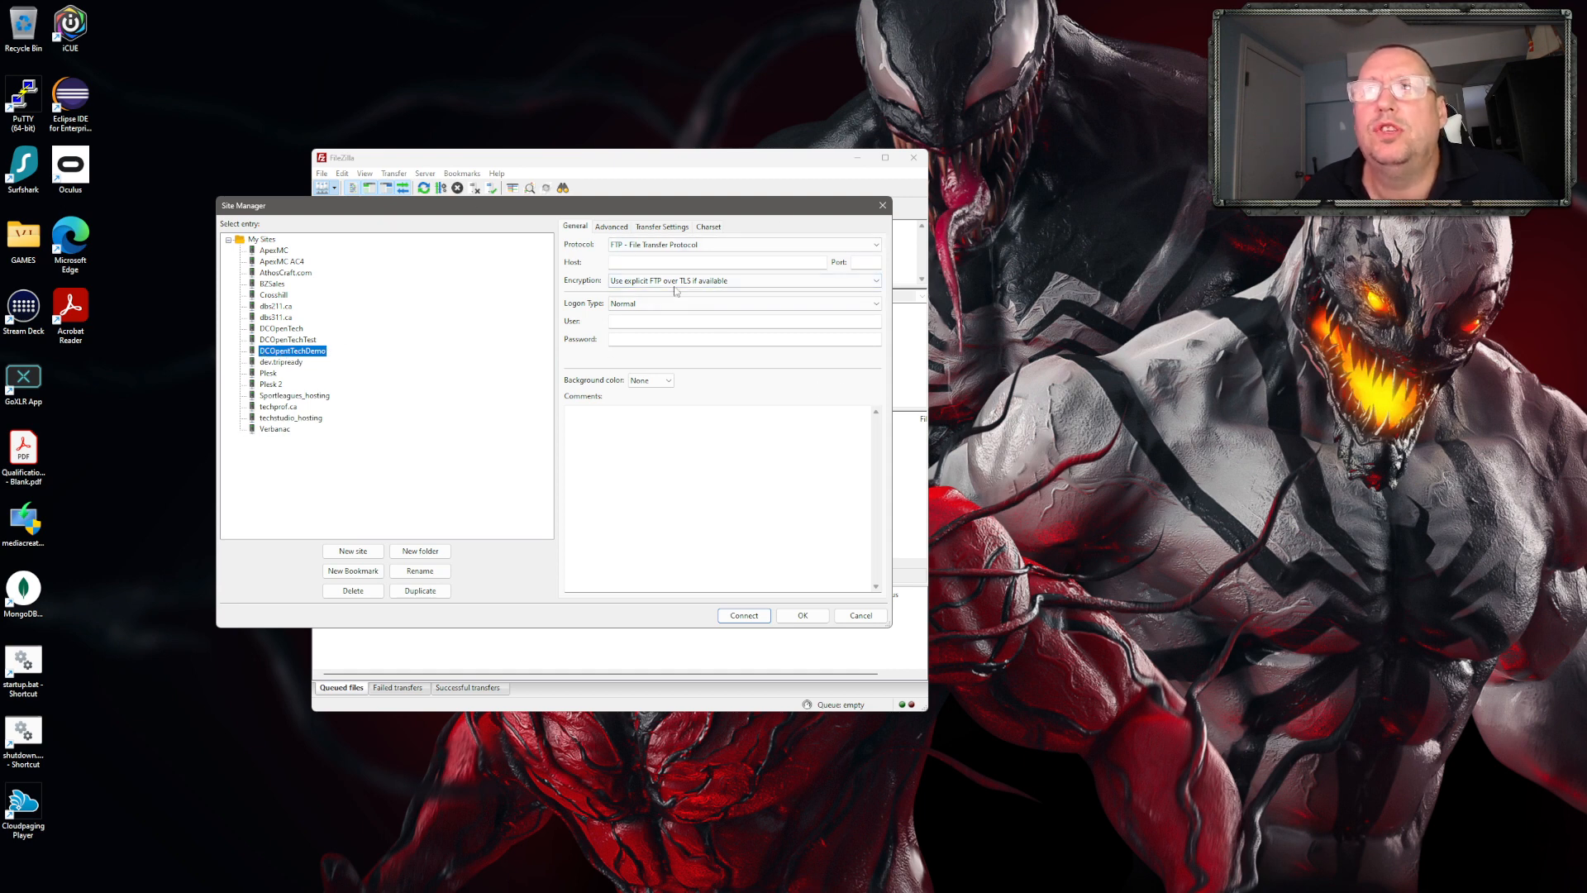
Set the new site's protocol to SFTP - SSH File Transfer Protocol
click(609, 228)
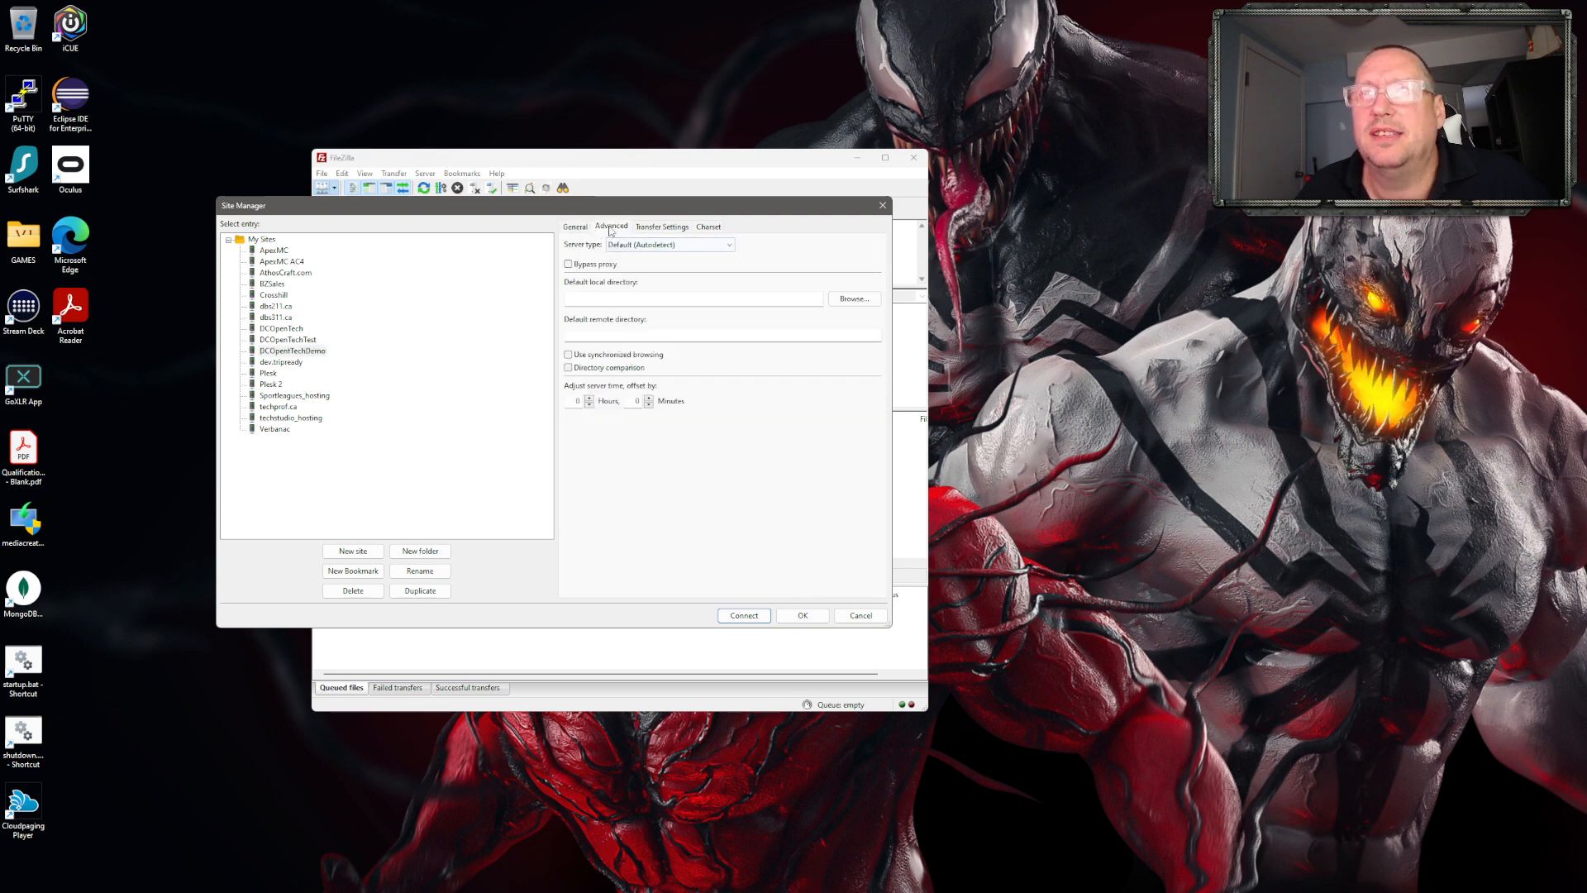
click(575, 228)
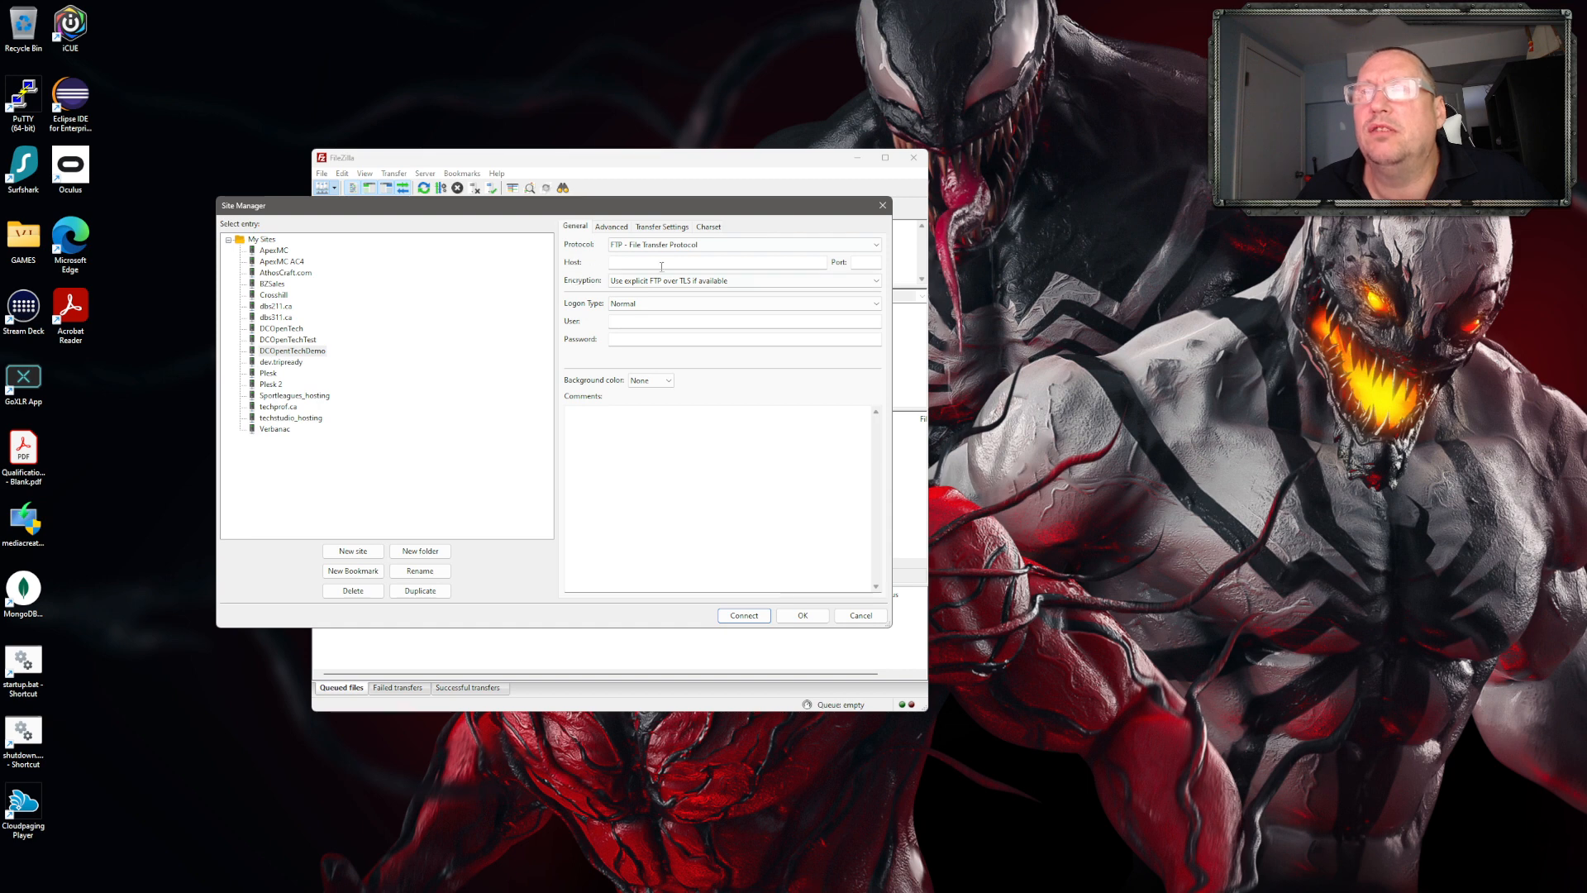
click(878, 245)
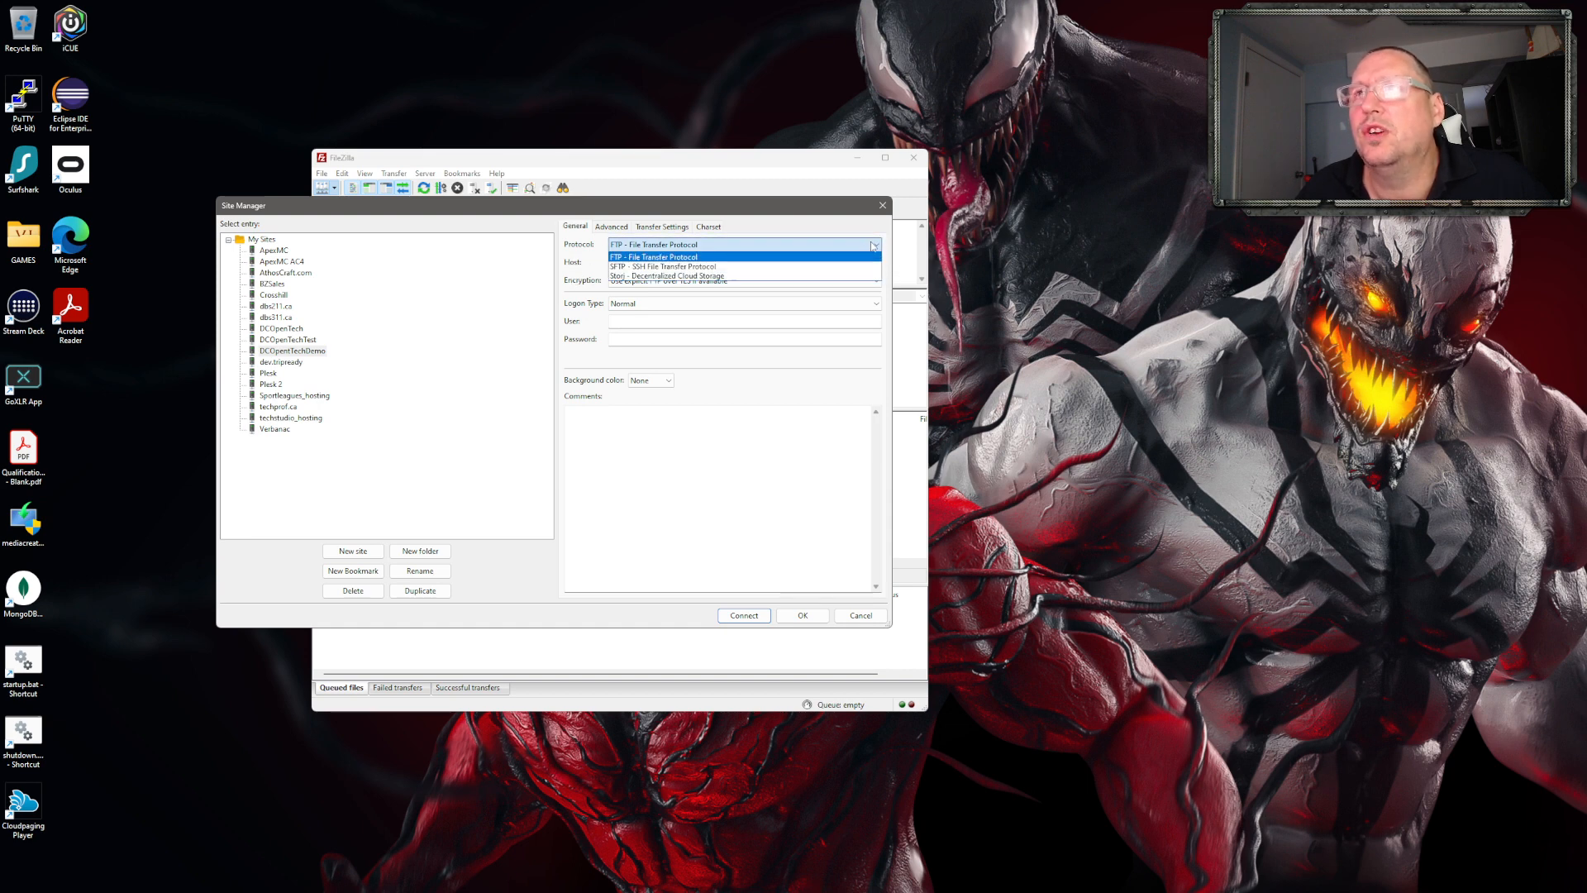
click(632, 267)
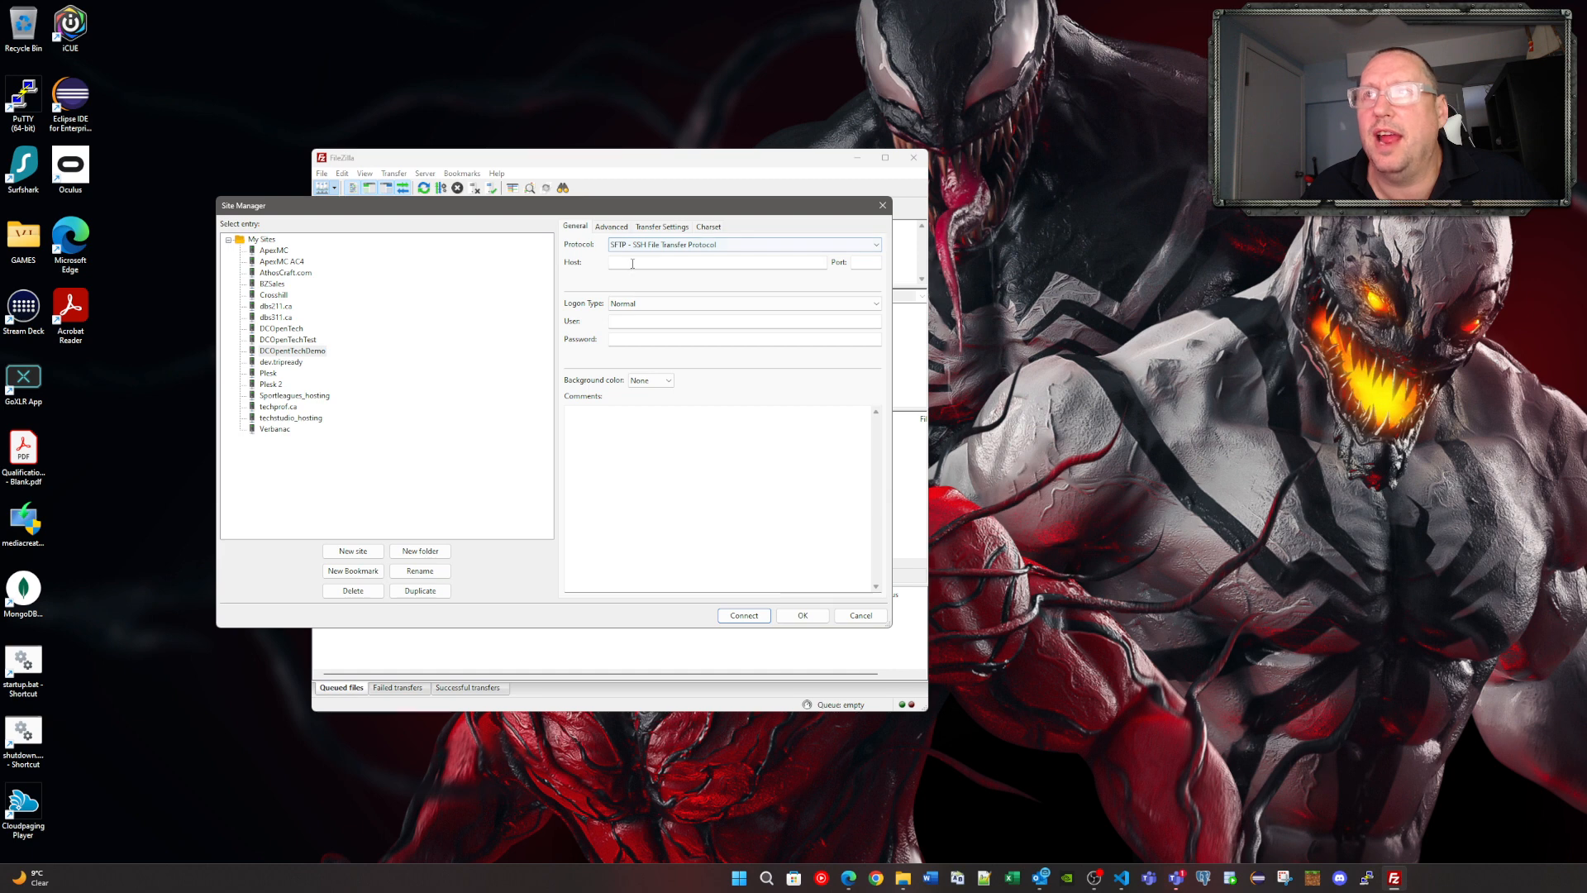
Set the site's host to opentech.durhamcollege.org and its port to 22
click(632, 263)
text(op)
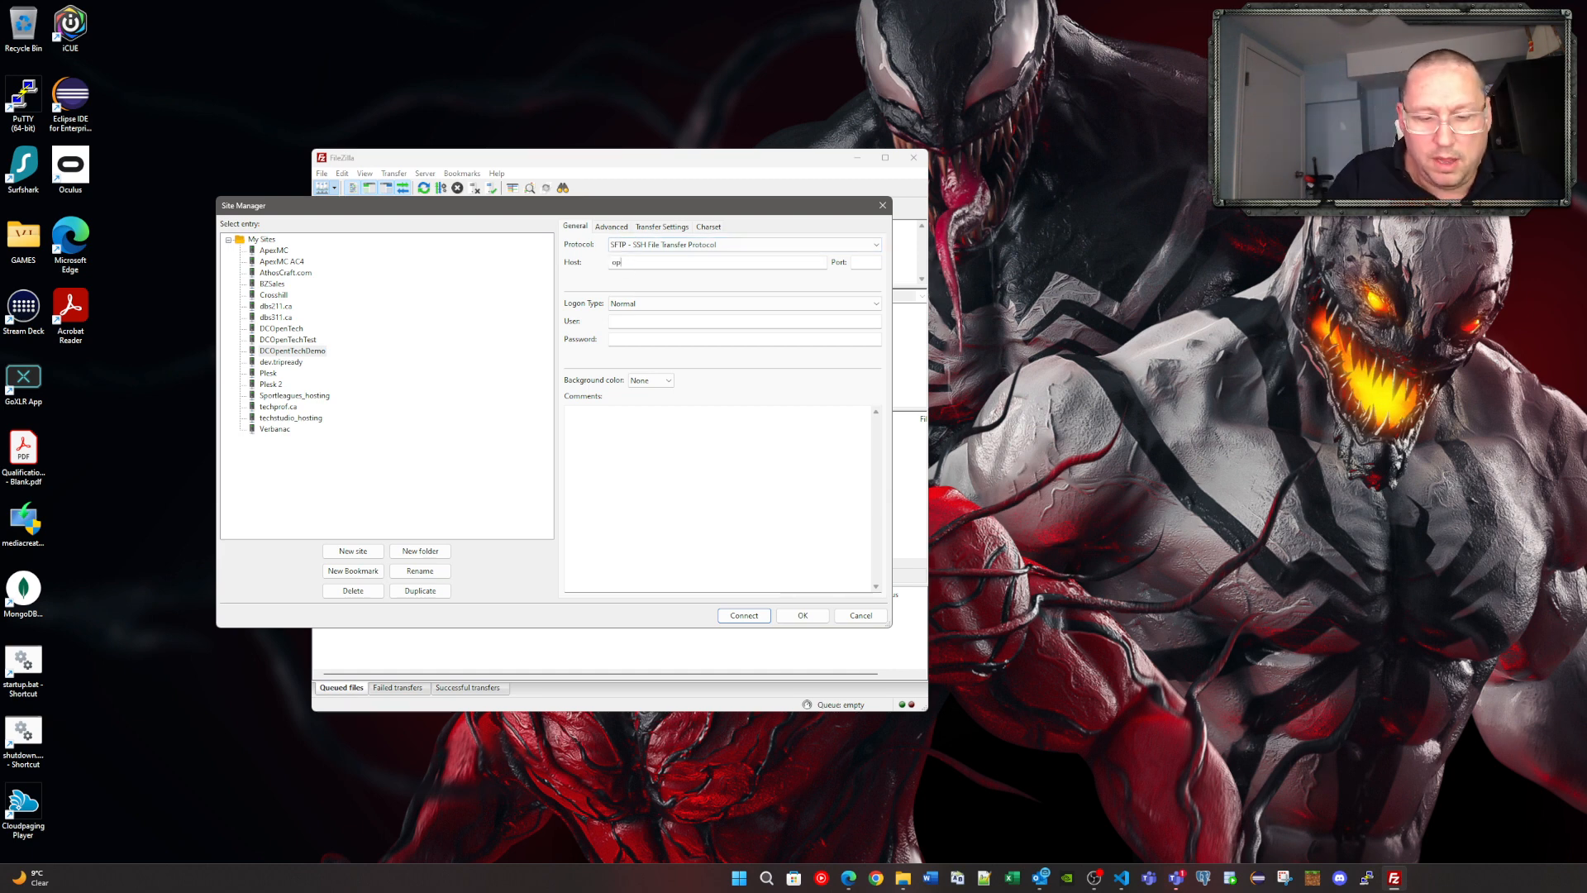
text(entech.)
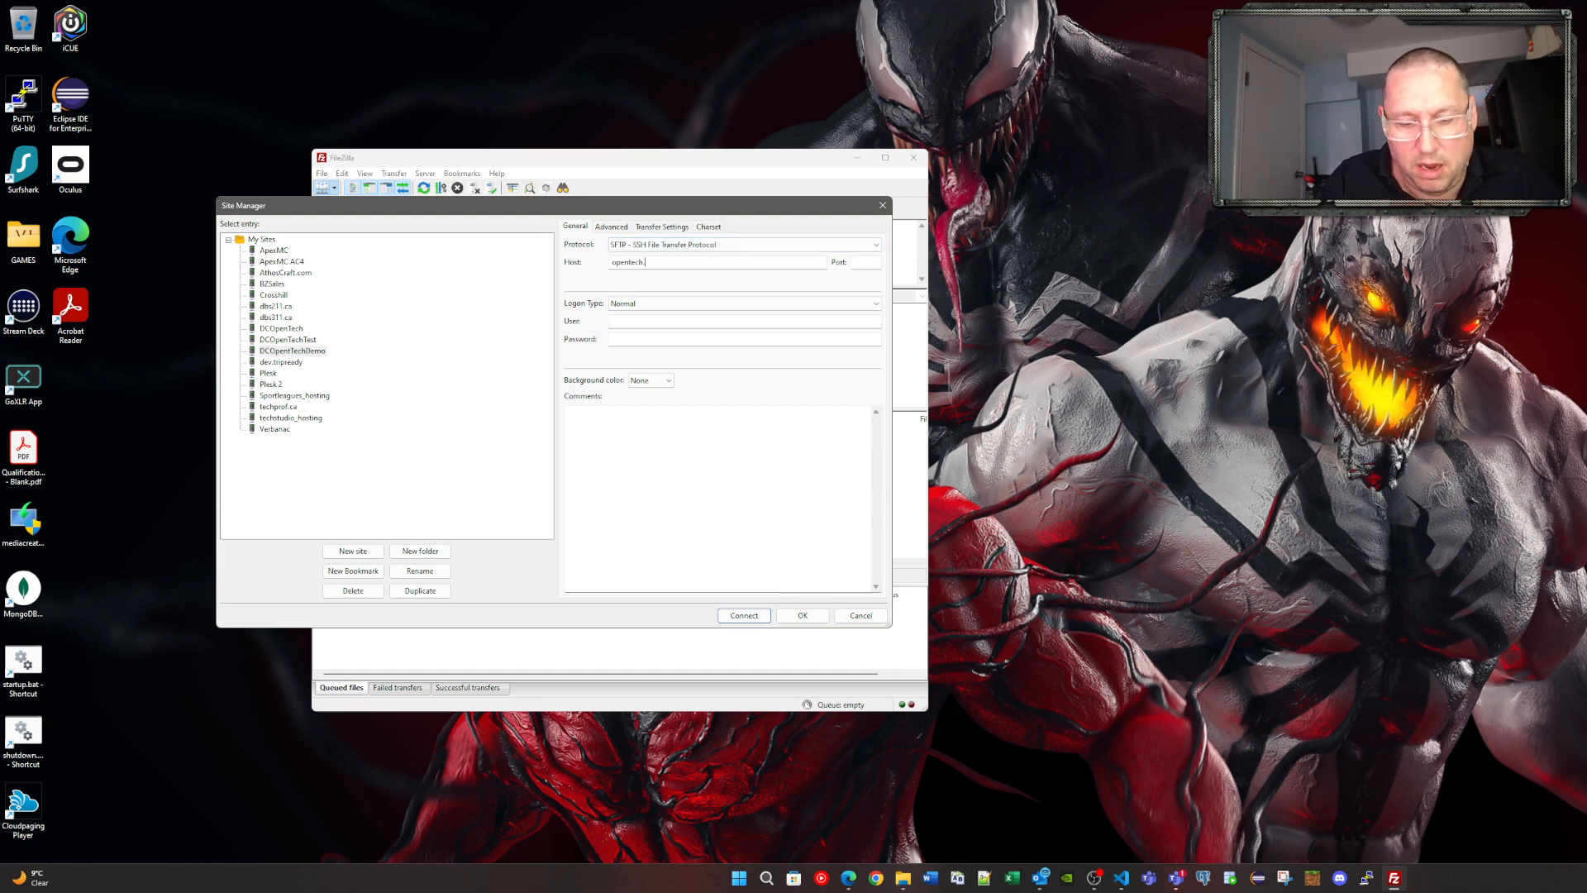
text(durh)
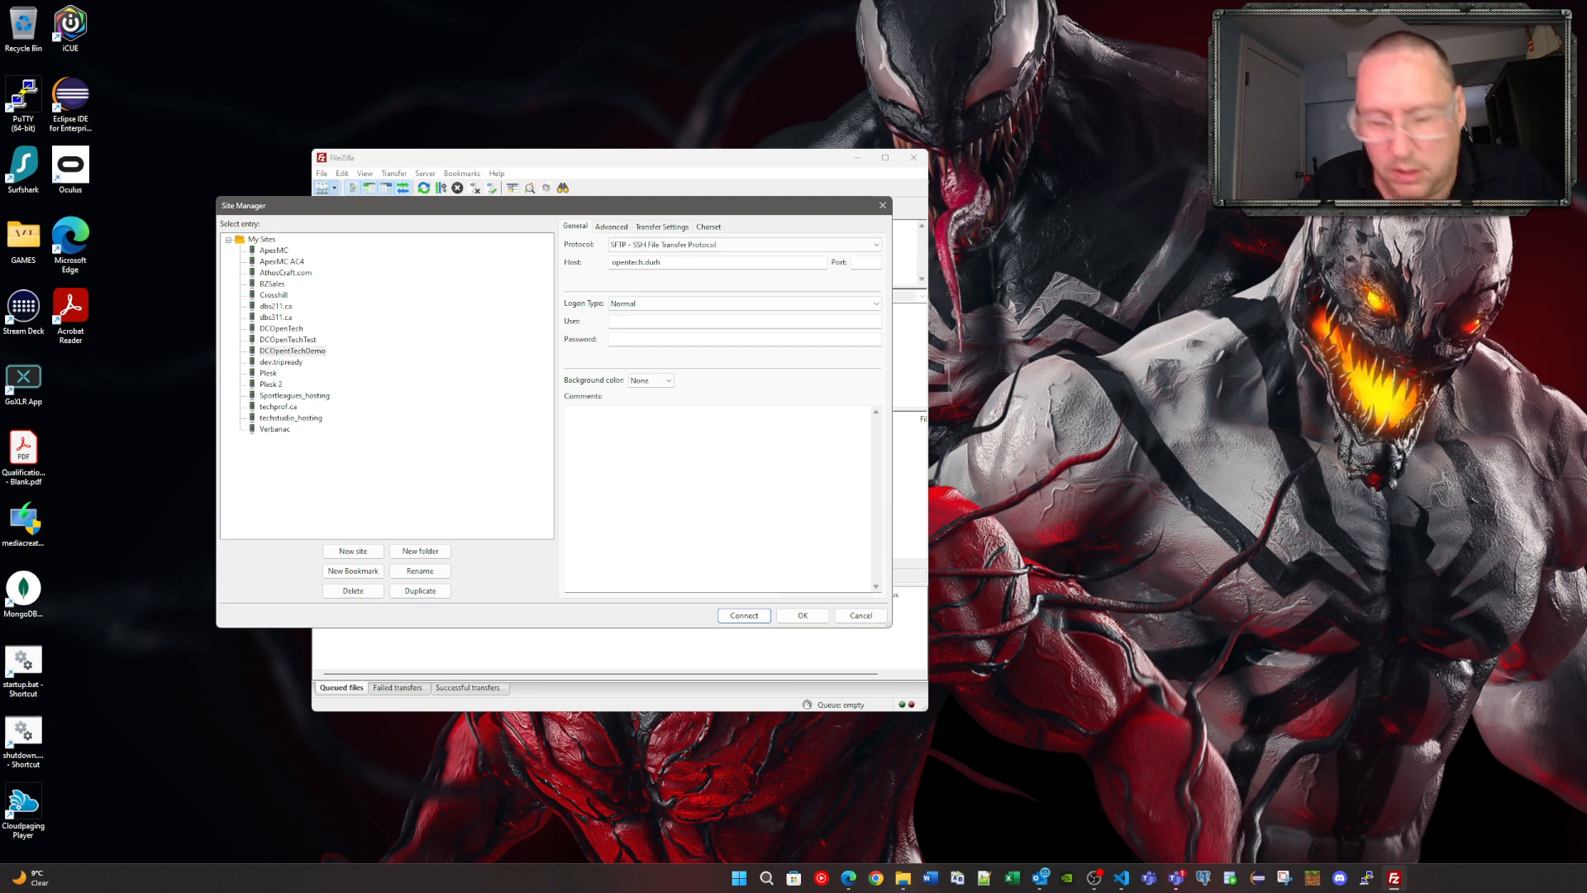
text(amcollege.org)
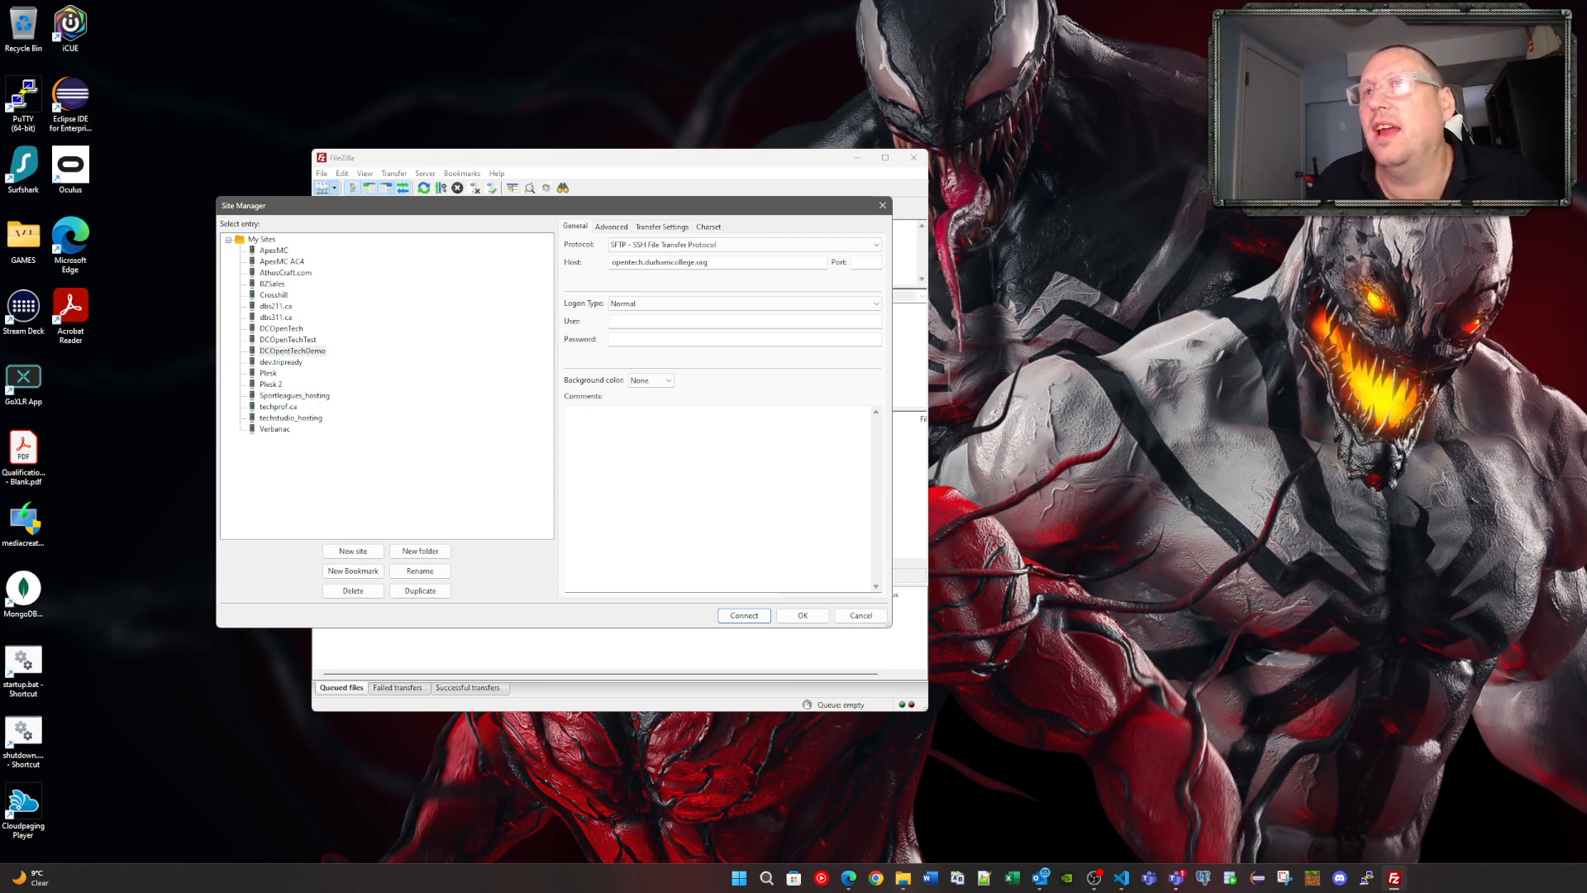
key(Tab)
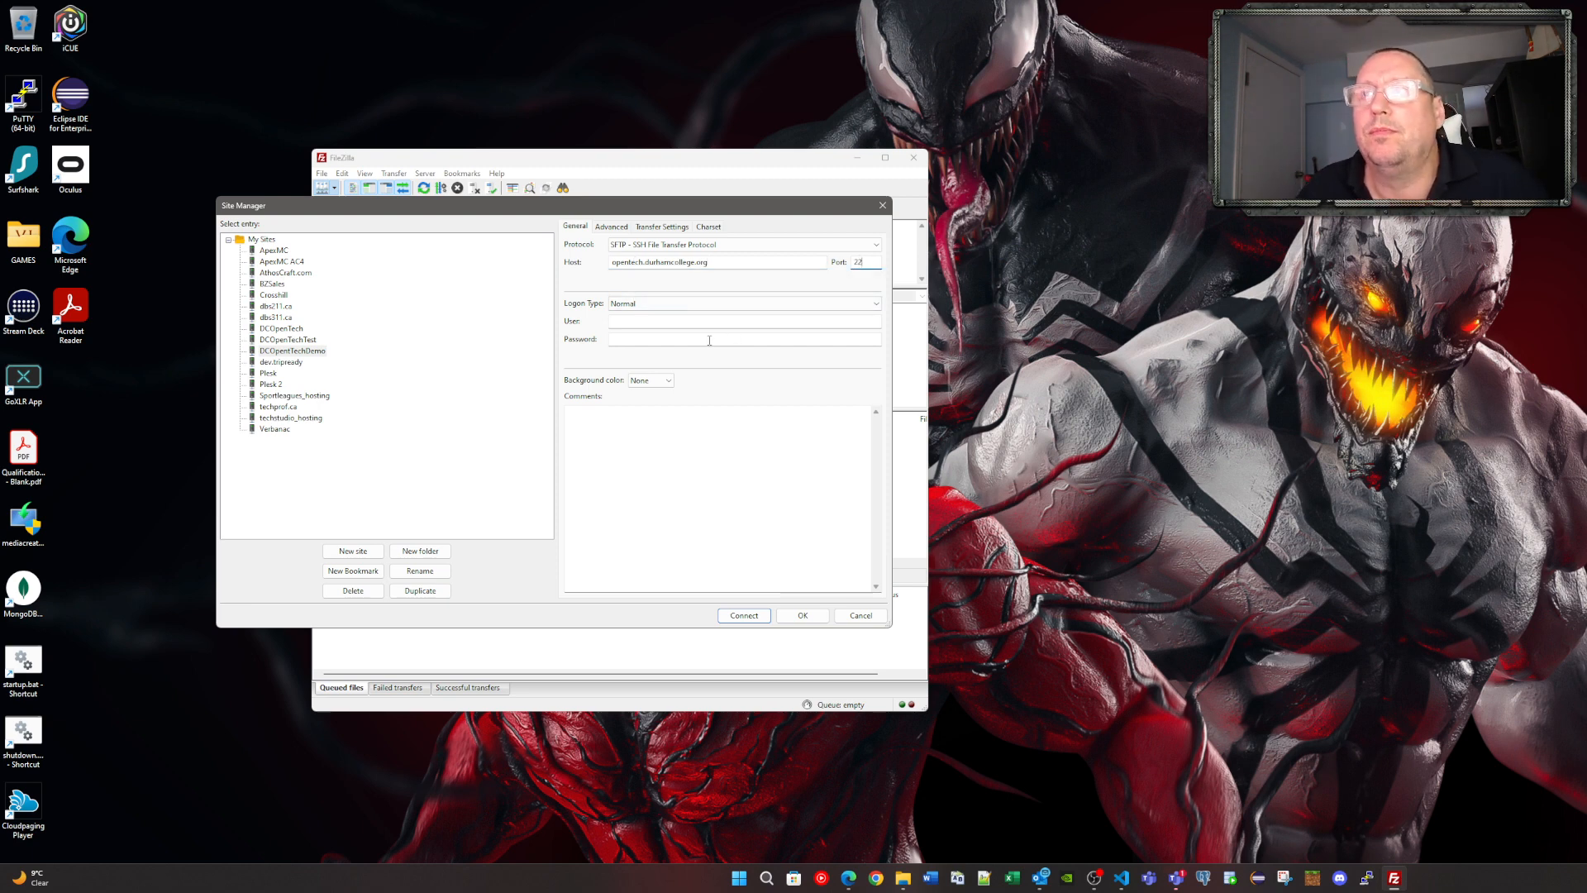
Enter the account's user name and password for the site and save the site entry
click(636, 320)
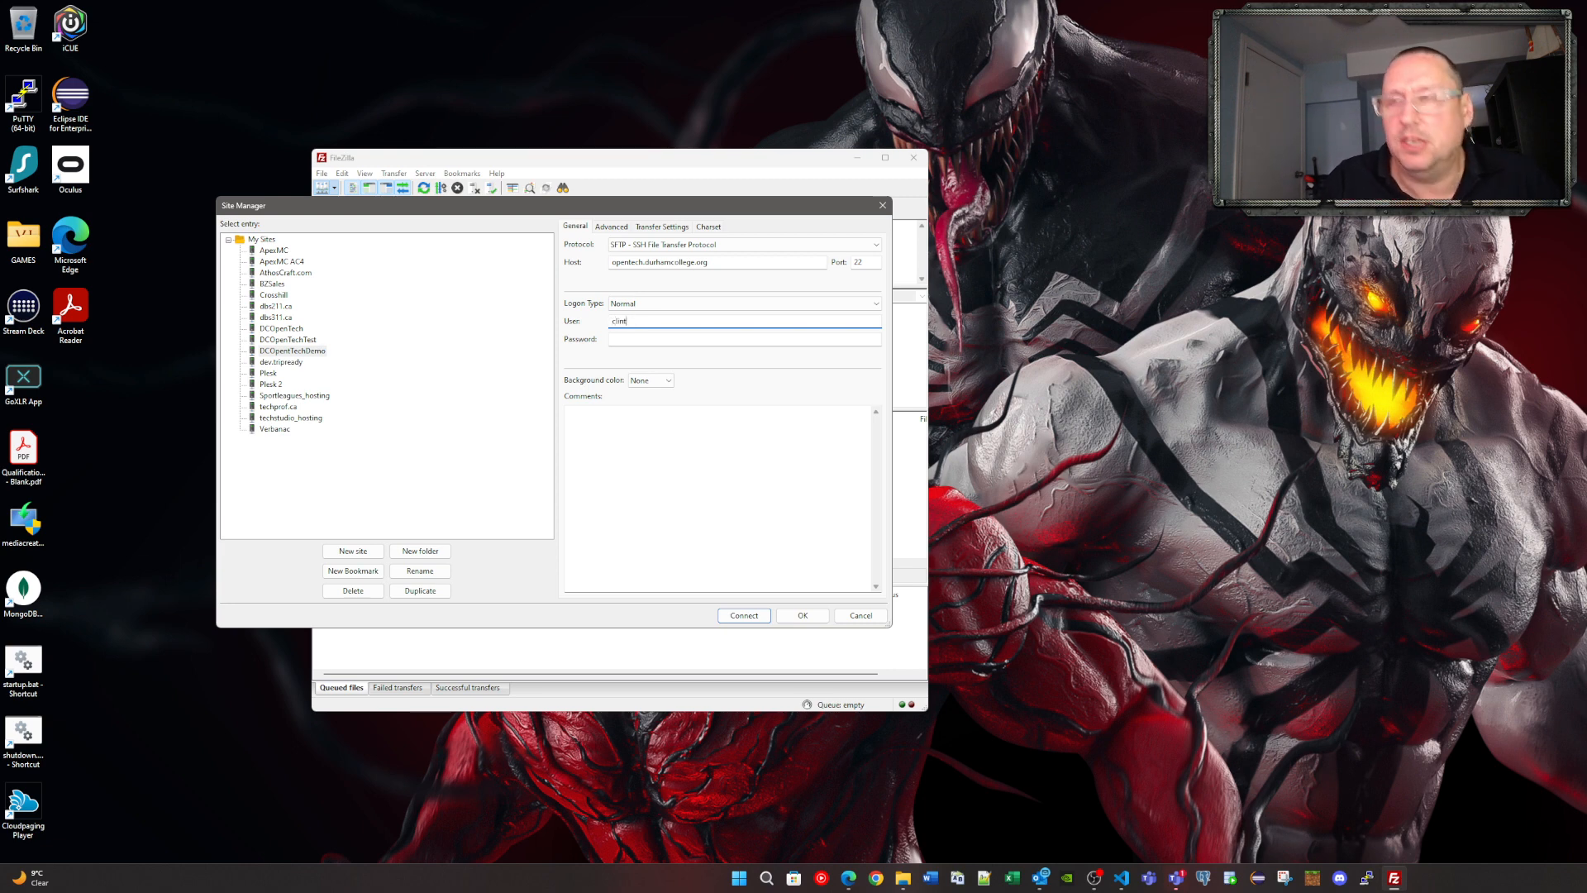
key(Tab)
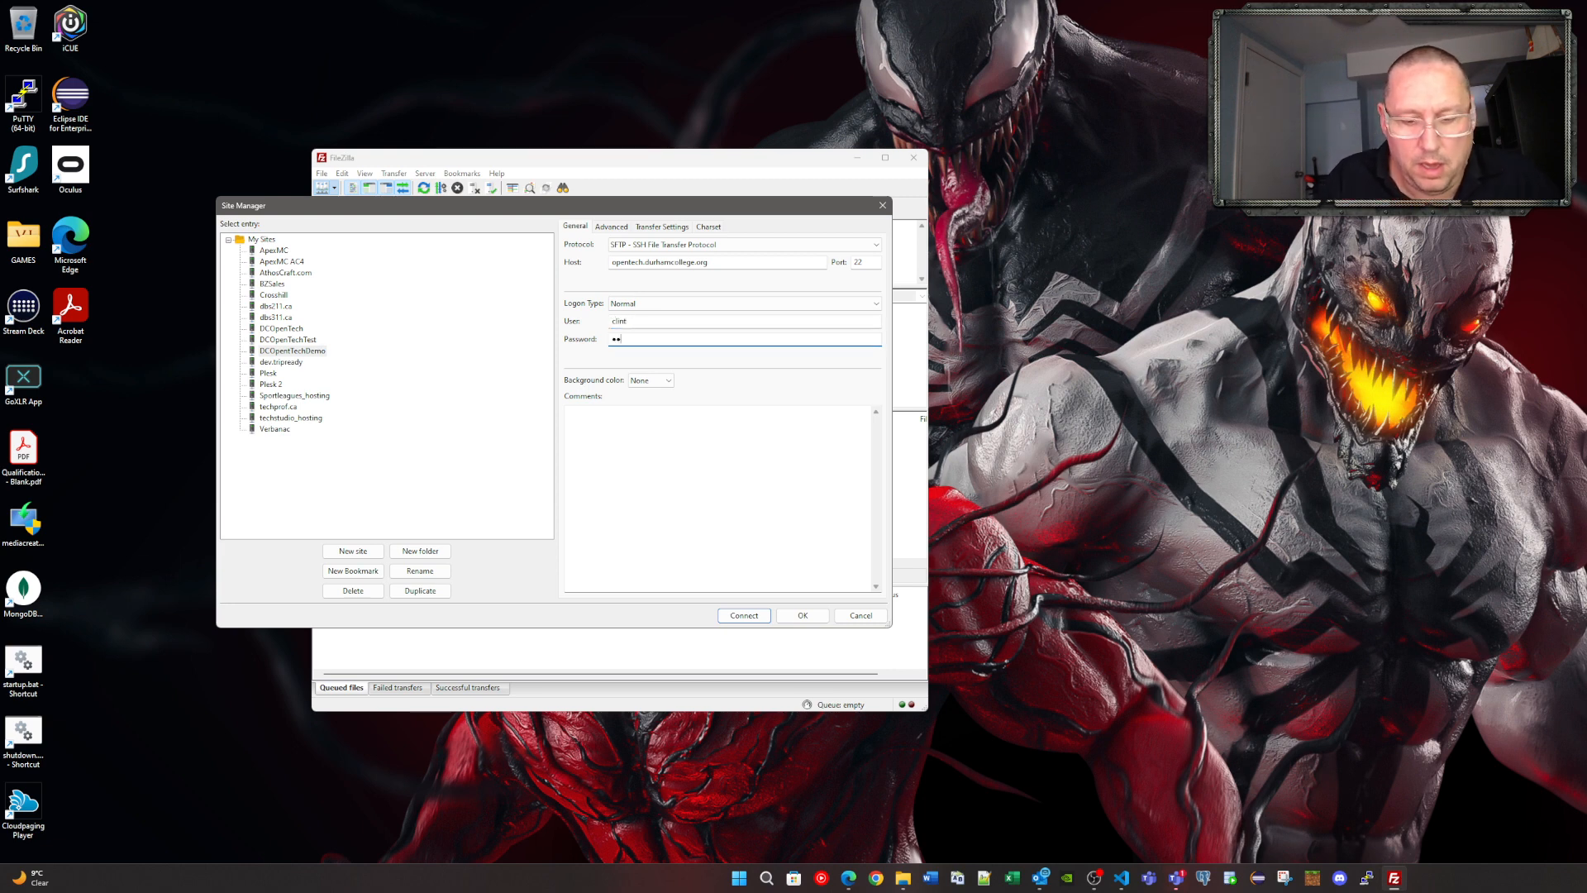
text(•••••••••••)
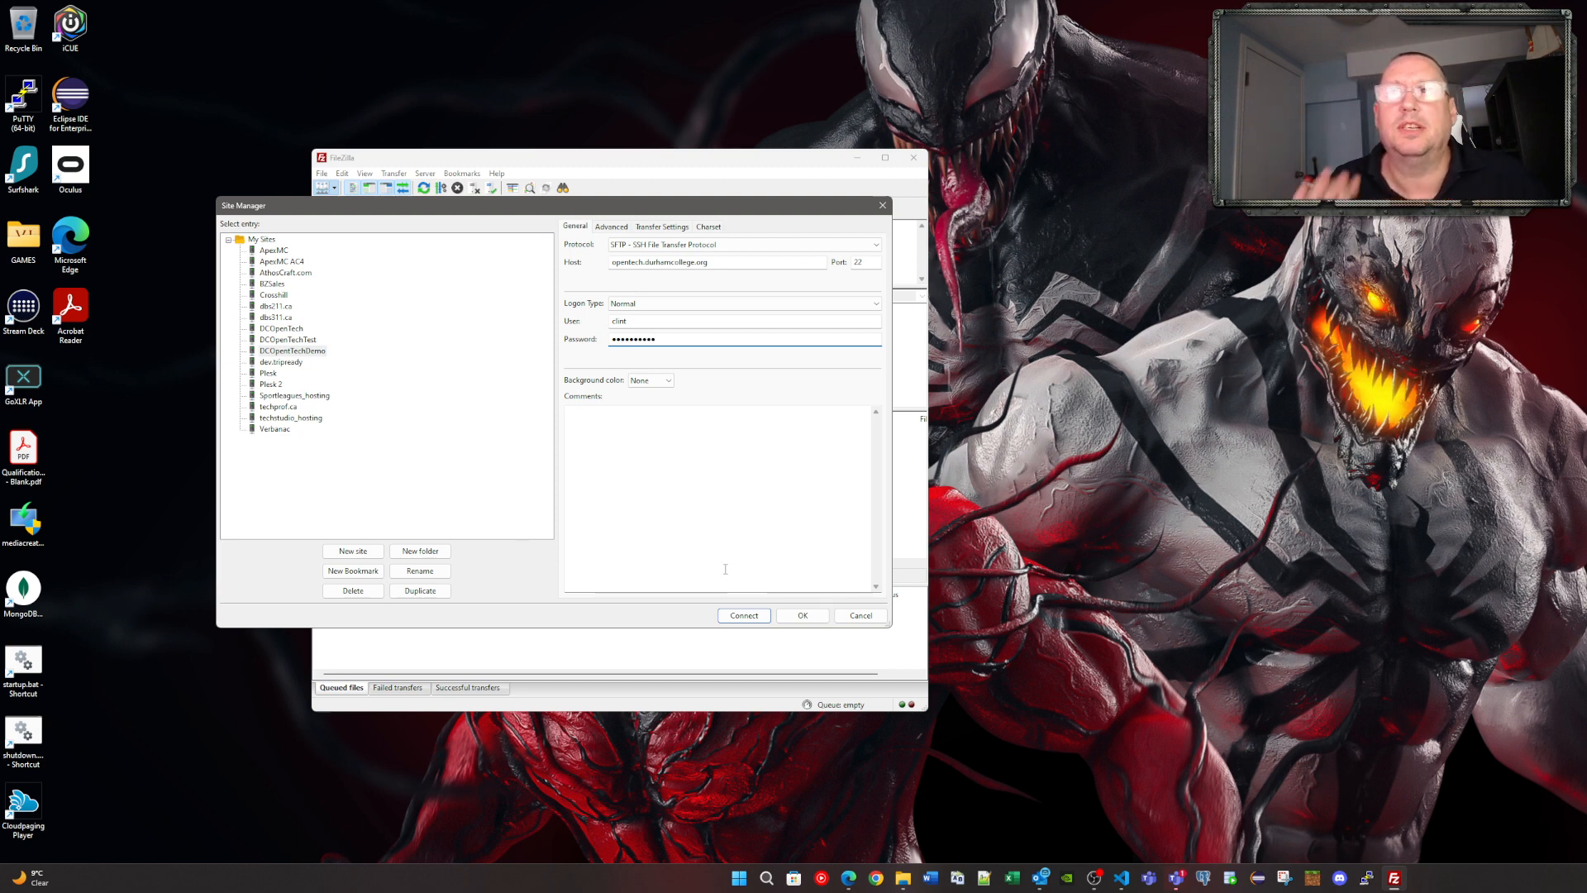
click(801, 615)
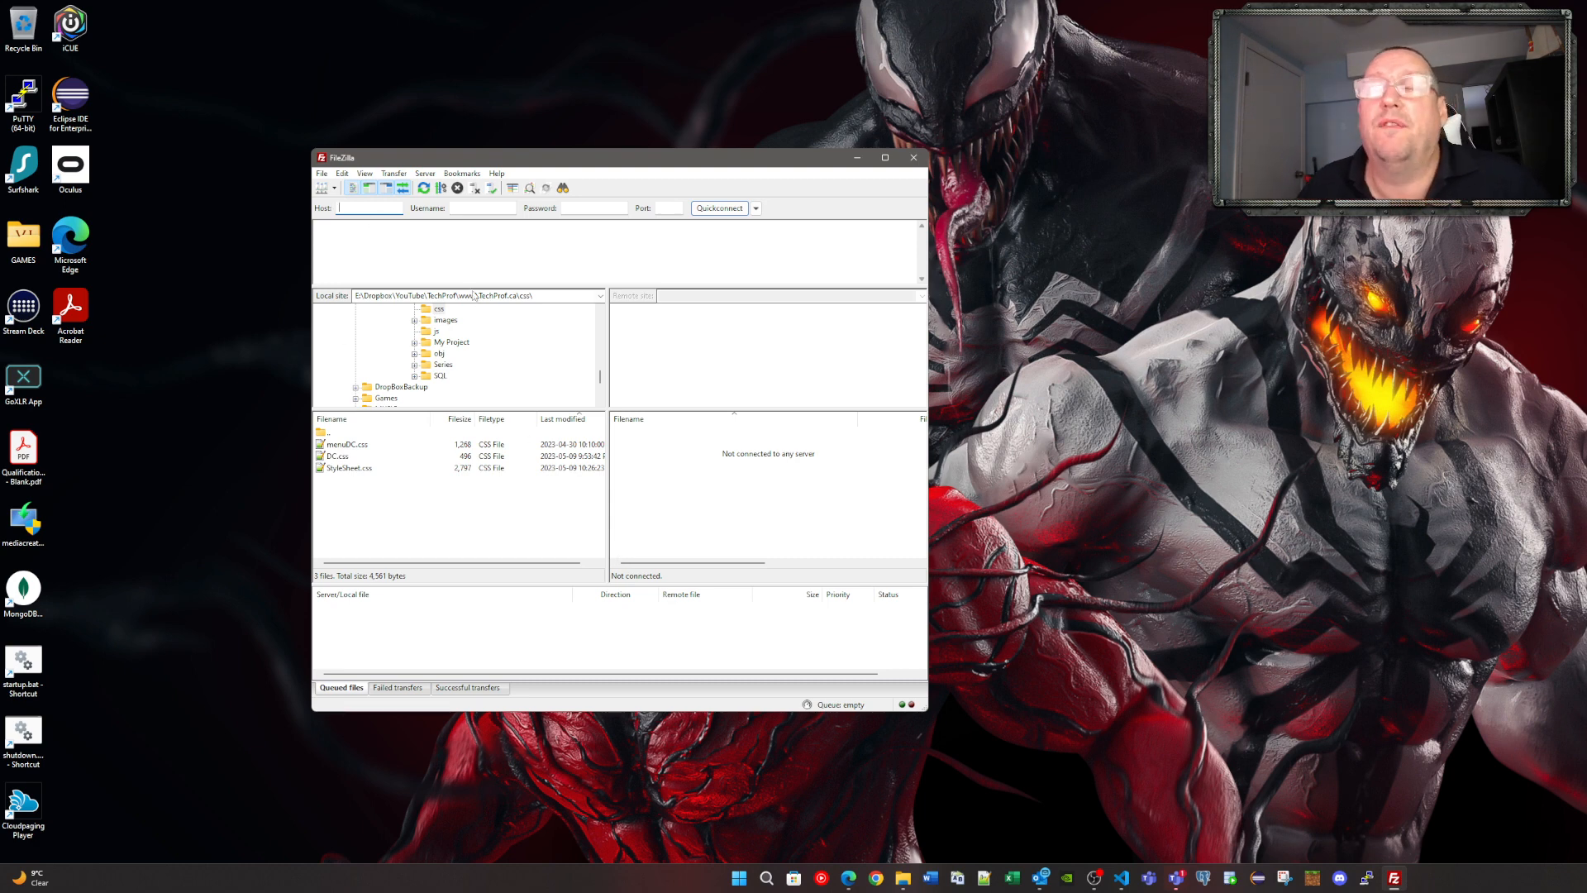
Connect to the saved DCOpentTechDemo site
click(334, 189)
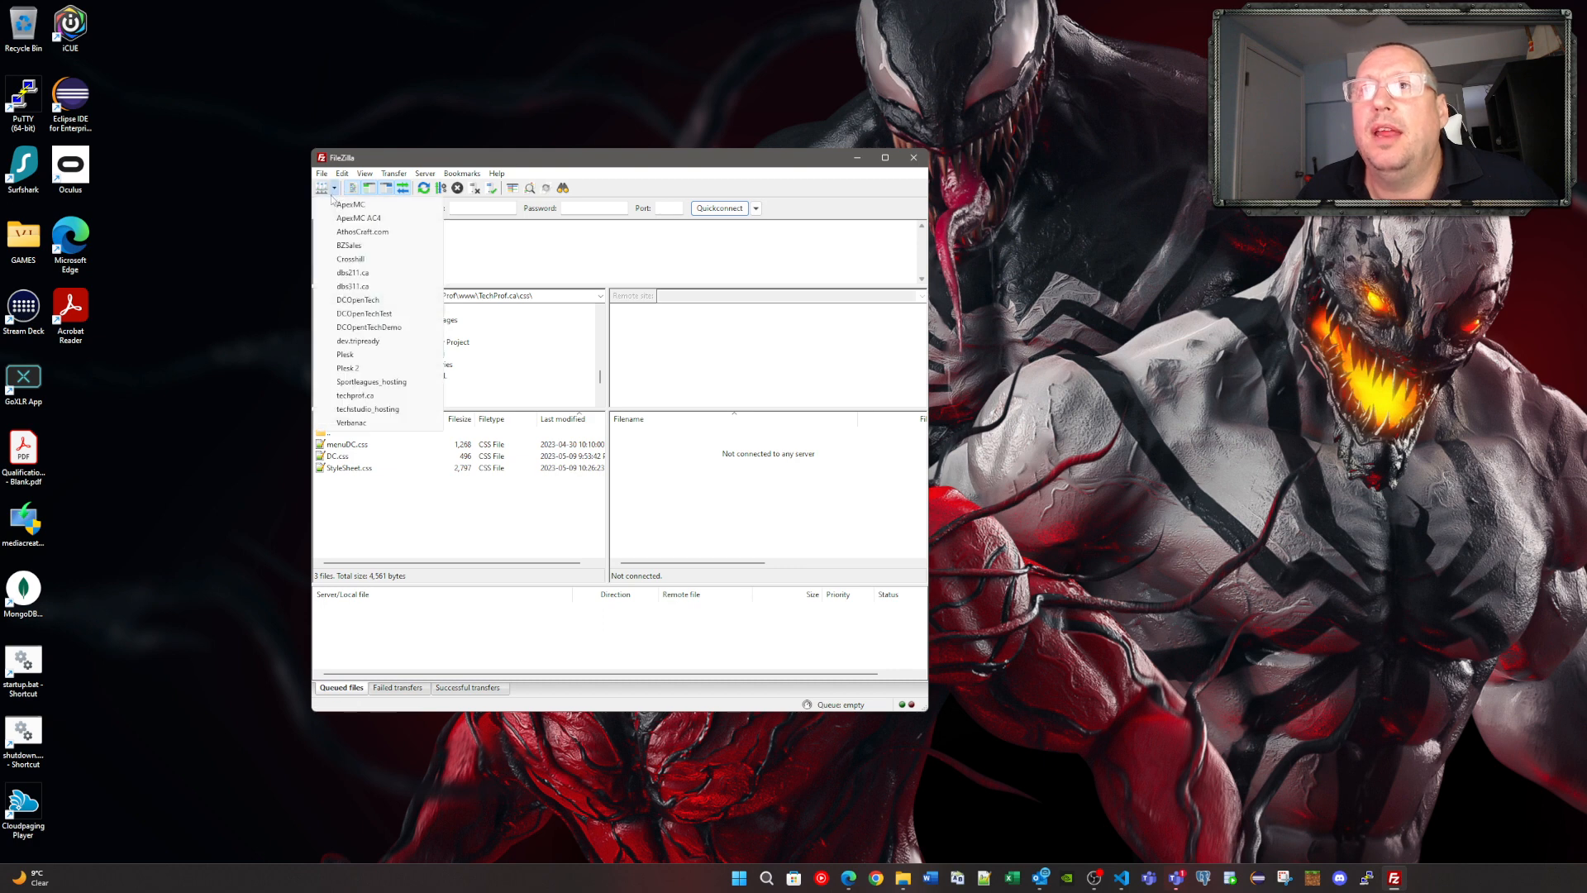
click(373, 328)
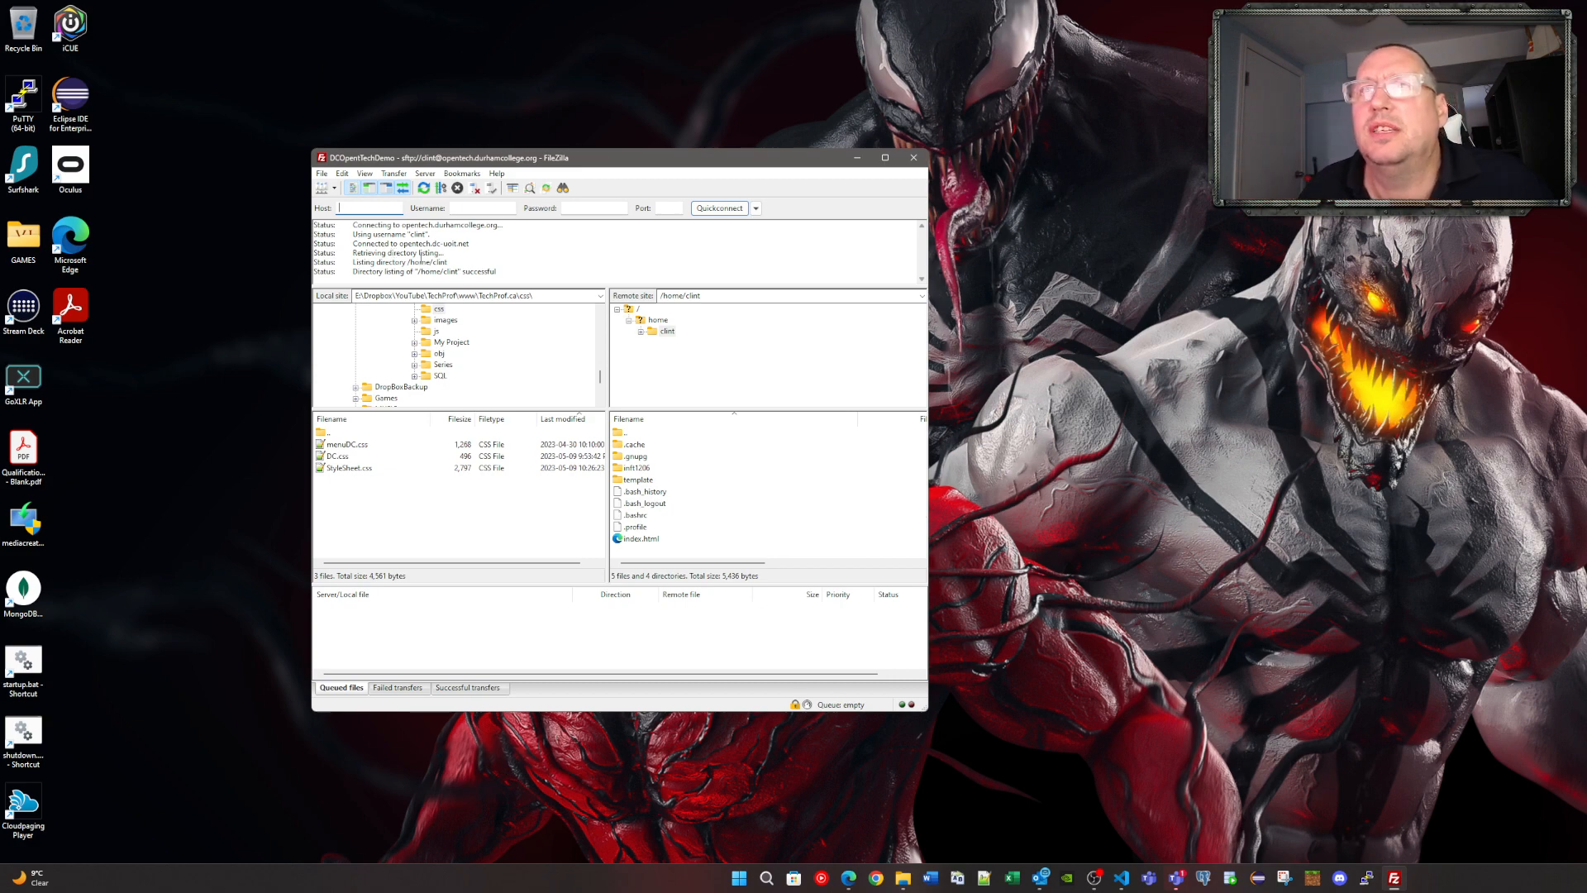
Shrink the message log and set the local site directory to E:\Dropbox
drag(478, 286, 476, 258)
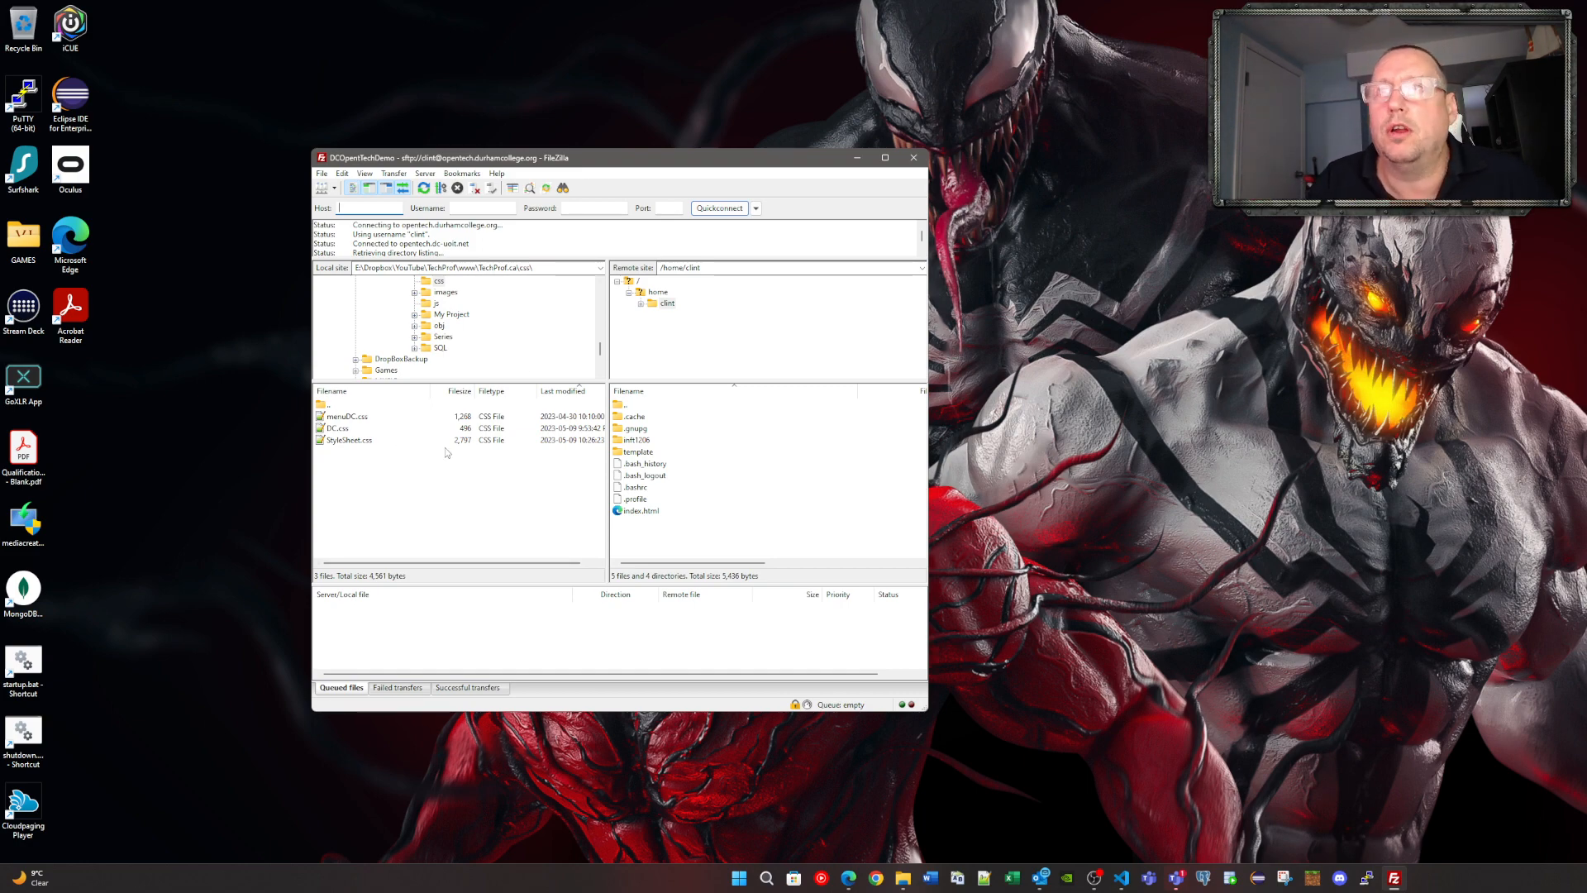
click(561, 265)
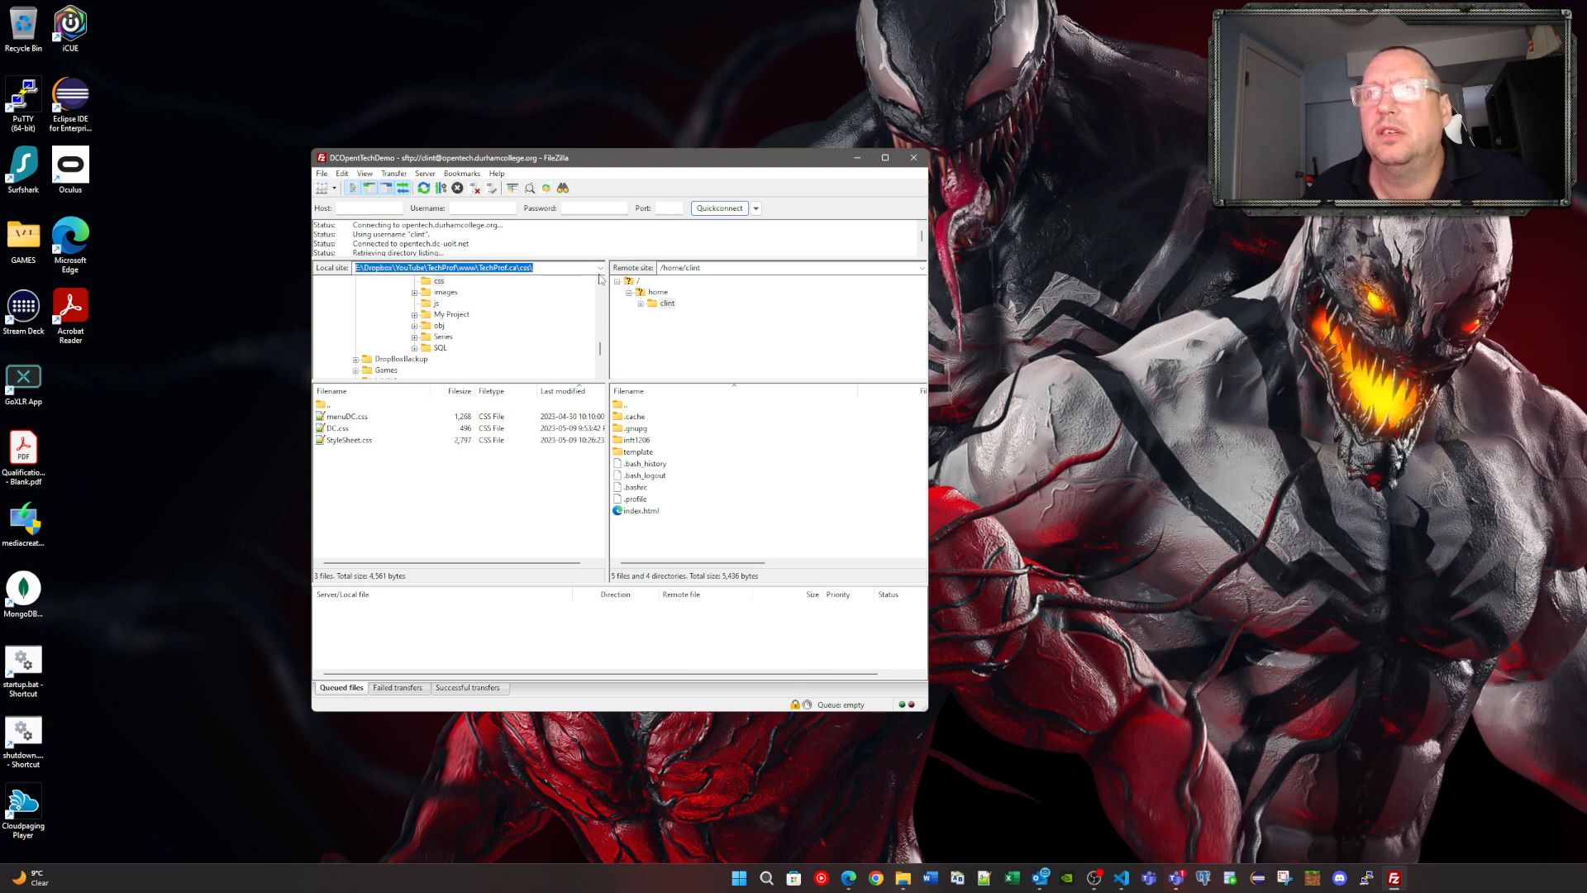
click(600, 268)
click(440, 285)
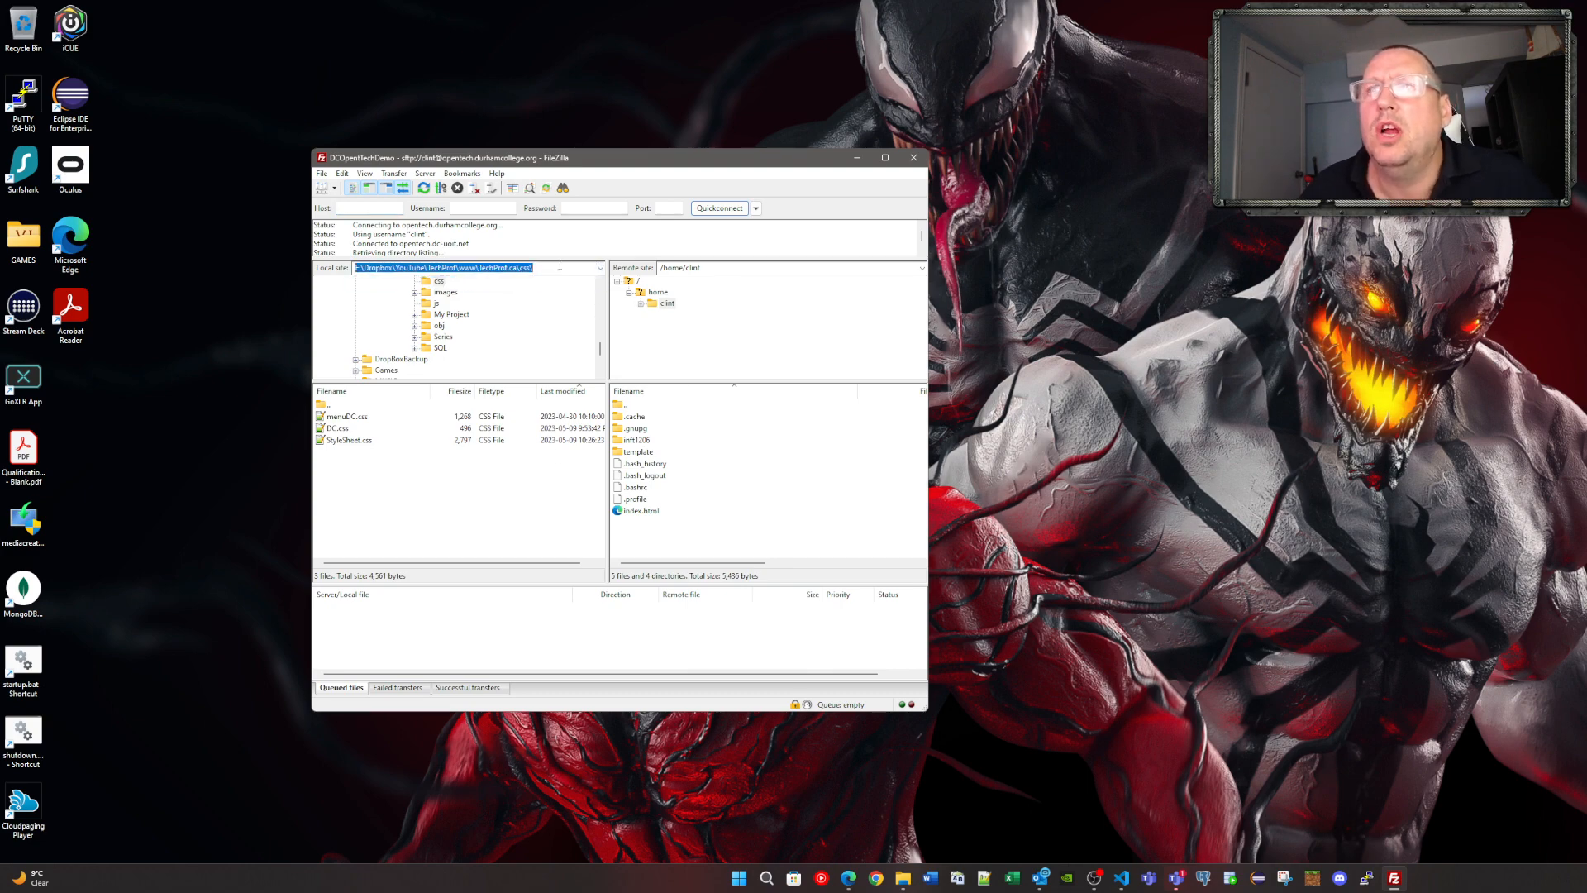
double_click(559, 266)
key(ctrl+BackSpace)
key(ctrl+BackSpace)
key(ctrl+BackSpace)
key(ctrl+BackSpace)
key(ctrl+BackSpace)
key(ctrl+BackSpace)
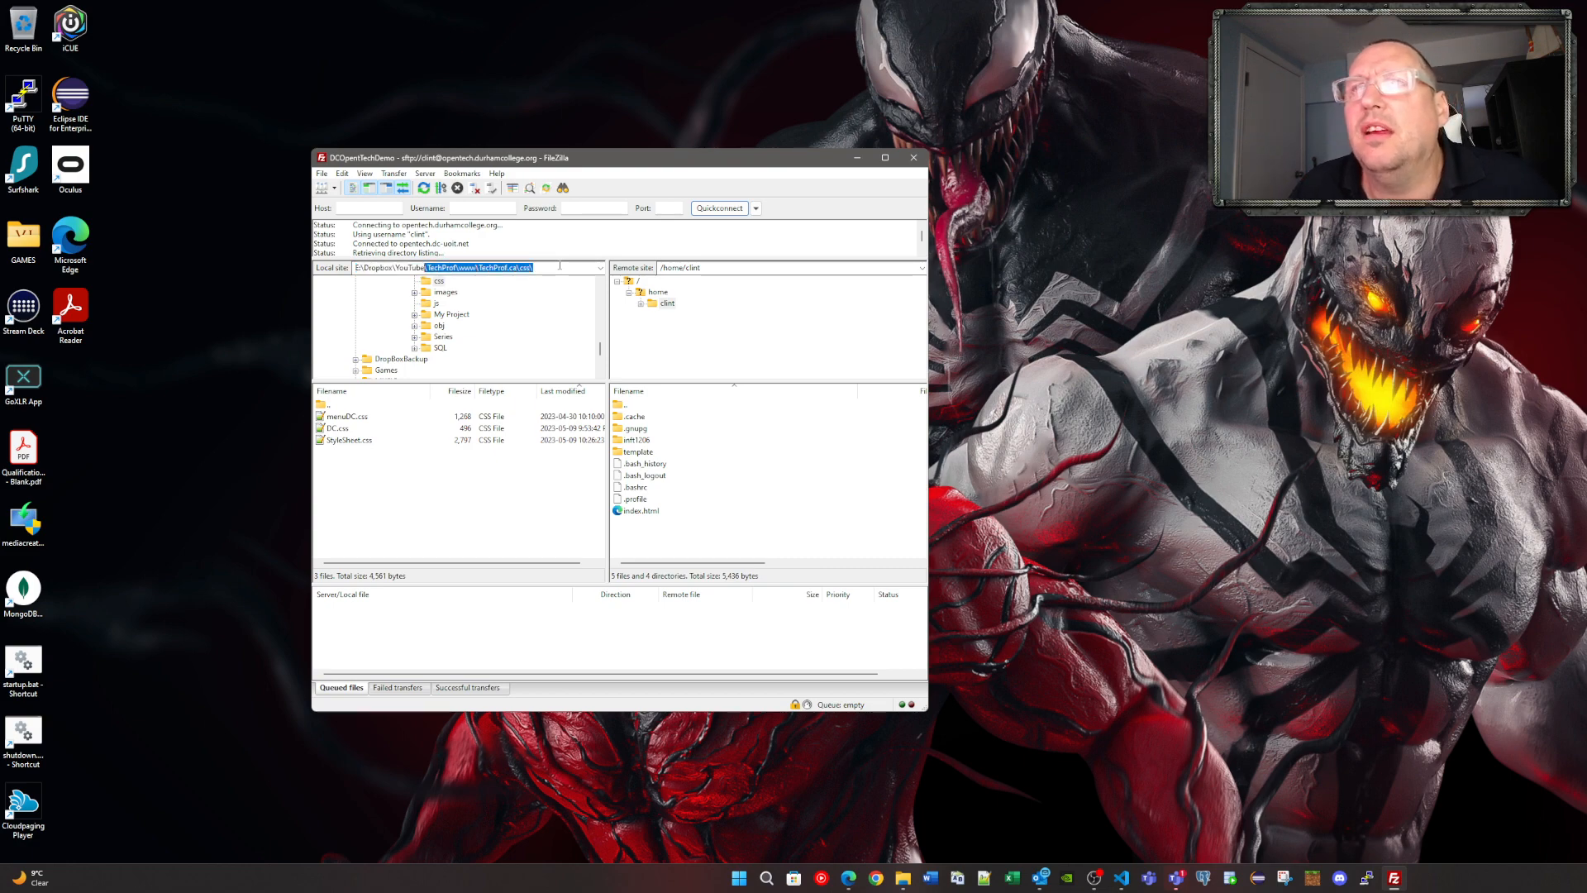
key(Return)
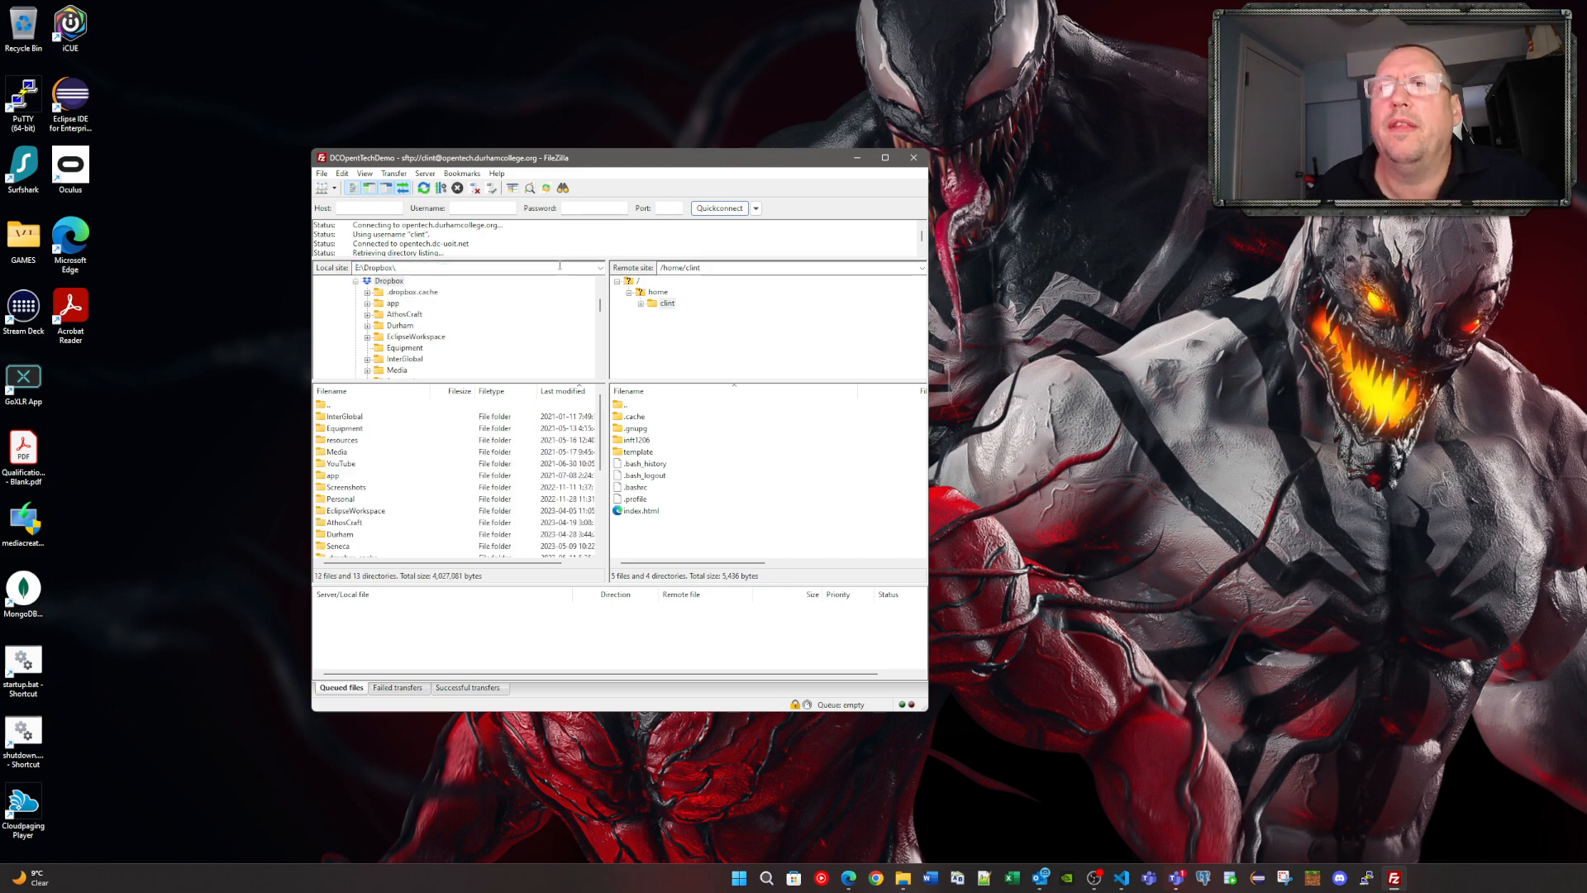
Browse the local site from Dropbox to Durham\Courses\INFT1206-WebFundamentals\2023S\opentech1
double_click(404, 326)
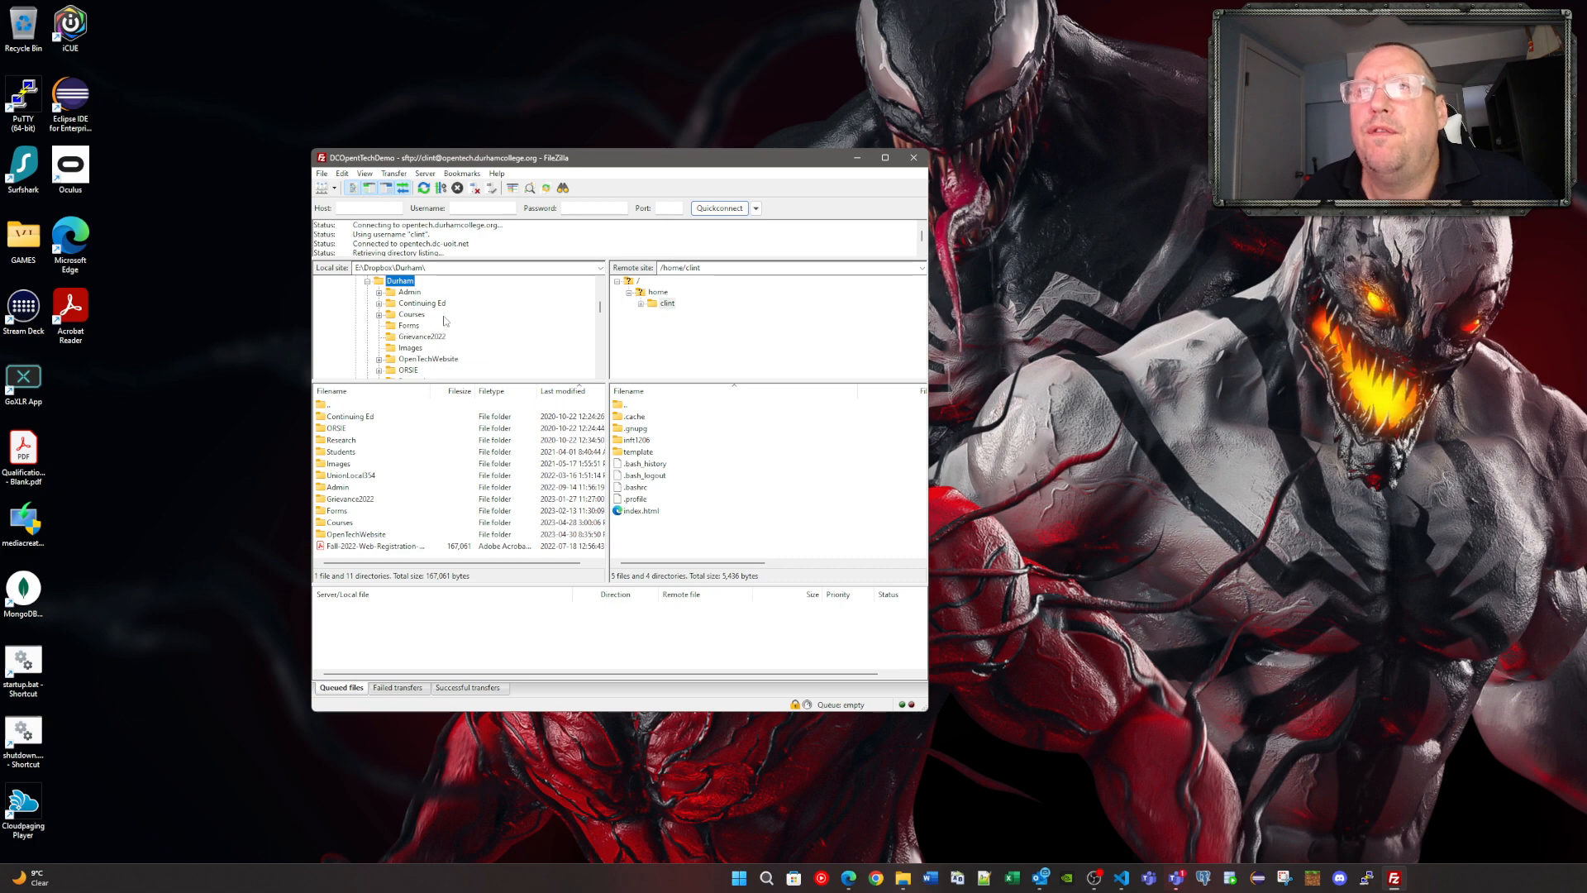
double_click(411, 315)
double_click(464, 361)
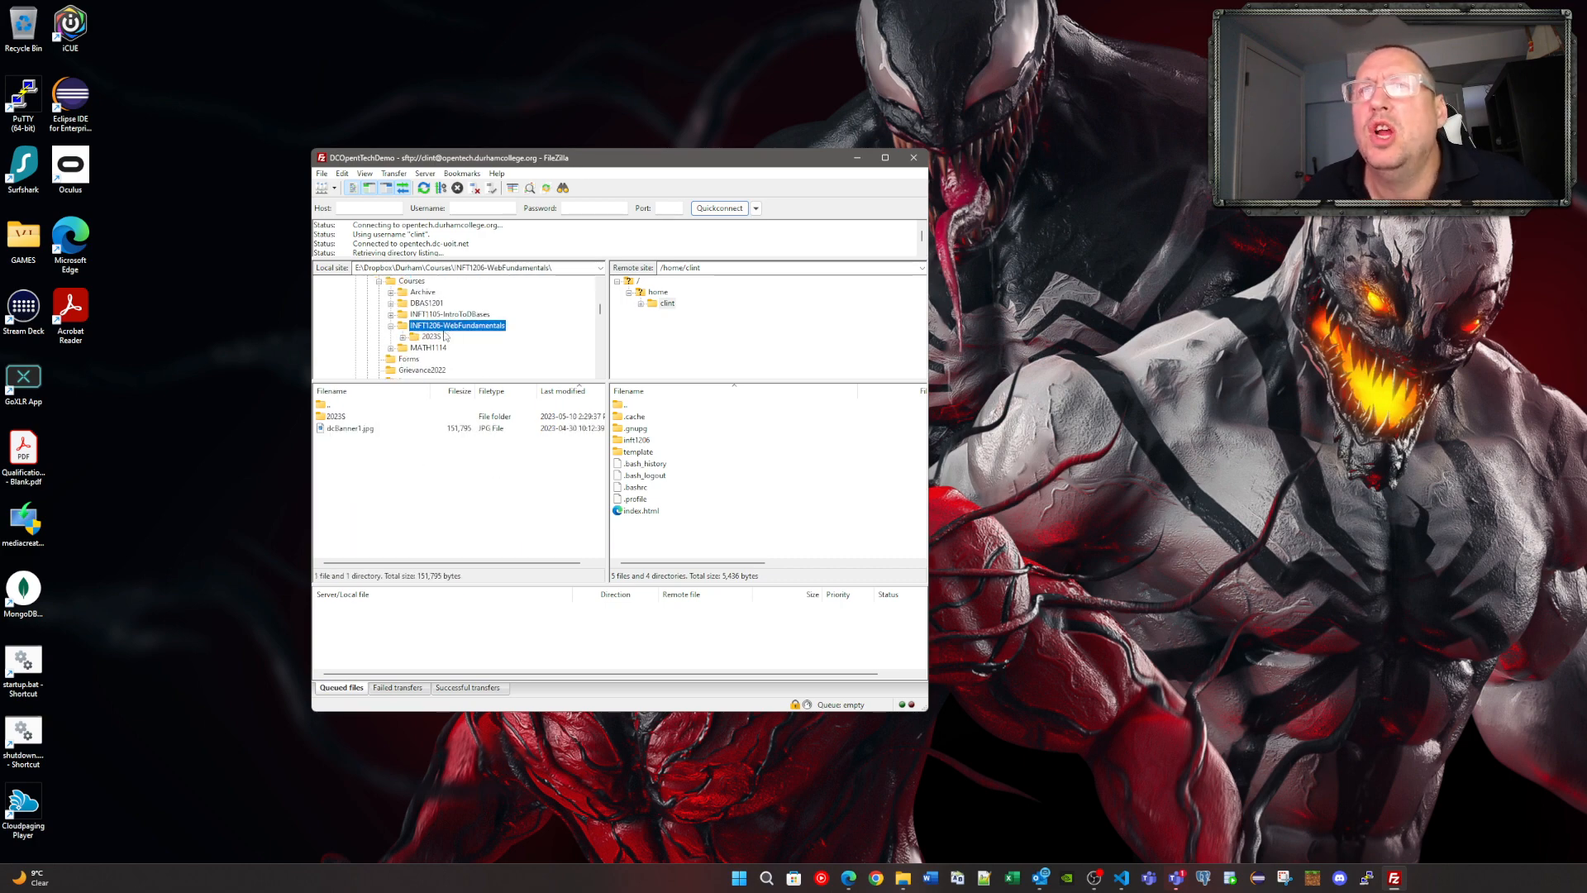
click(430, 339)
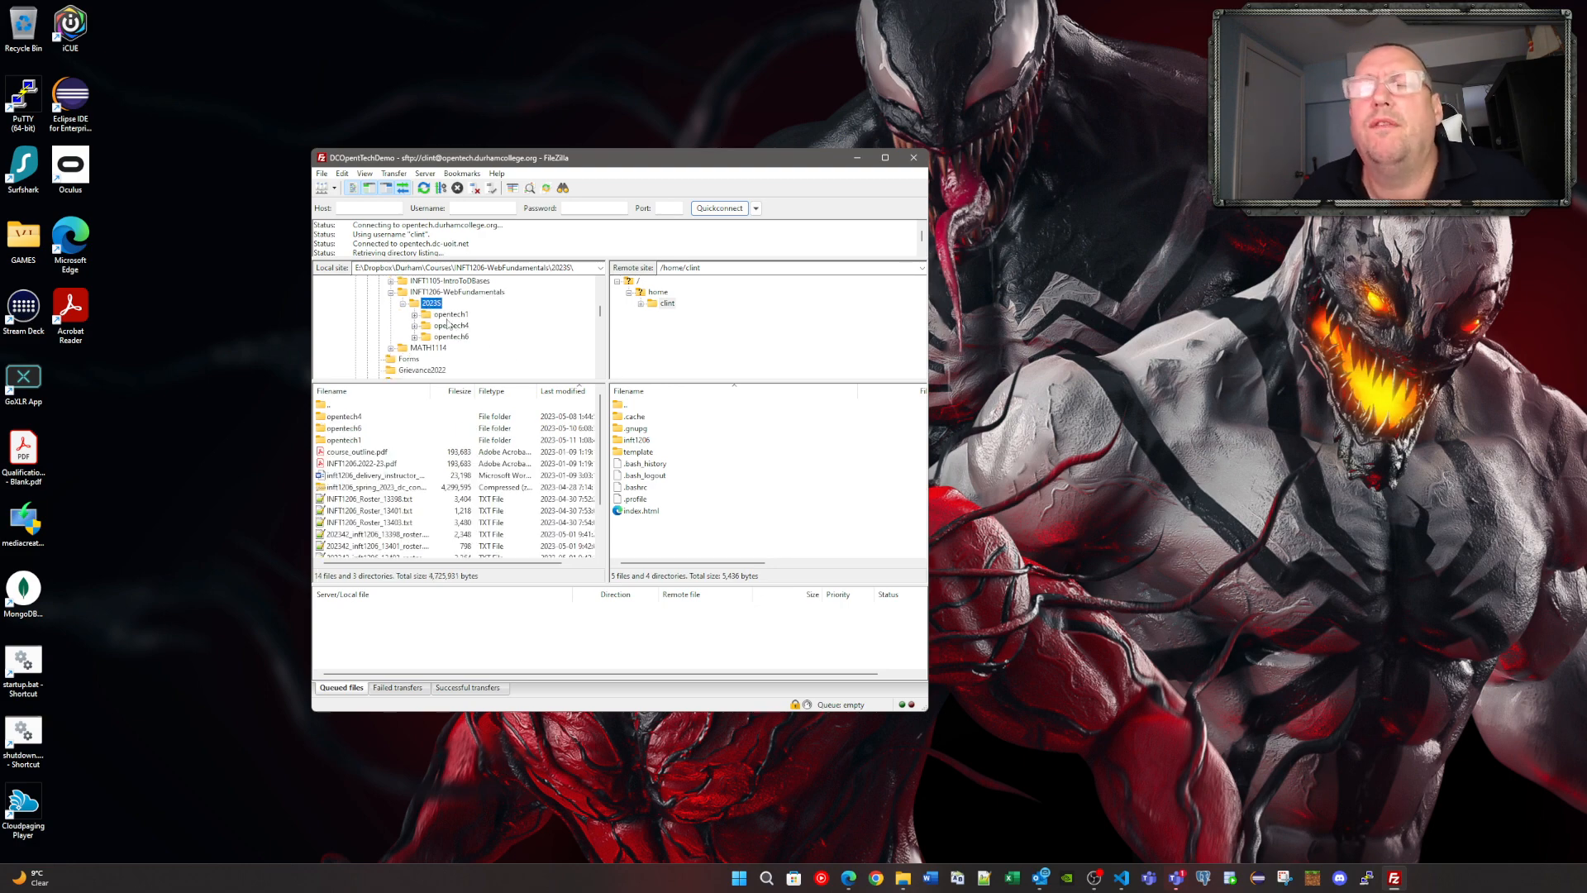
click(451, 315)
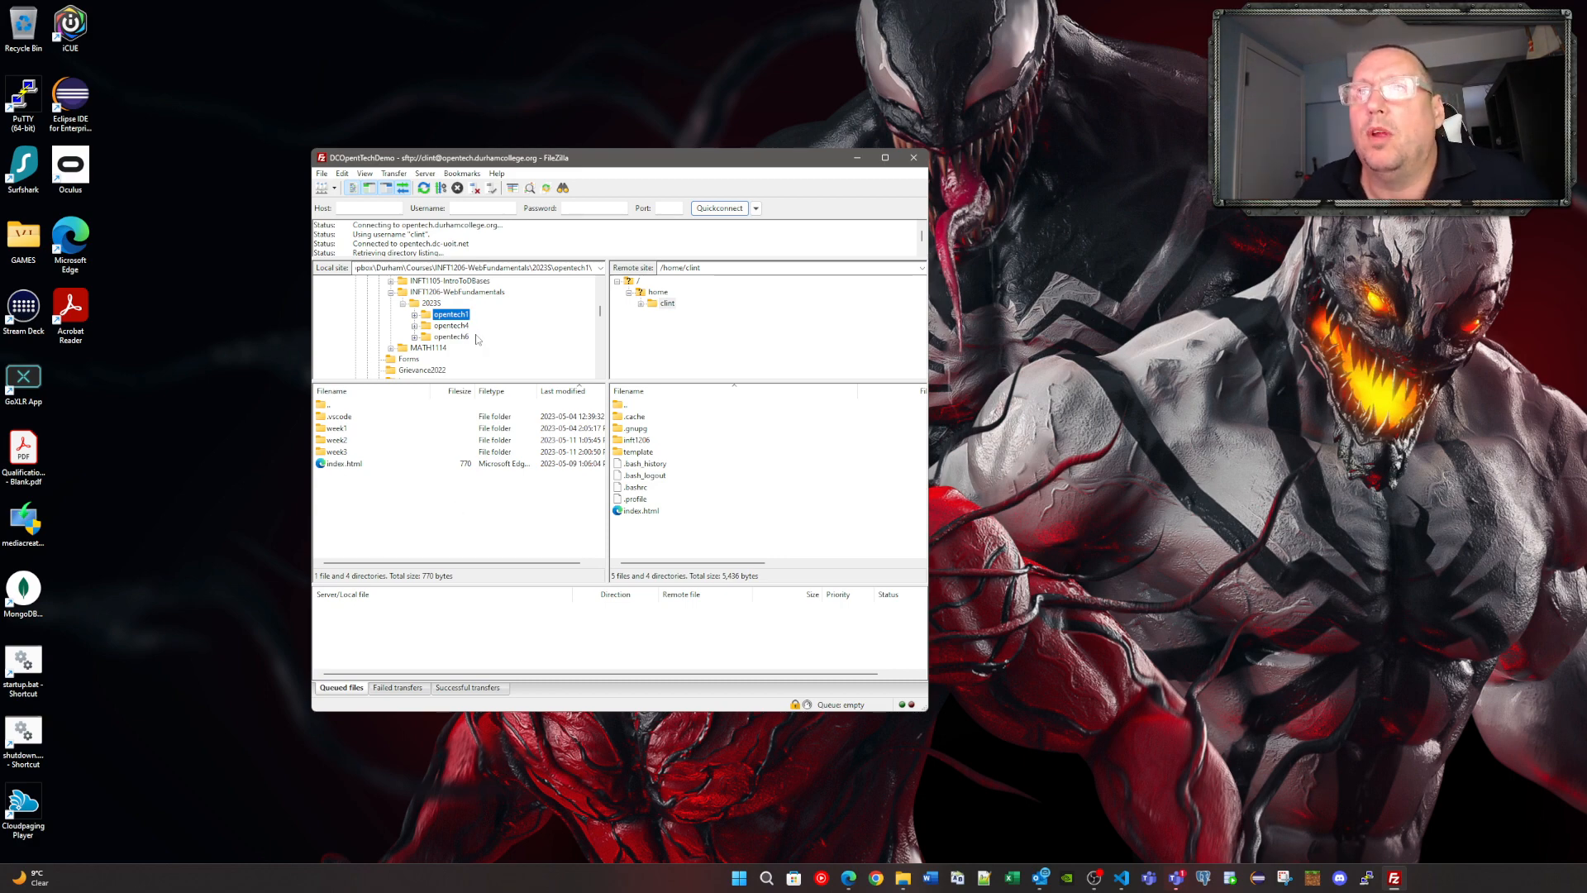
click(432, 514)
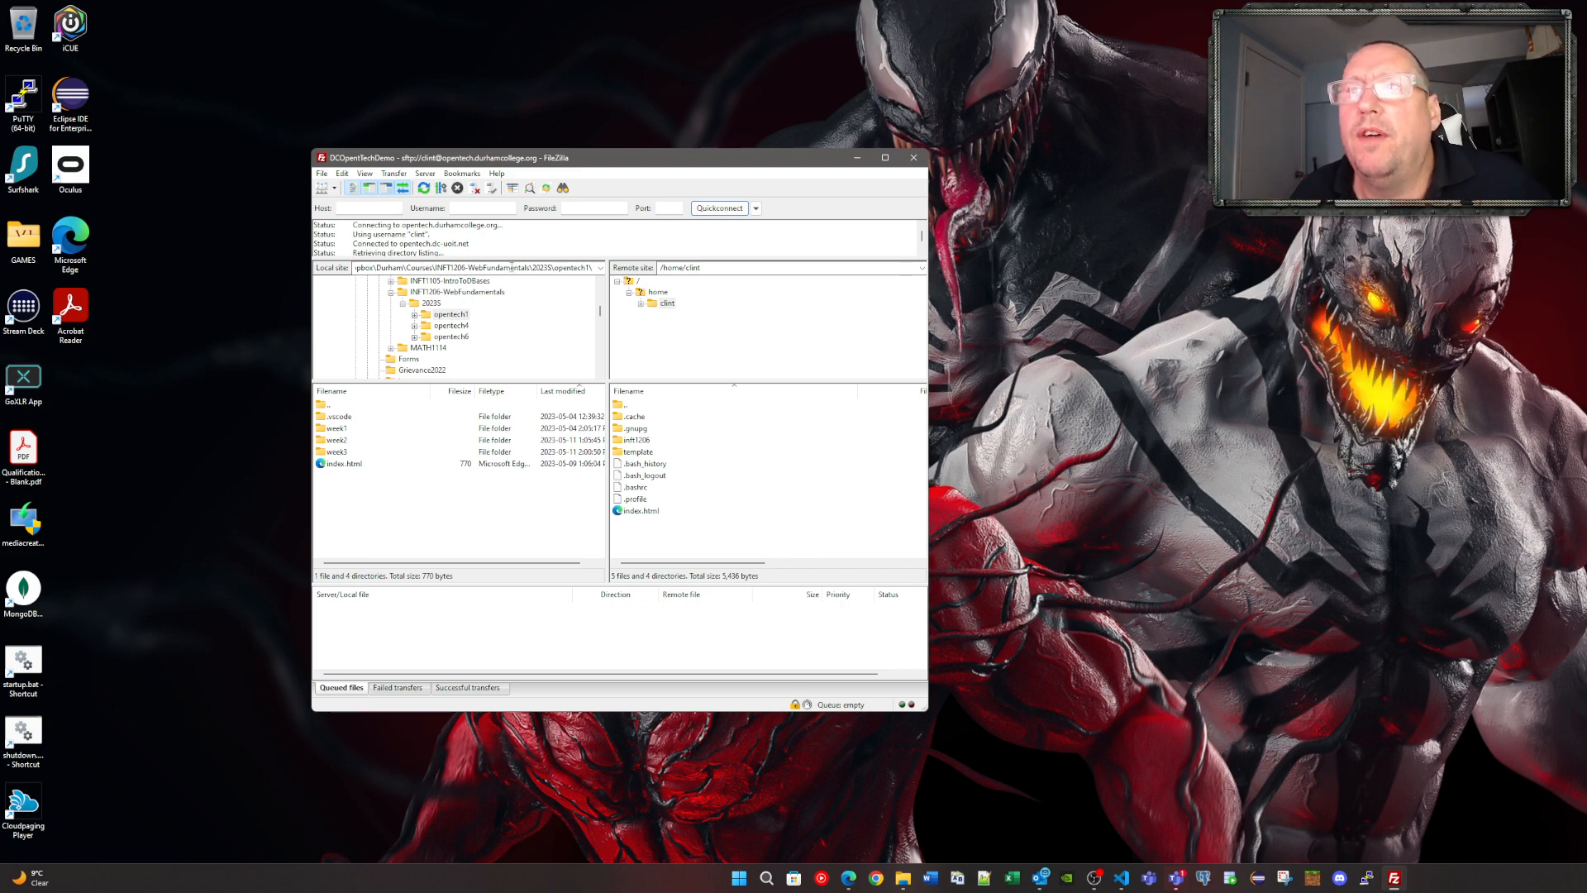
Copy the full local path of the opentech1 folder
click(540, 267)
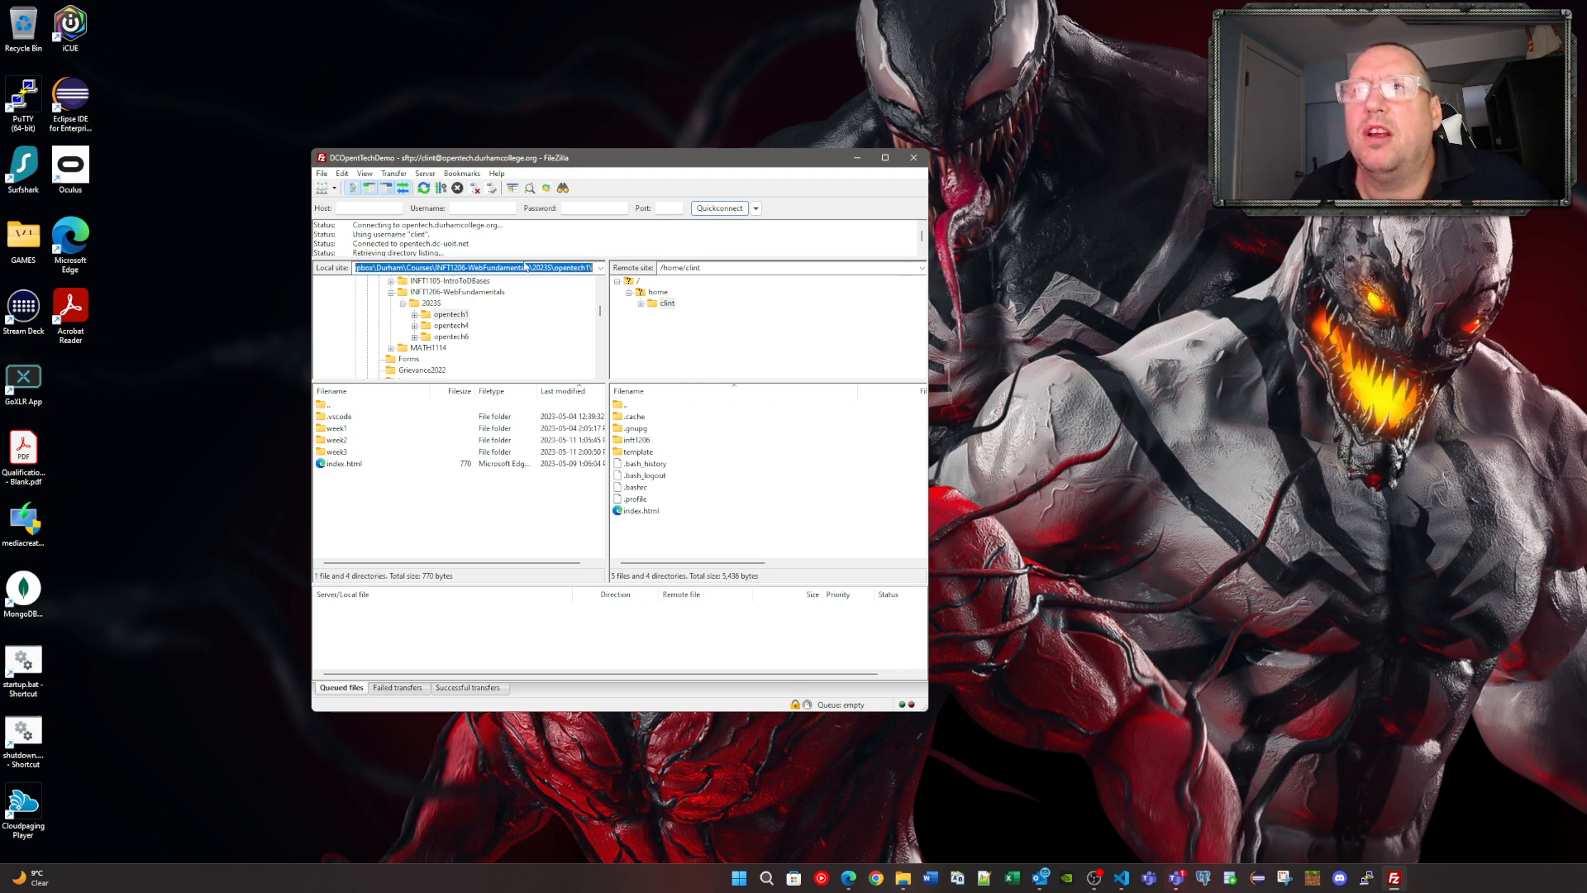
right_click(429, 267)
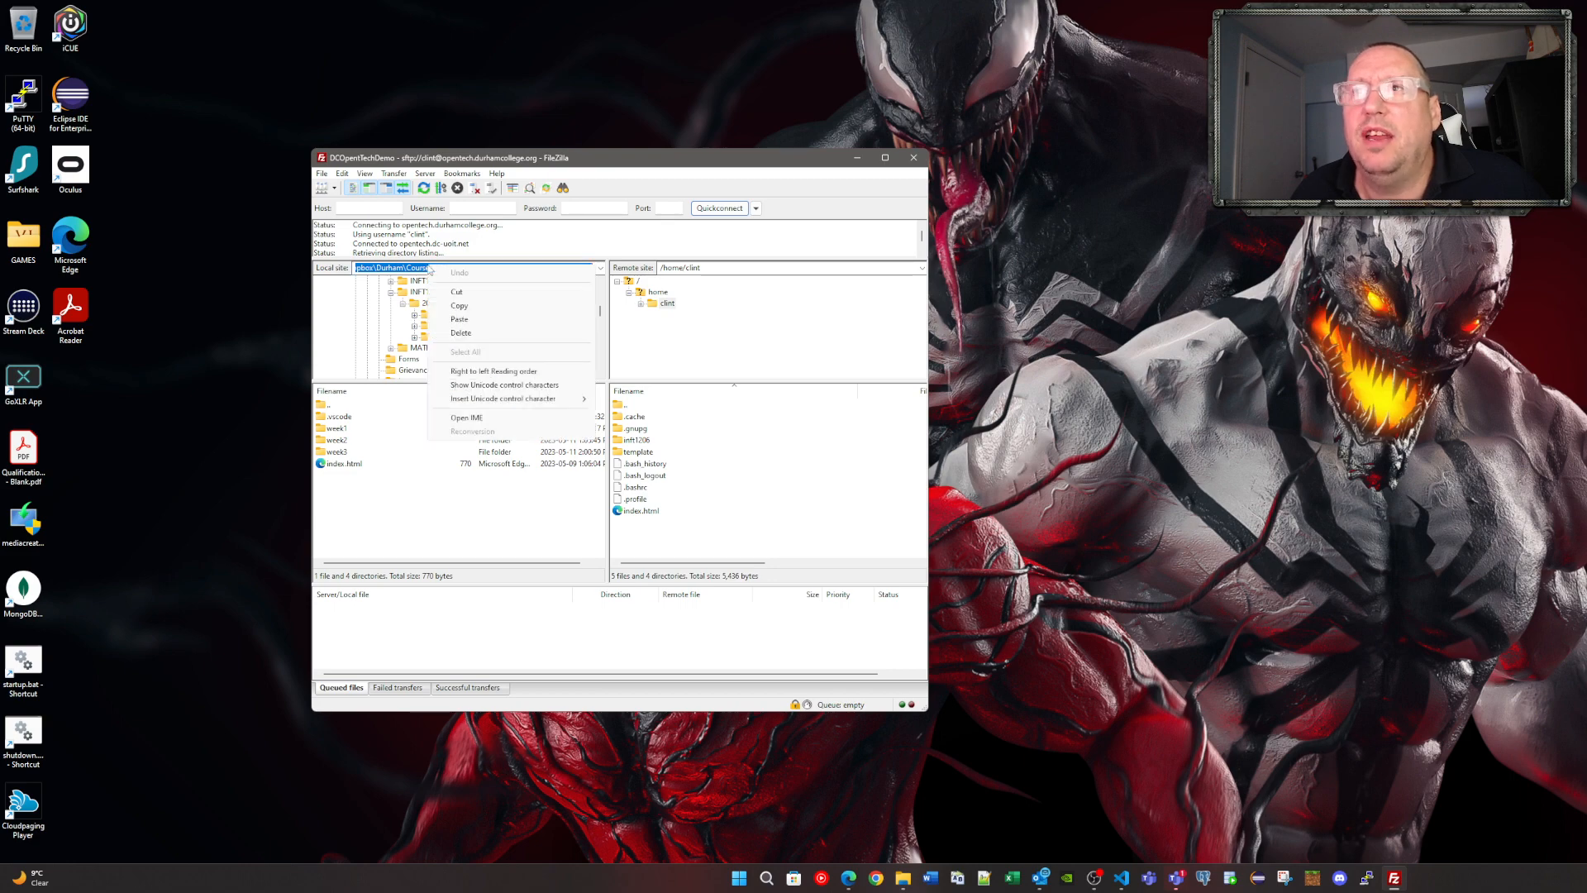
click(460, 306)
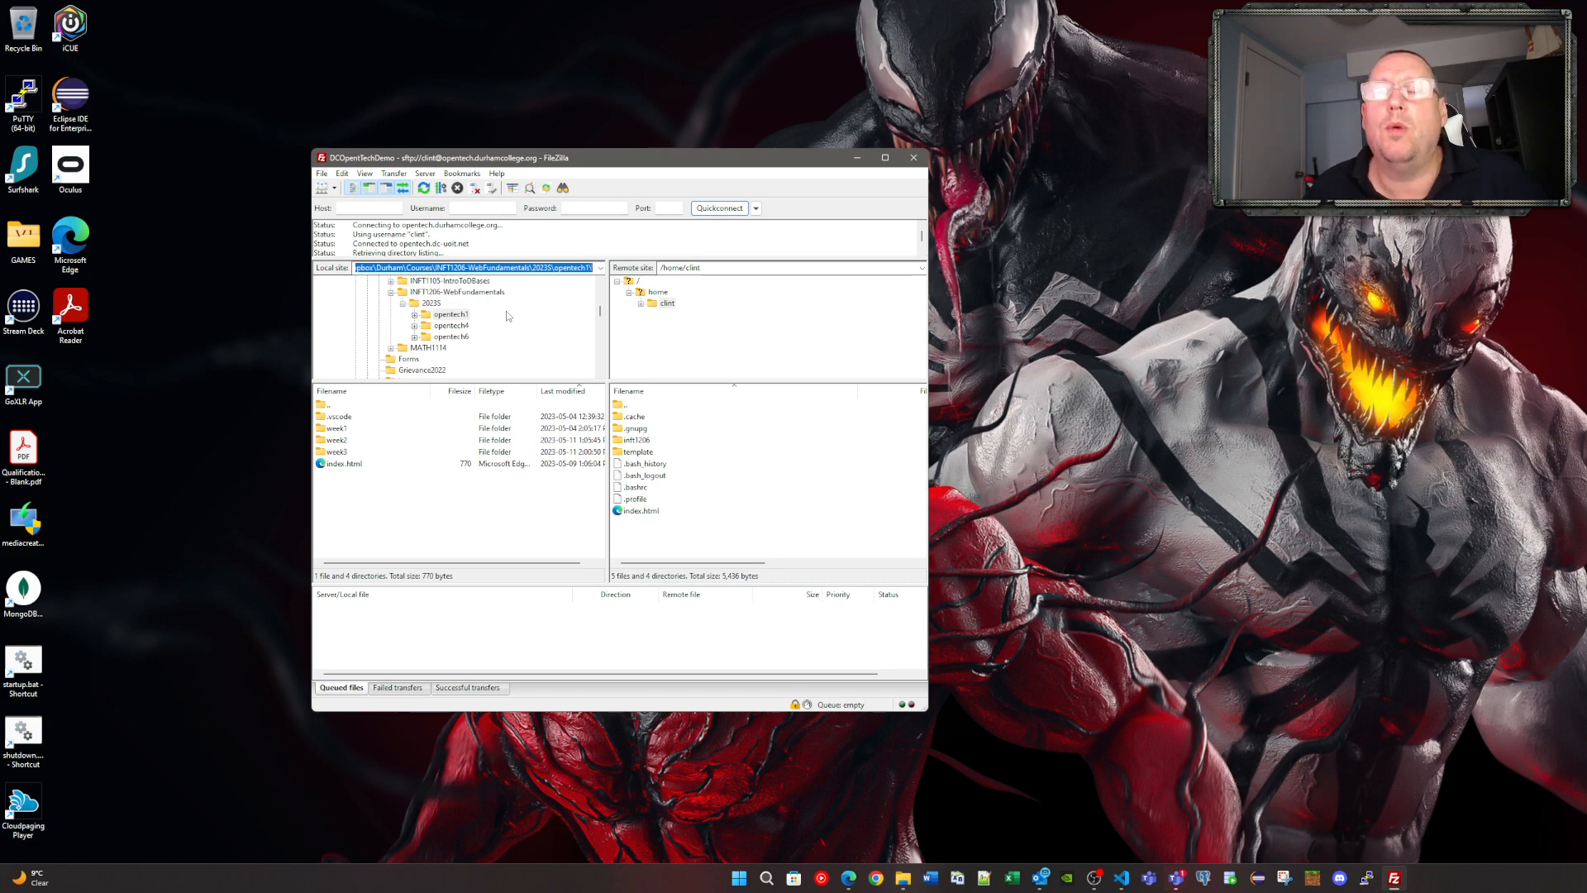
Paste the copied opentech1 path as the DCOpenTechDemo site's default local directory and save the site settings
click(322, 188)
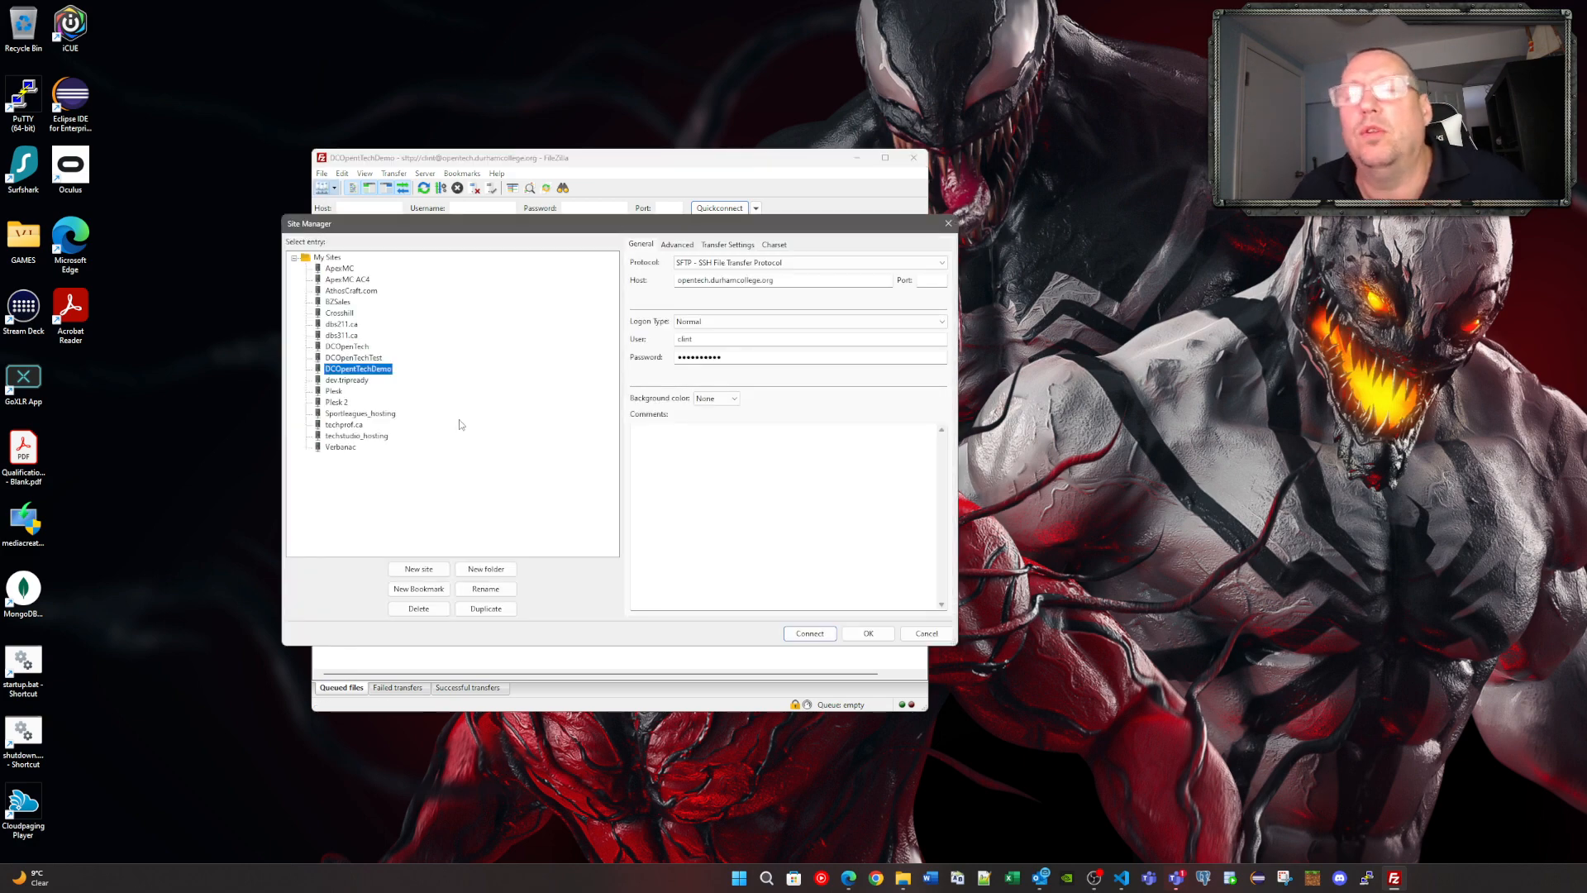
drag(492, 235, 432, 316)
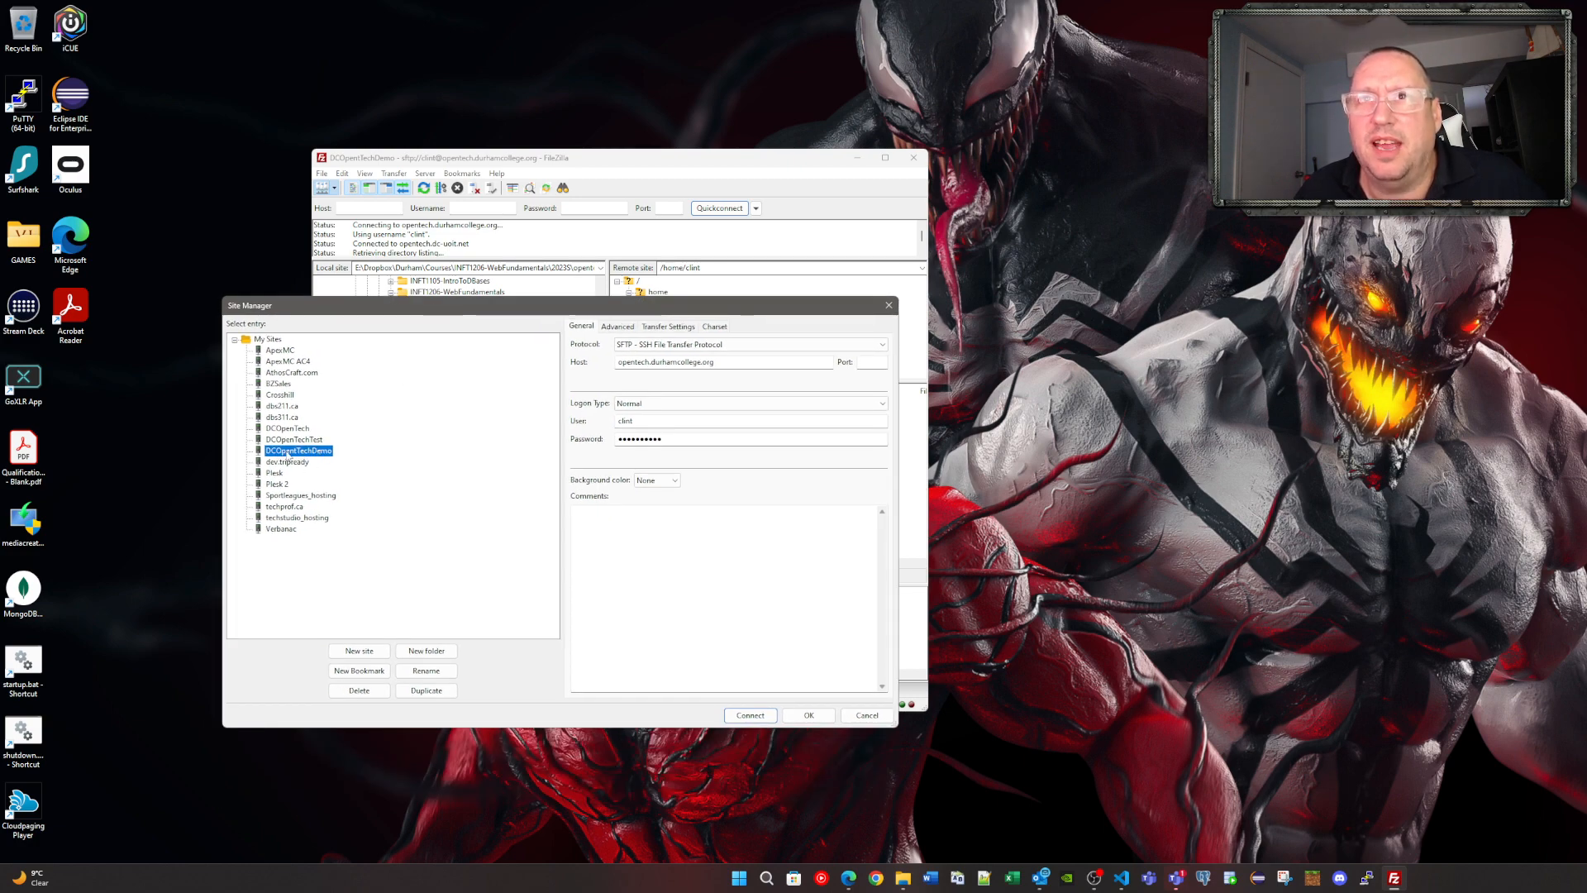
click(623, 327)
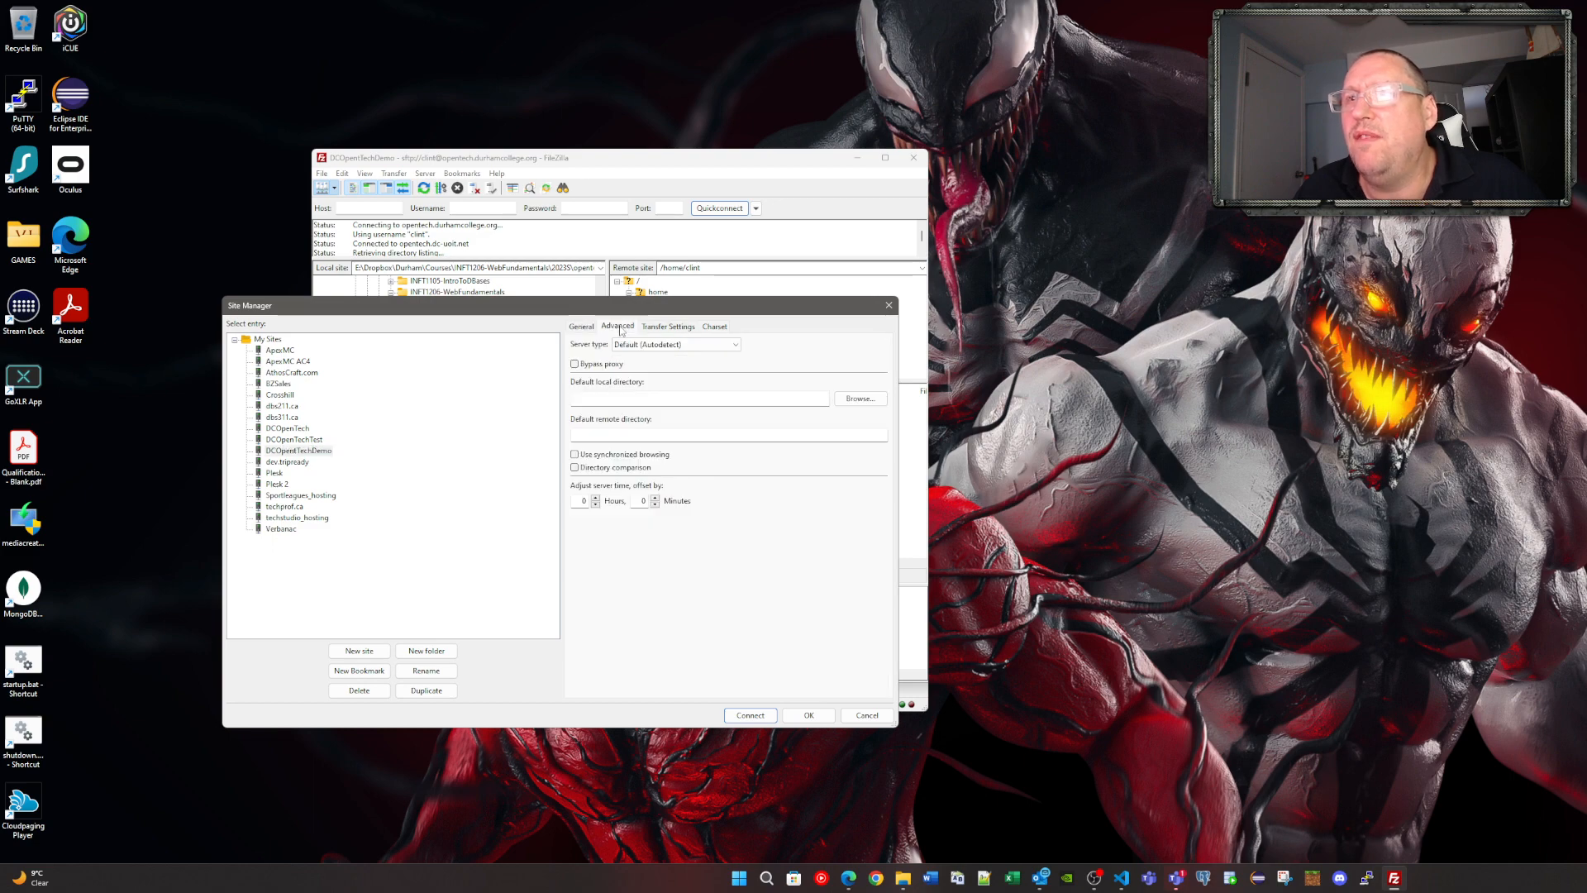
click(600, 399)
click(605, 435)
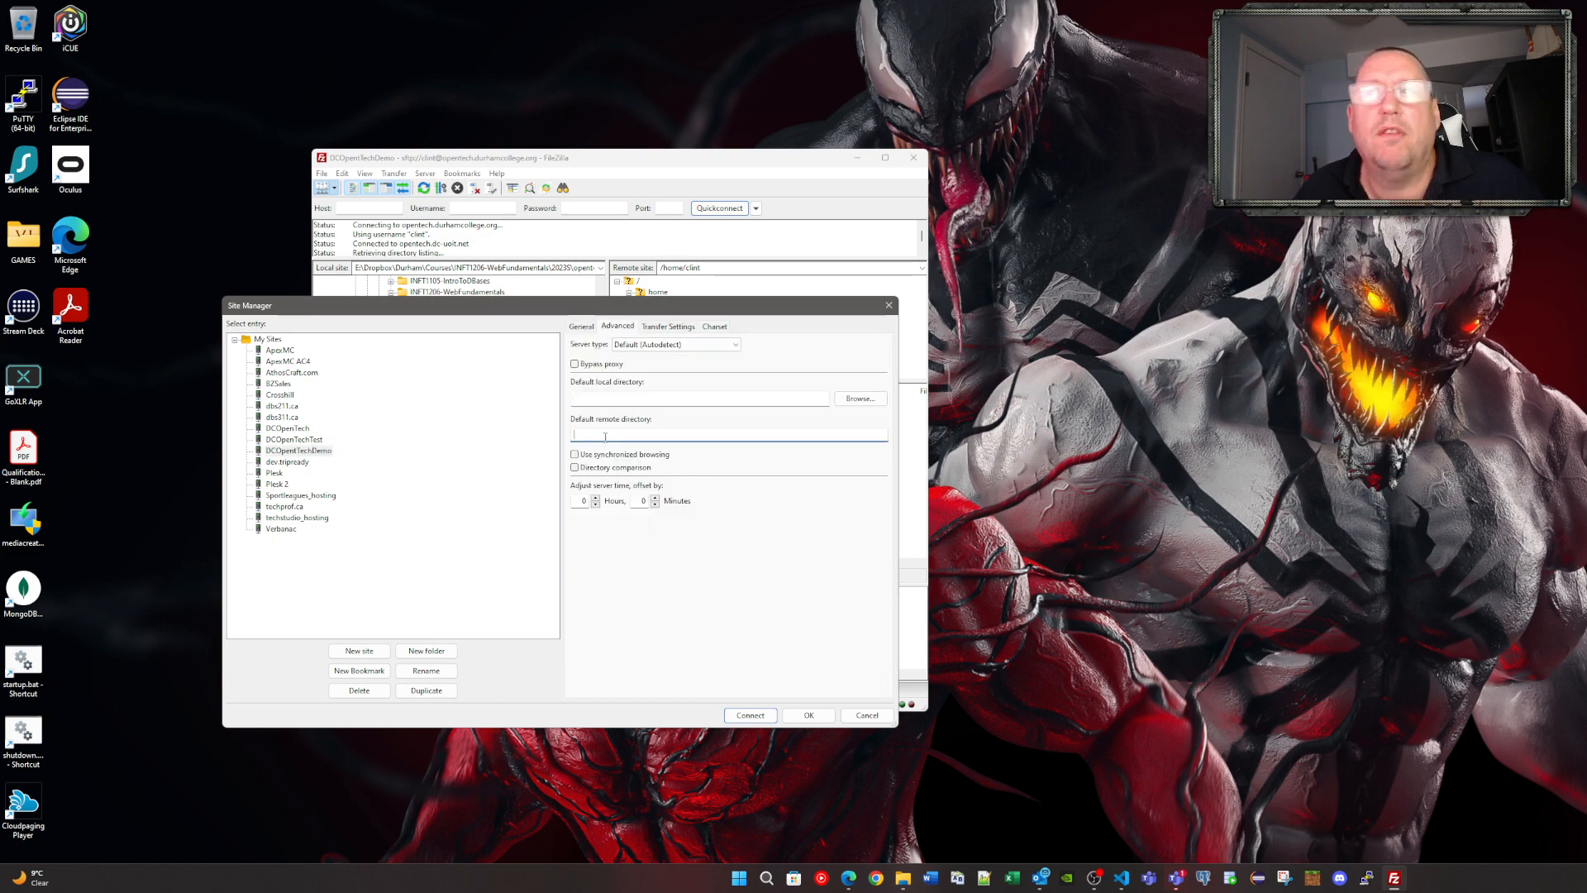
click(594, 397)
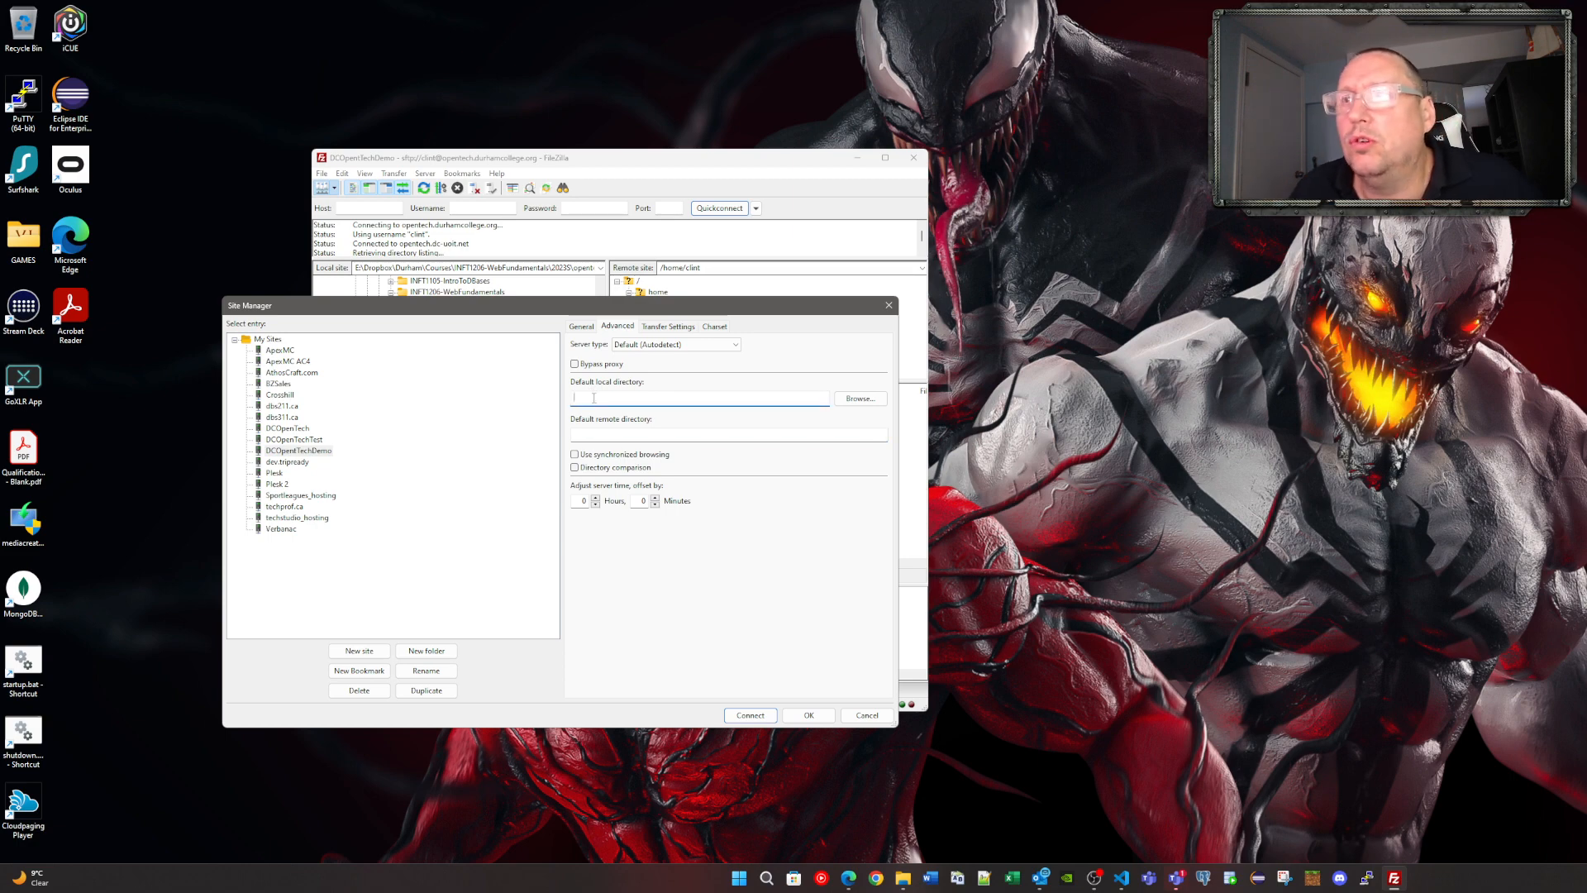
key(ctrl+v)
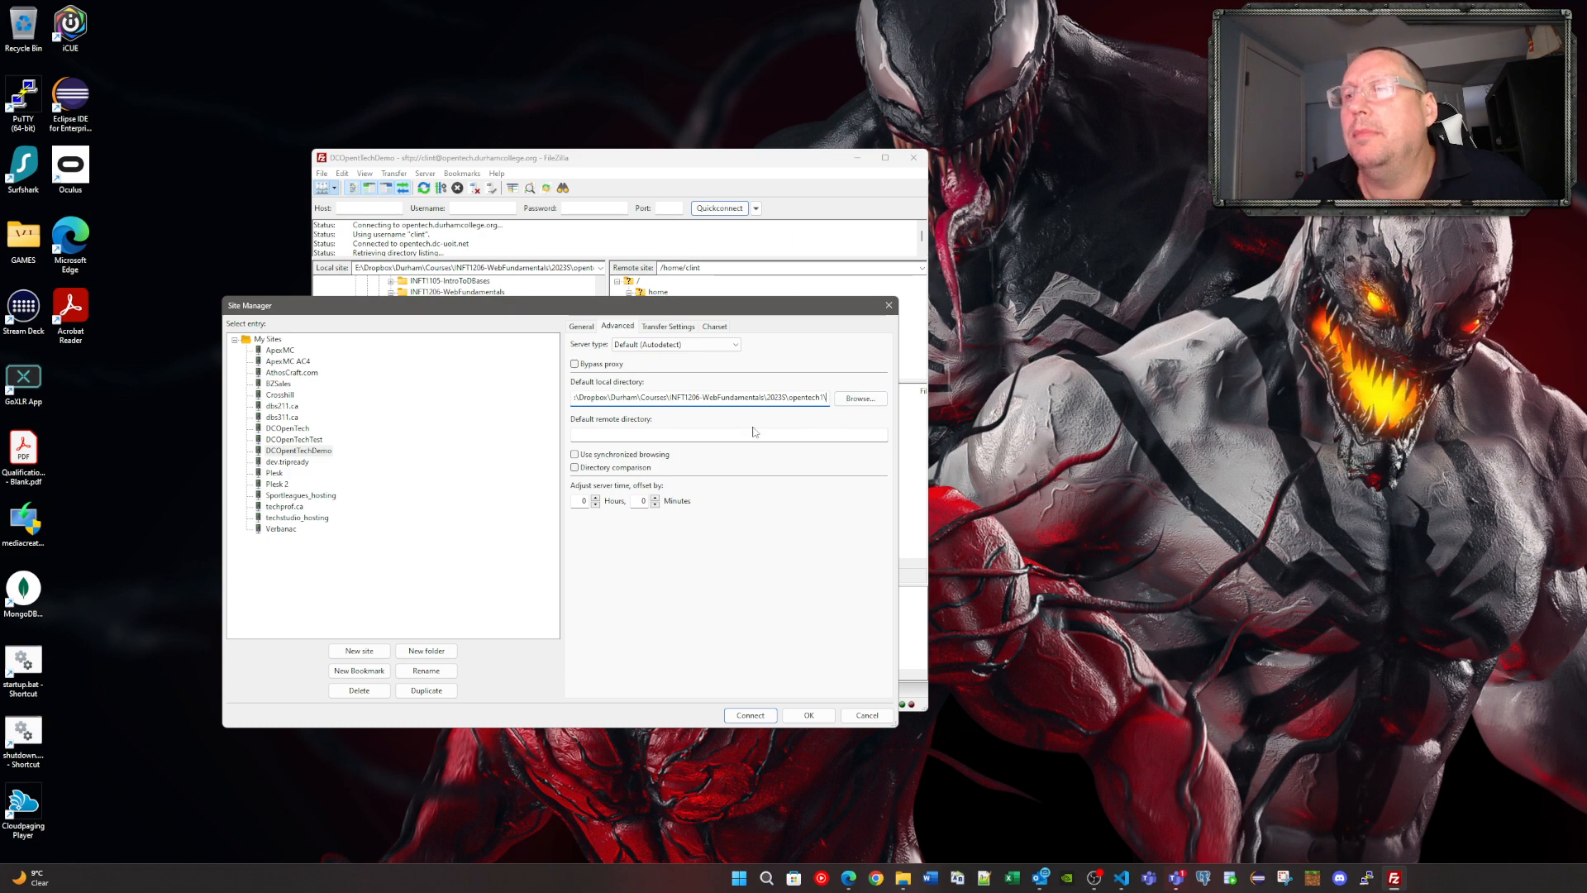
click(810, 716)
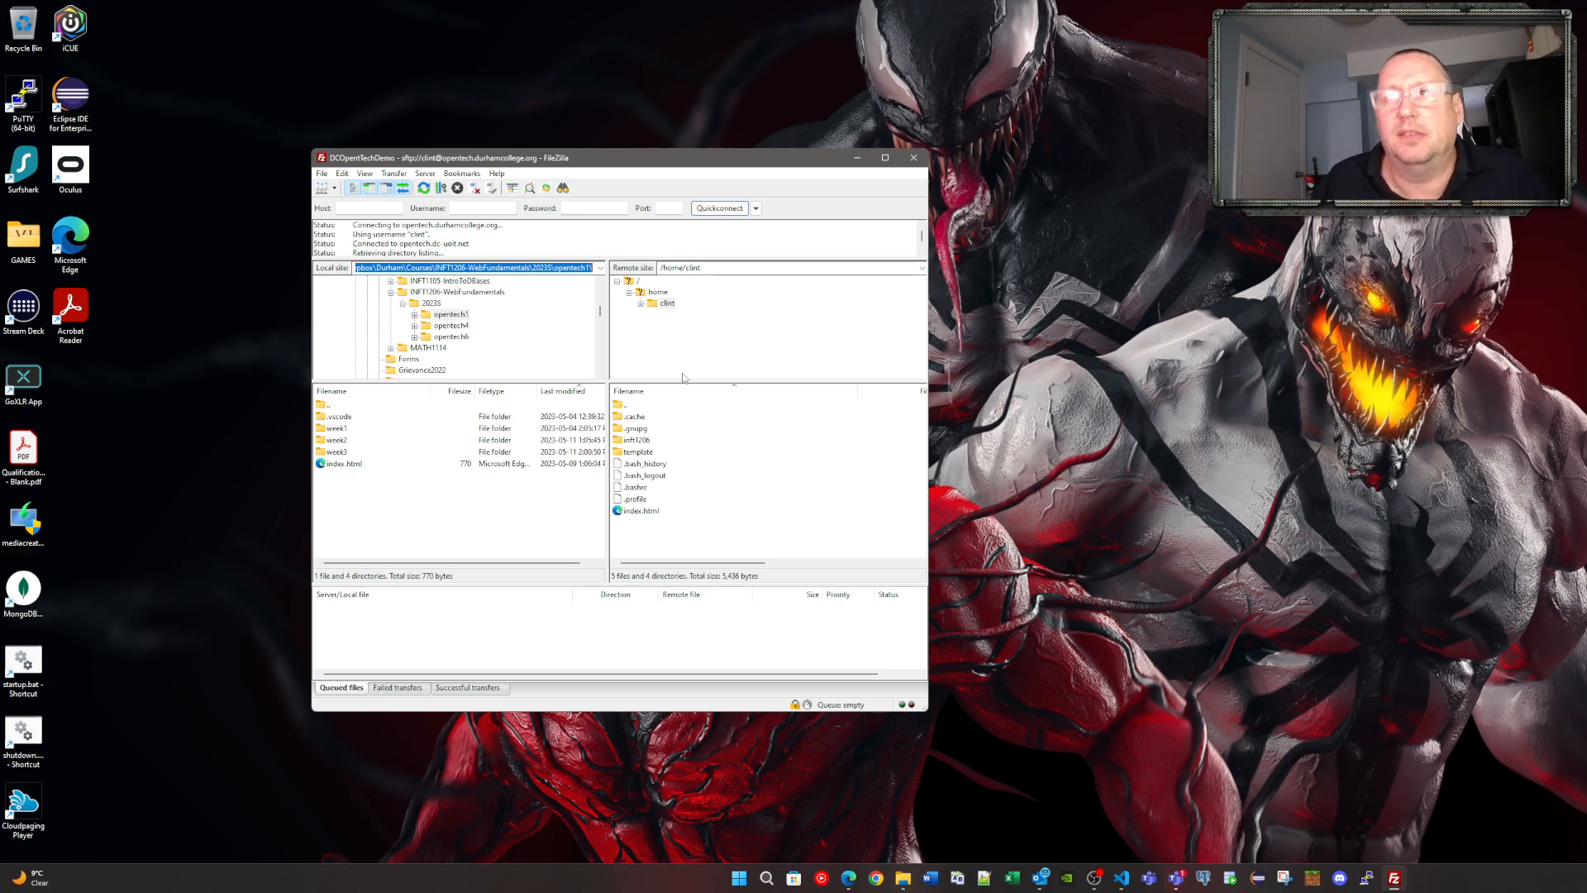
Switch the remote site to the root directory and browse to /var/www/html/inft1206
click(707, 268)
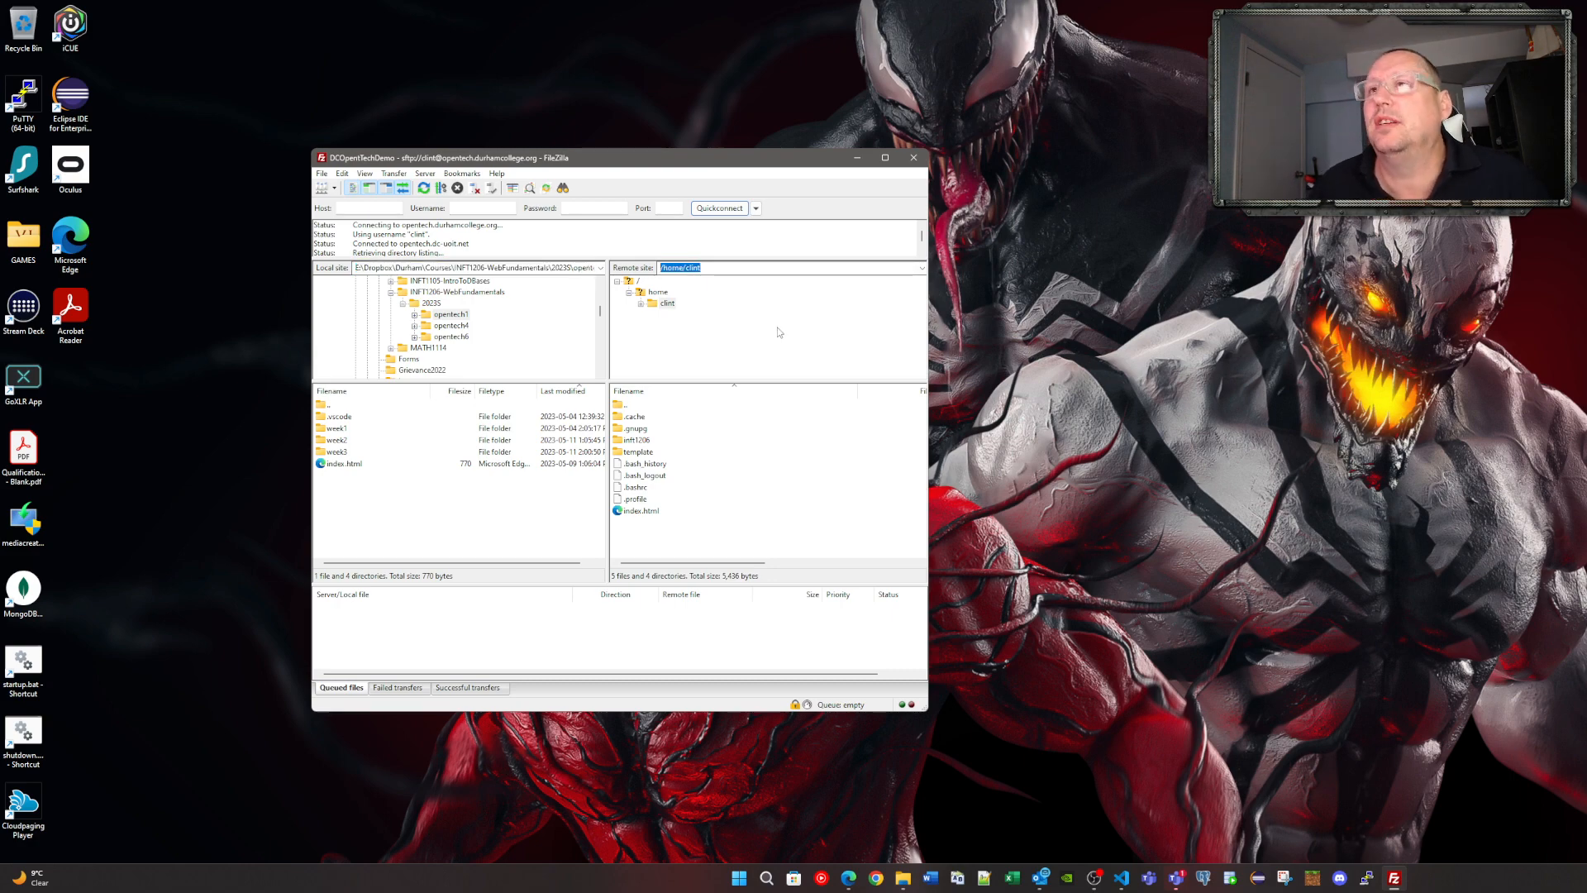
key(BackSpace)
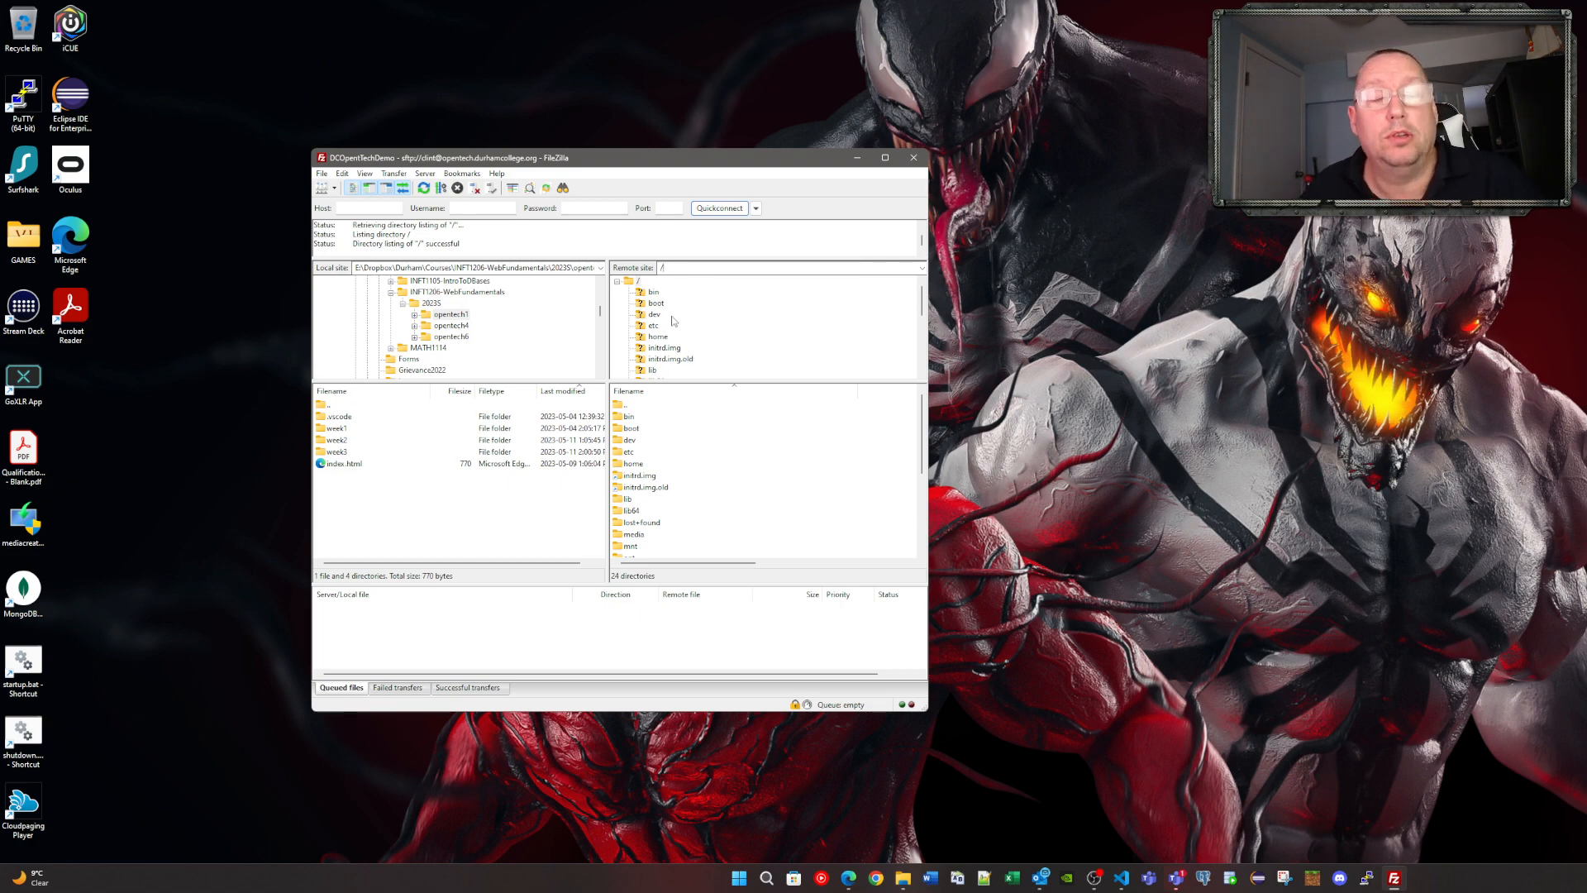
scroll(672, 319, down, 5)
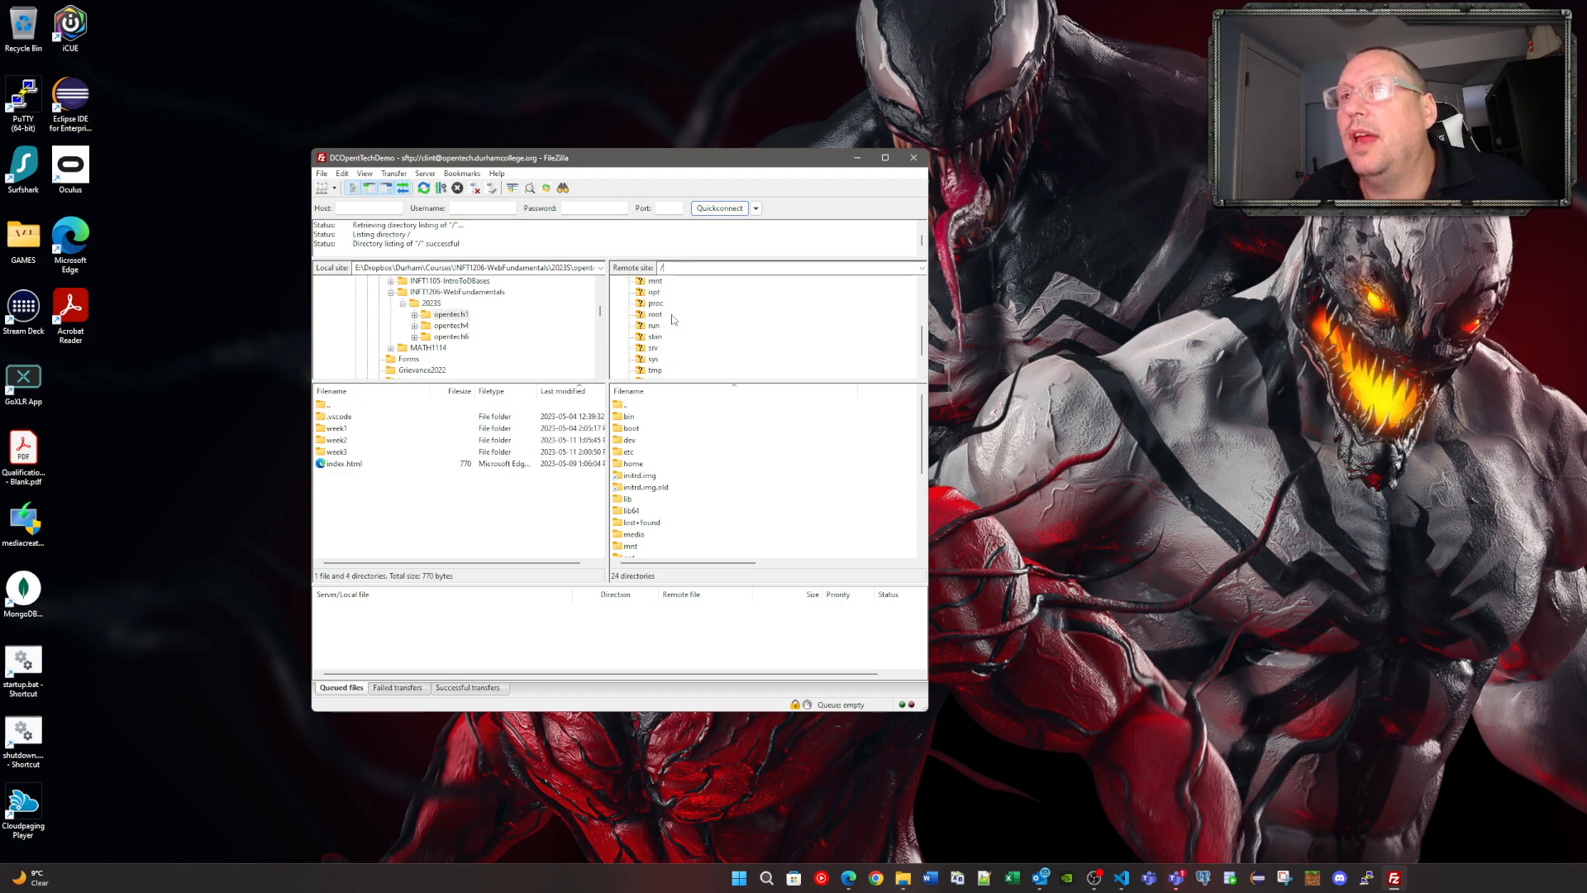
click(653, 348)
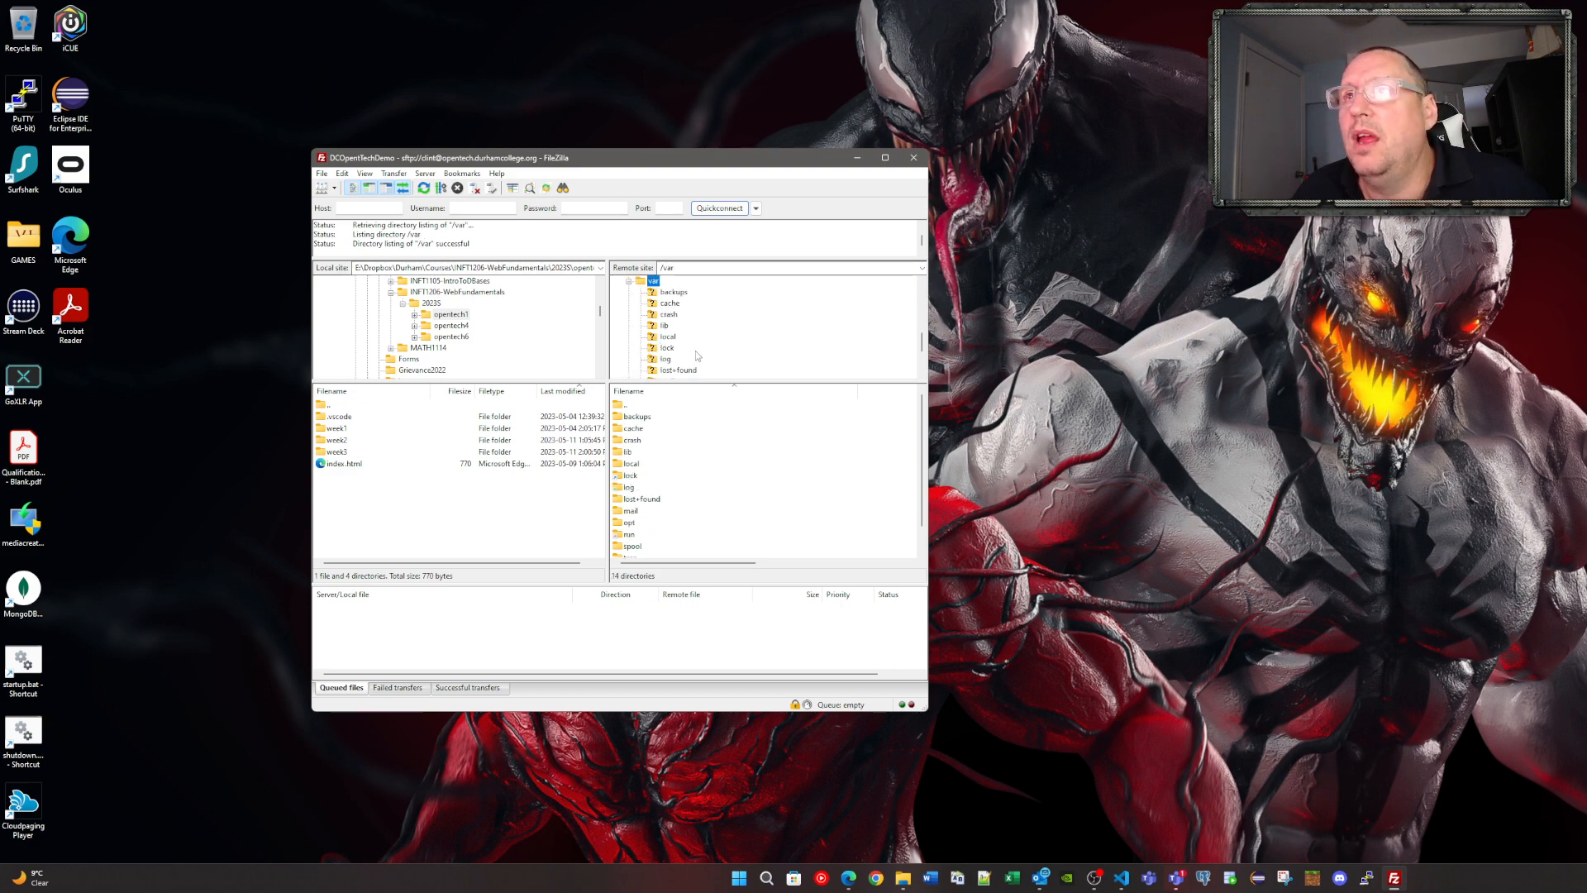
scroll(696, 351, down, 3)
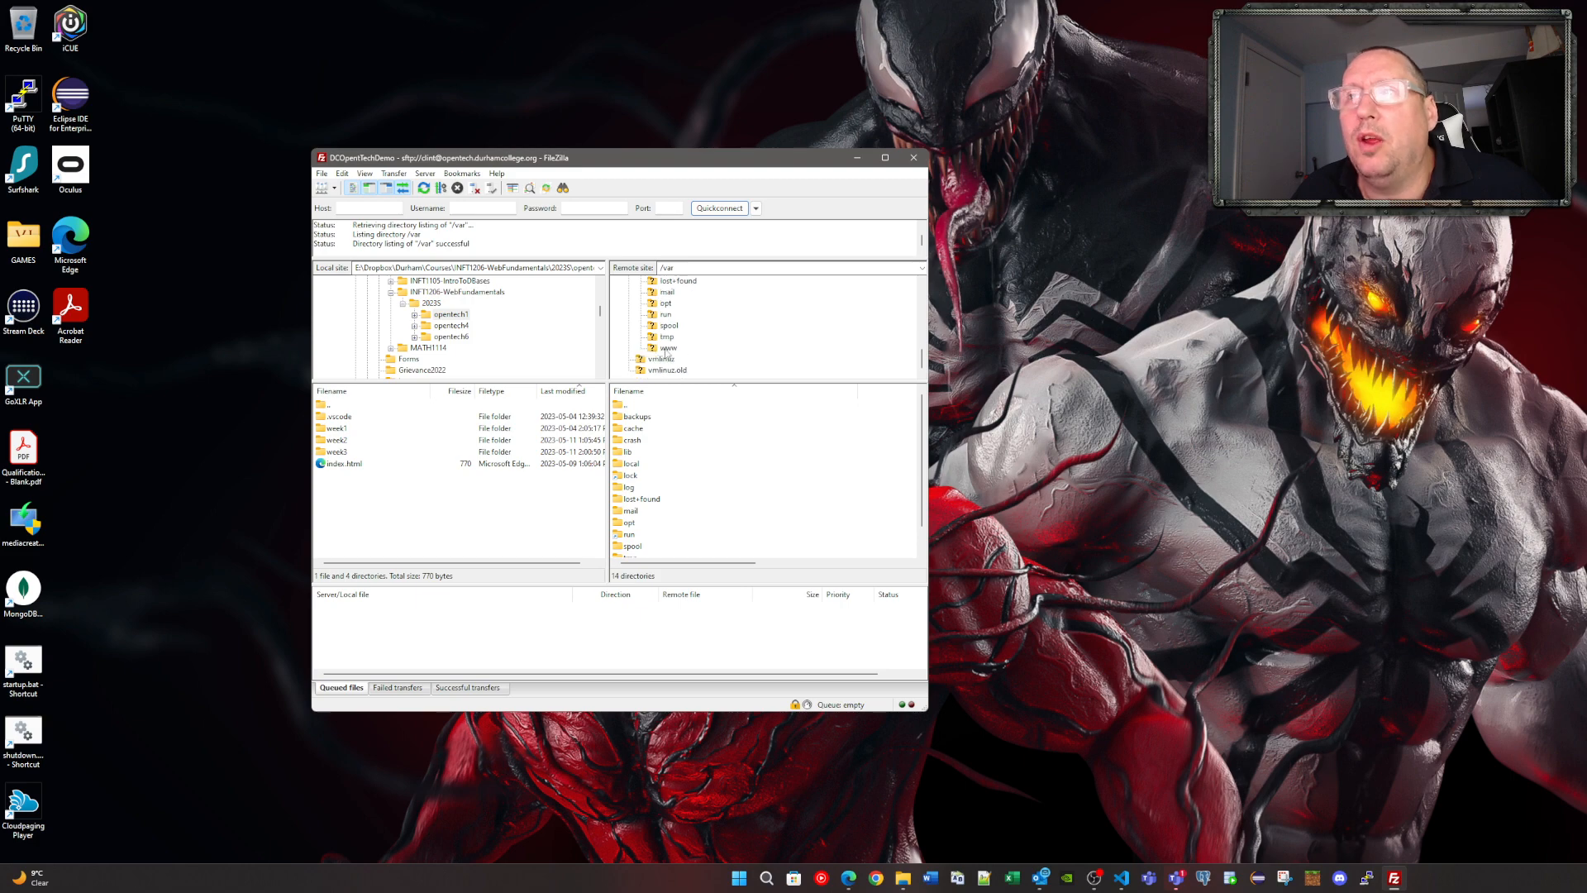
click(668, 350)
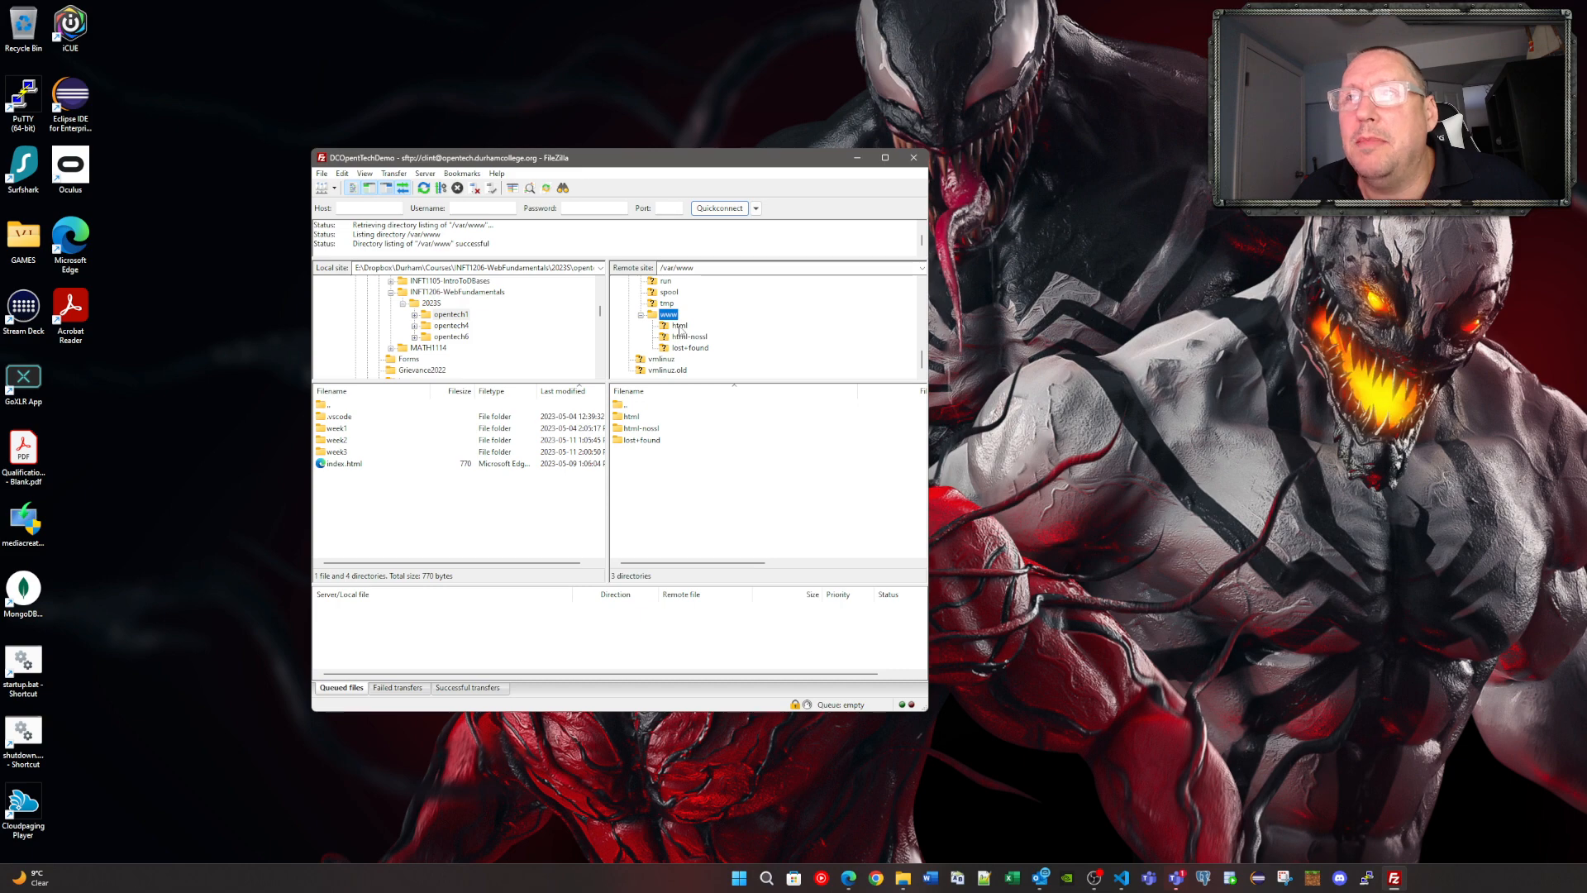
click(680, 326)
scroll(748, 335, down, 1)
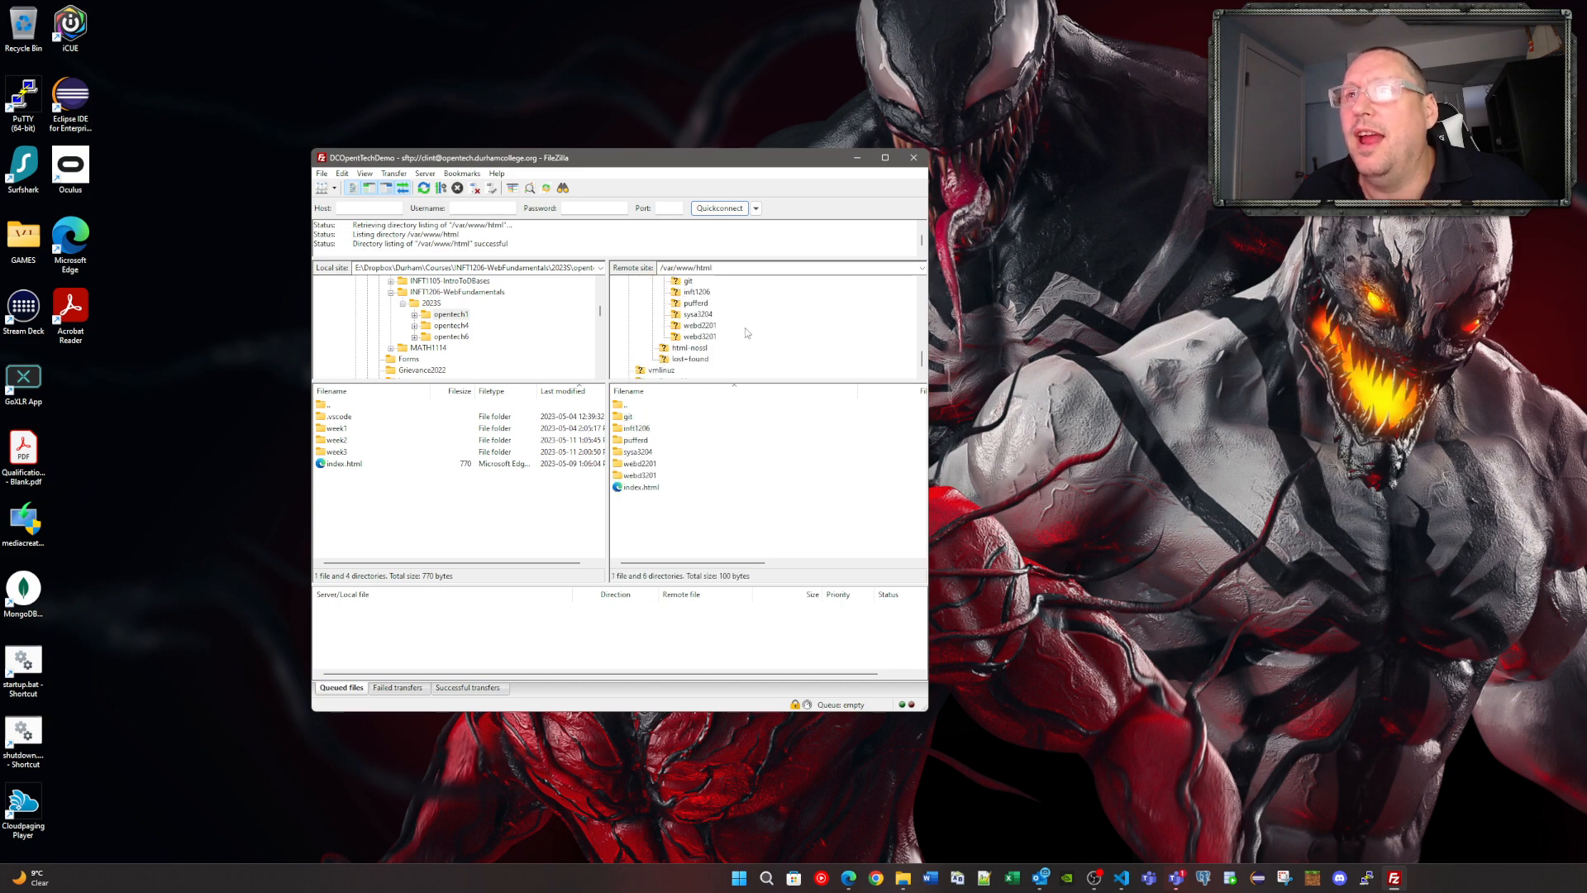
click(695, 294)
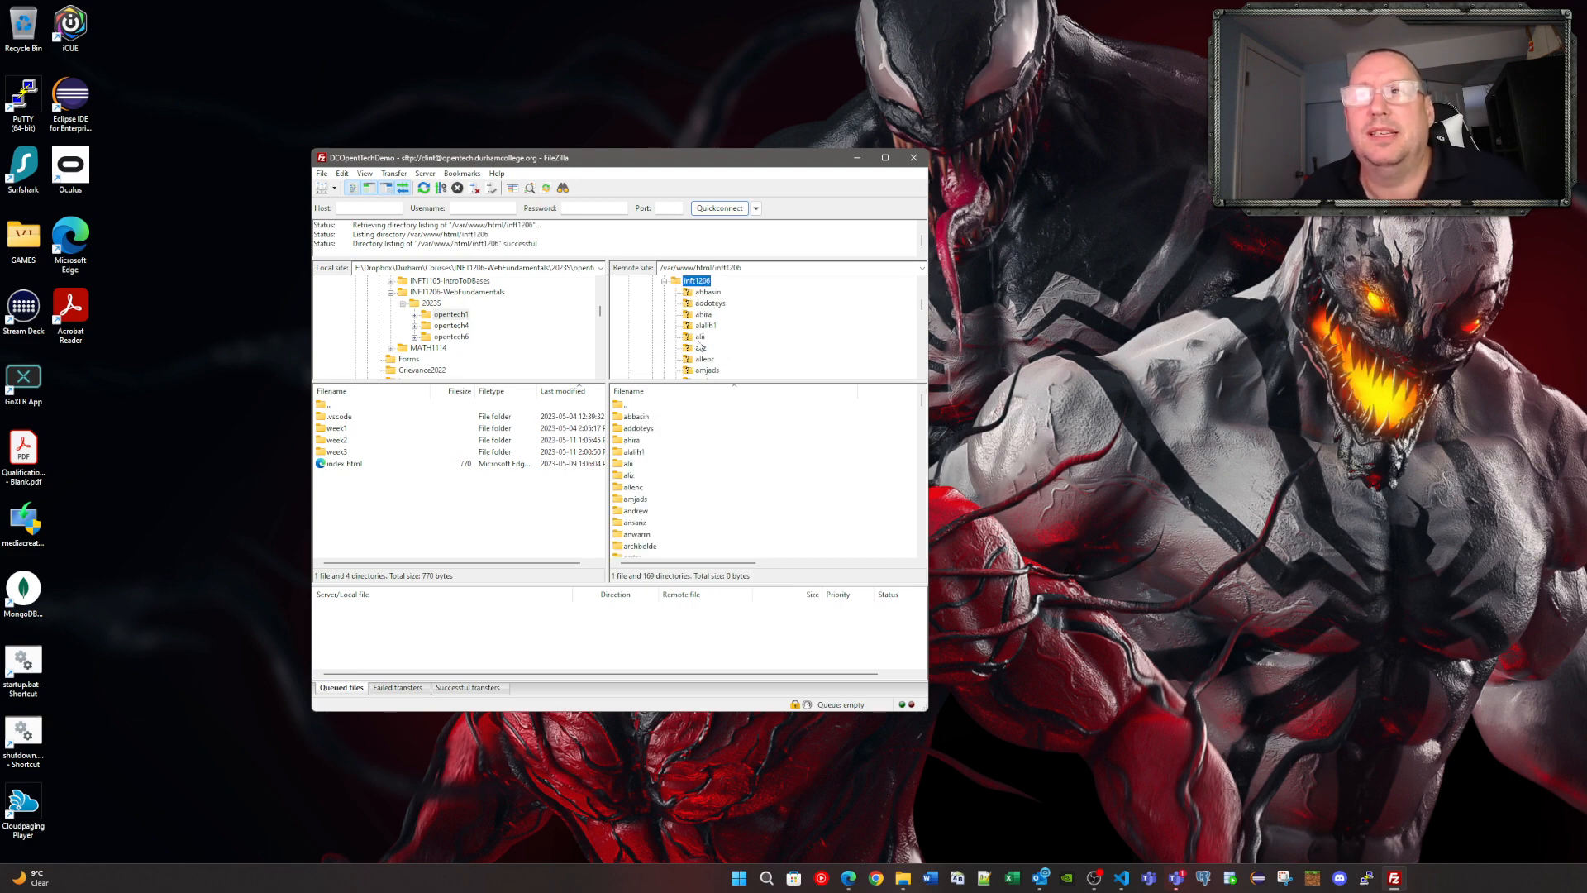
Find the account's own user folder inside the remote inft1206 directory, open it and expand it
scroll(700, 345, down, 10)
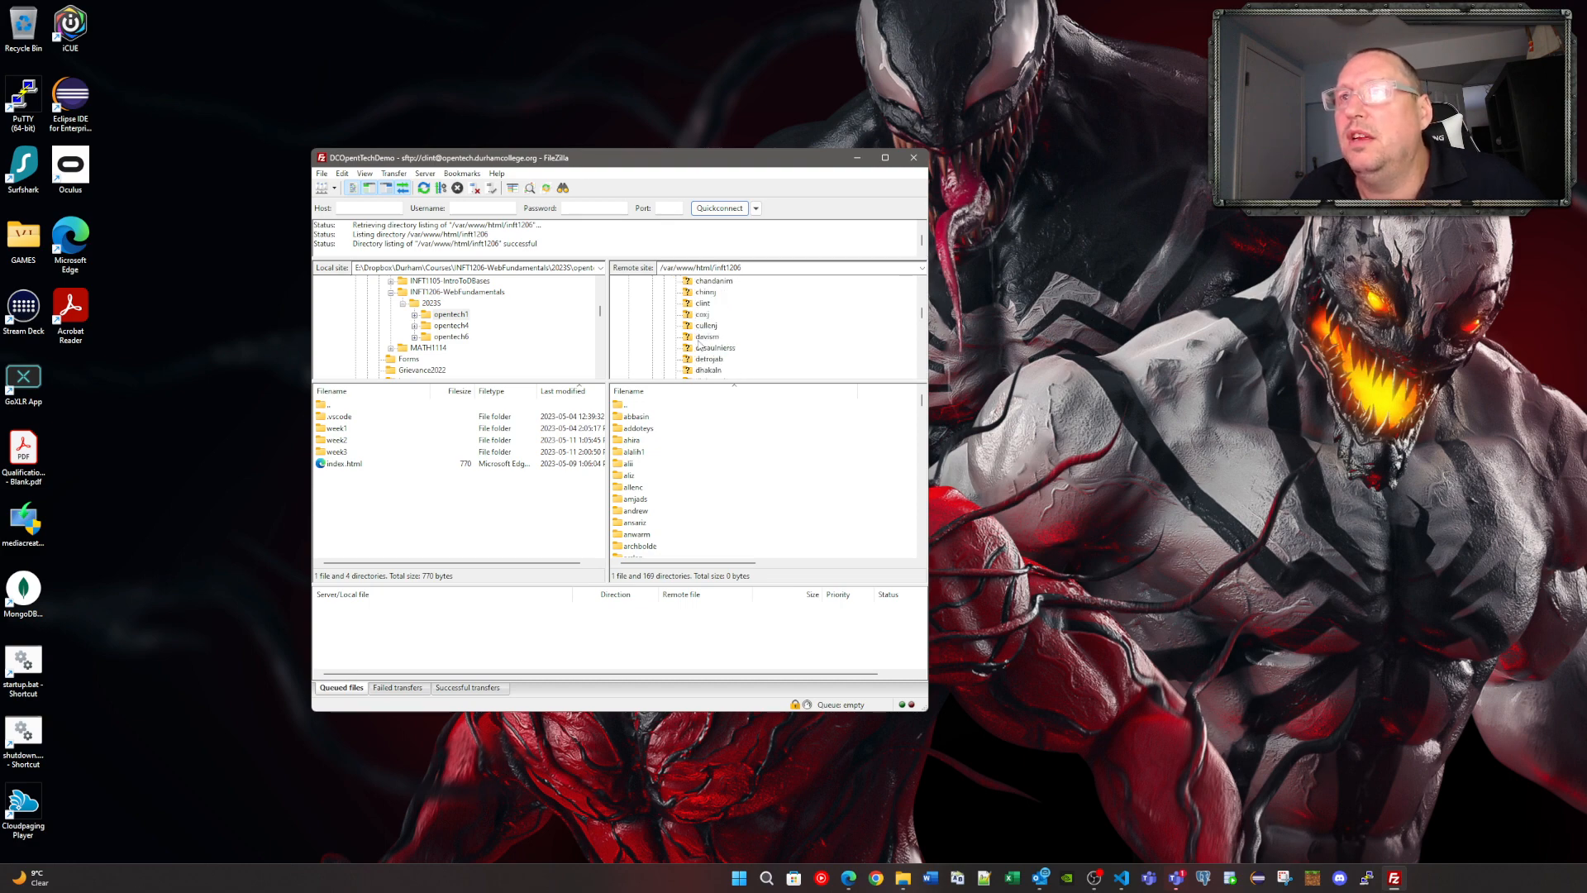
scroll(699, 346, down, 1)
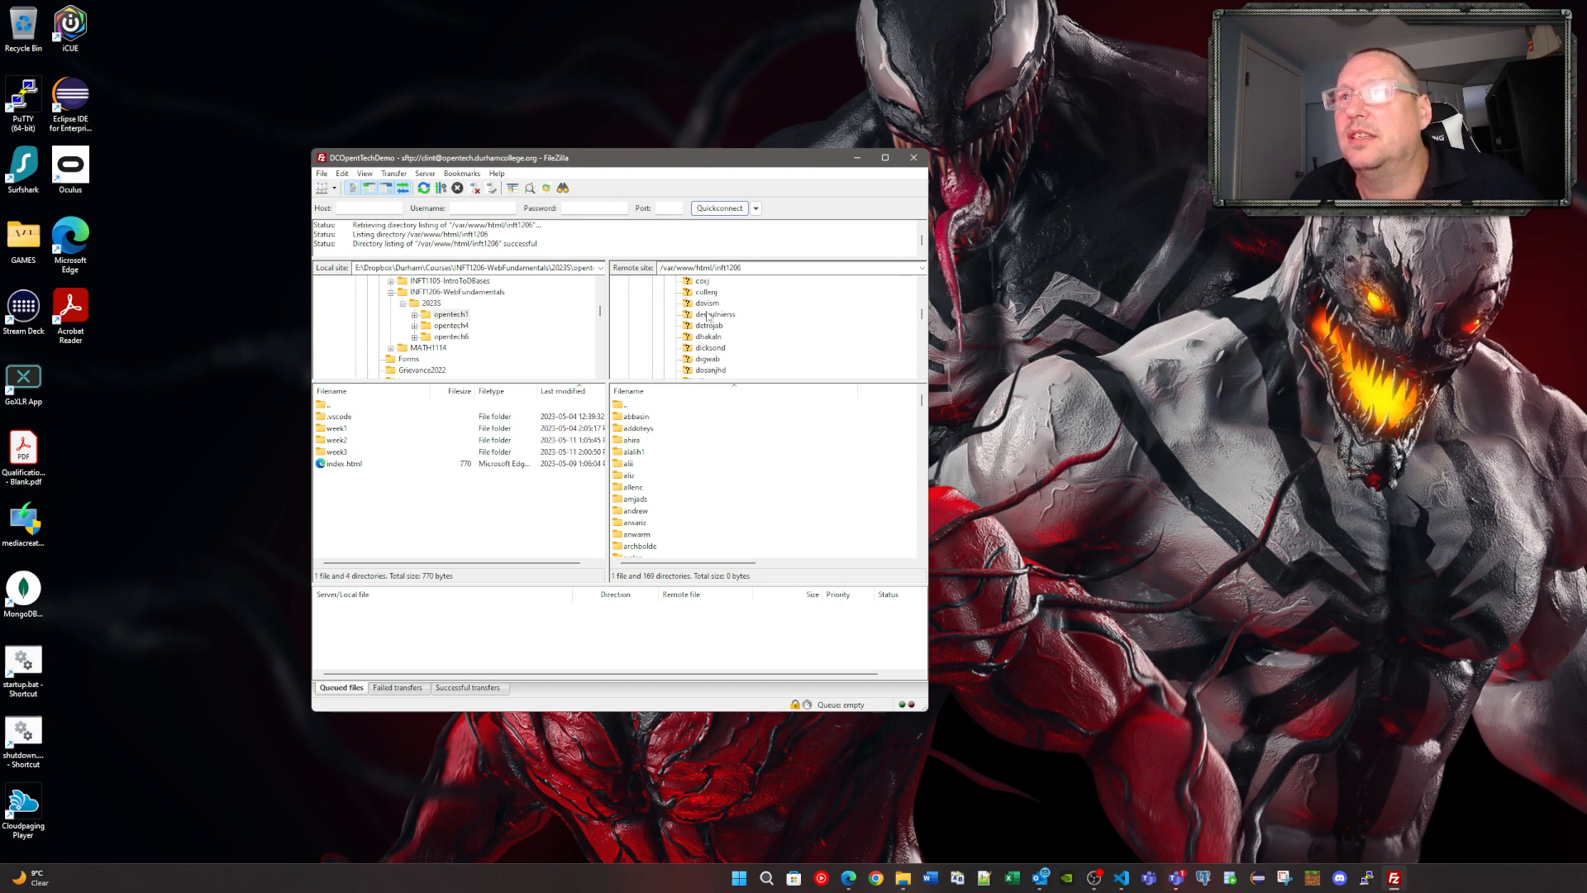
scroll(708, 316, up, 2)
click(701, 337)
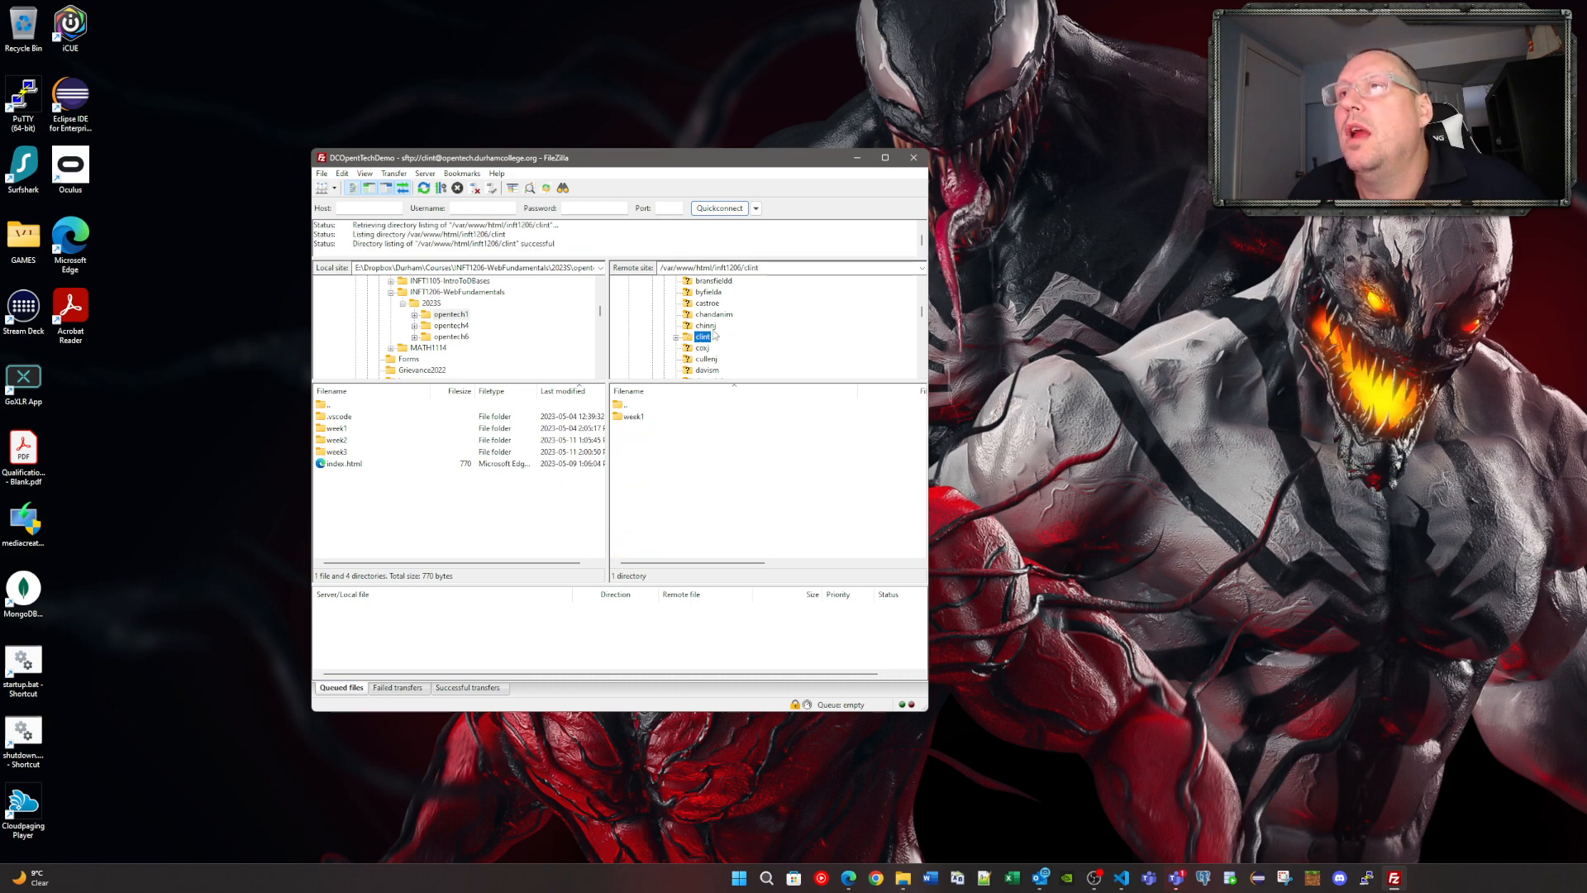
double_click(699, 338)
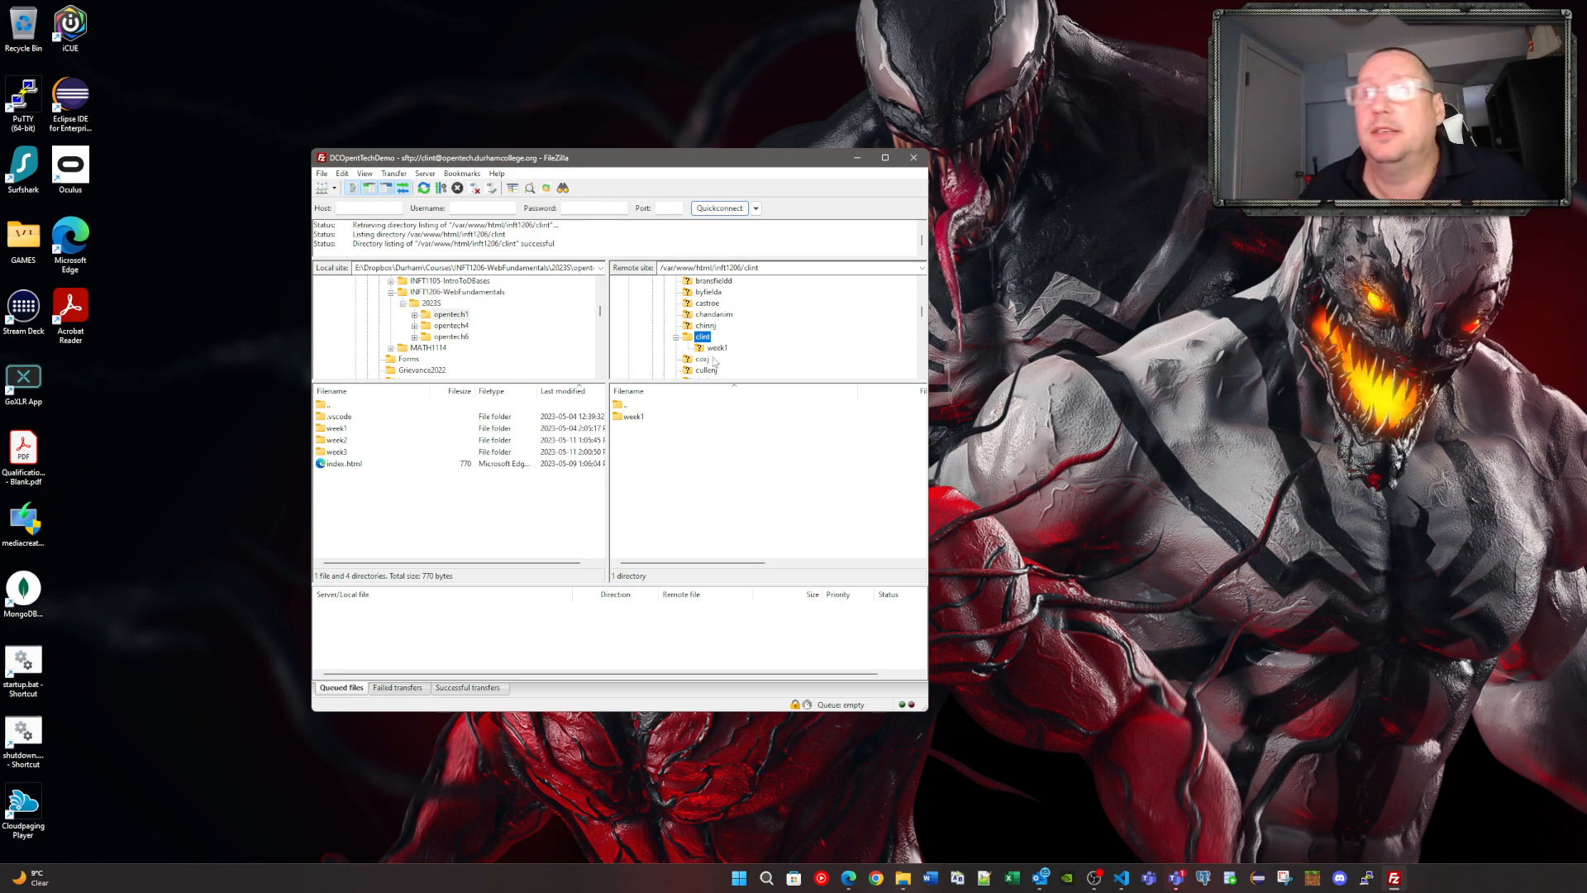
Copy the remote user folder's path, paste it as the DCOpenTechDemo site's default remote directory, and save the site settings
click(776, 271)
key(ctrl+c)
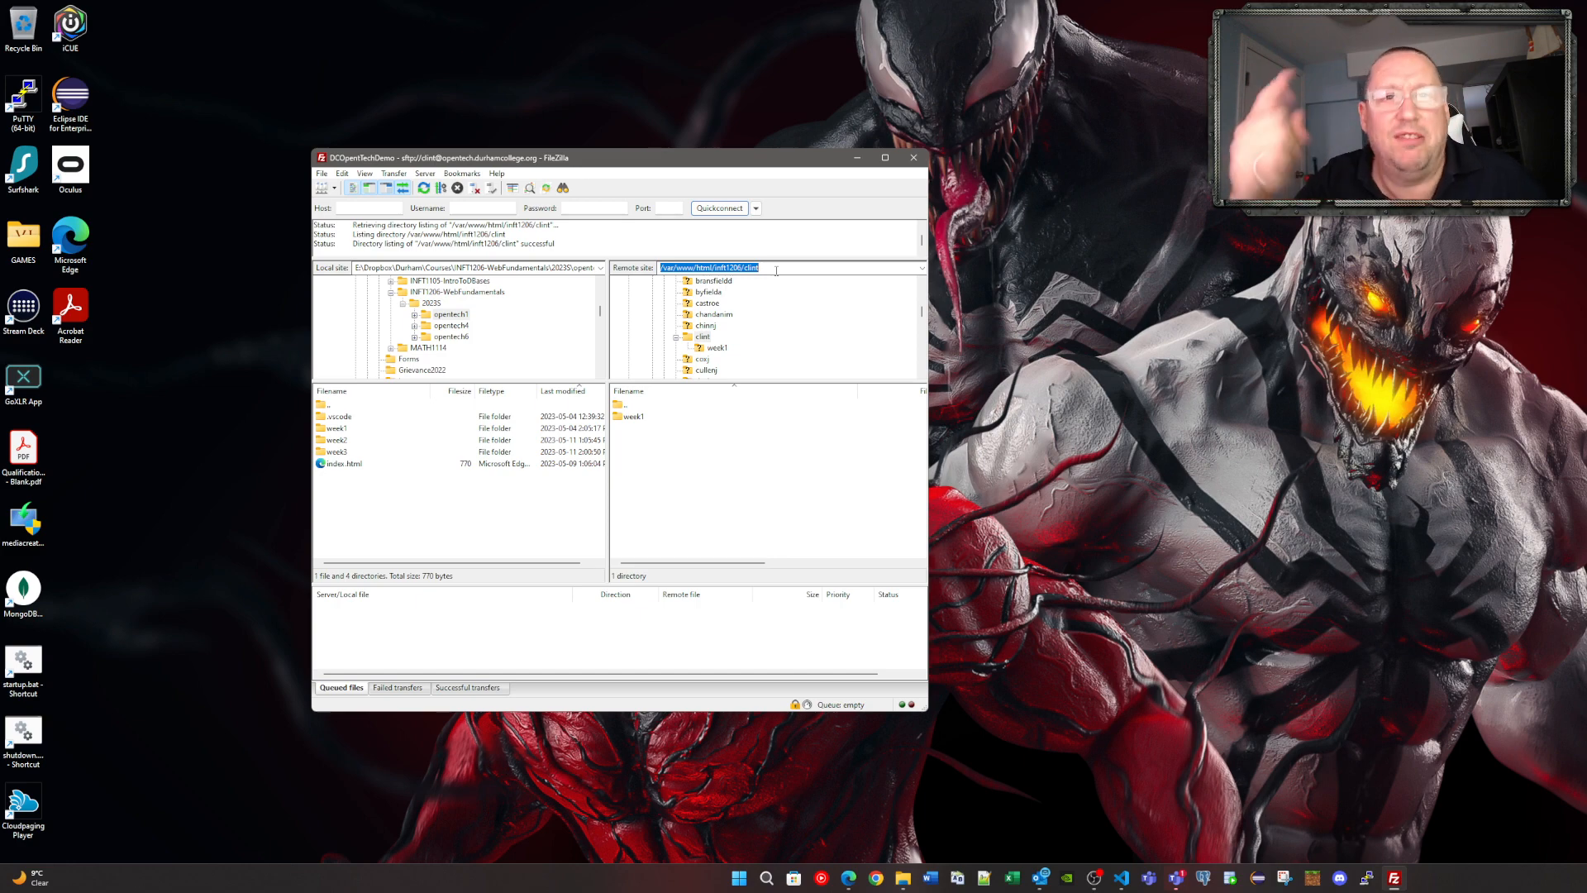
click(324, 189)
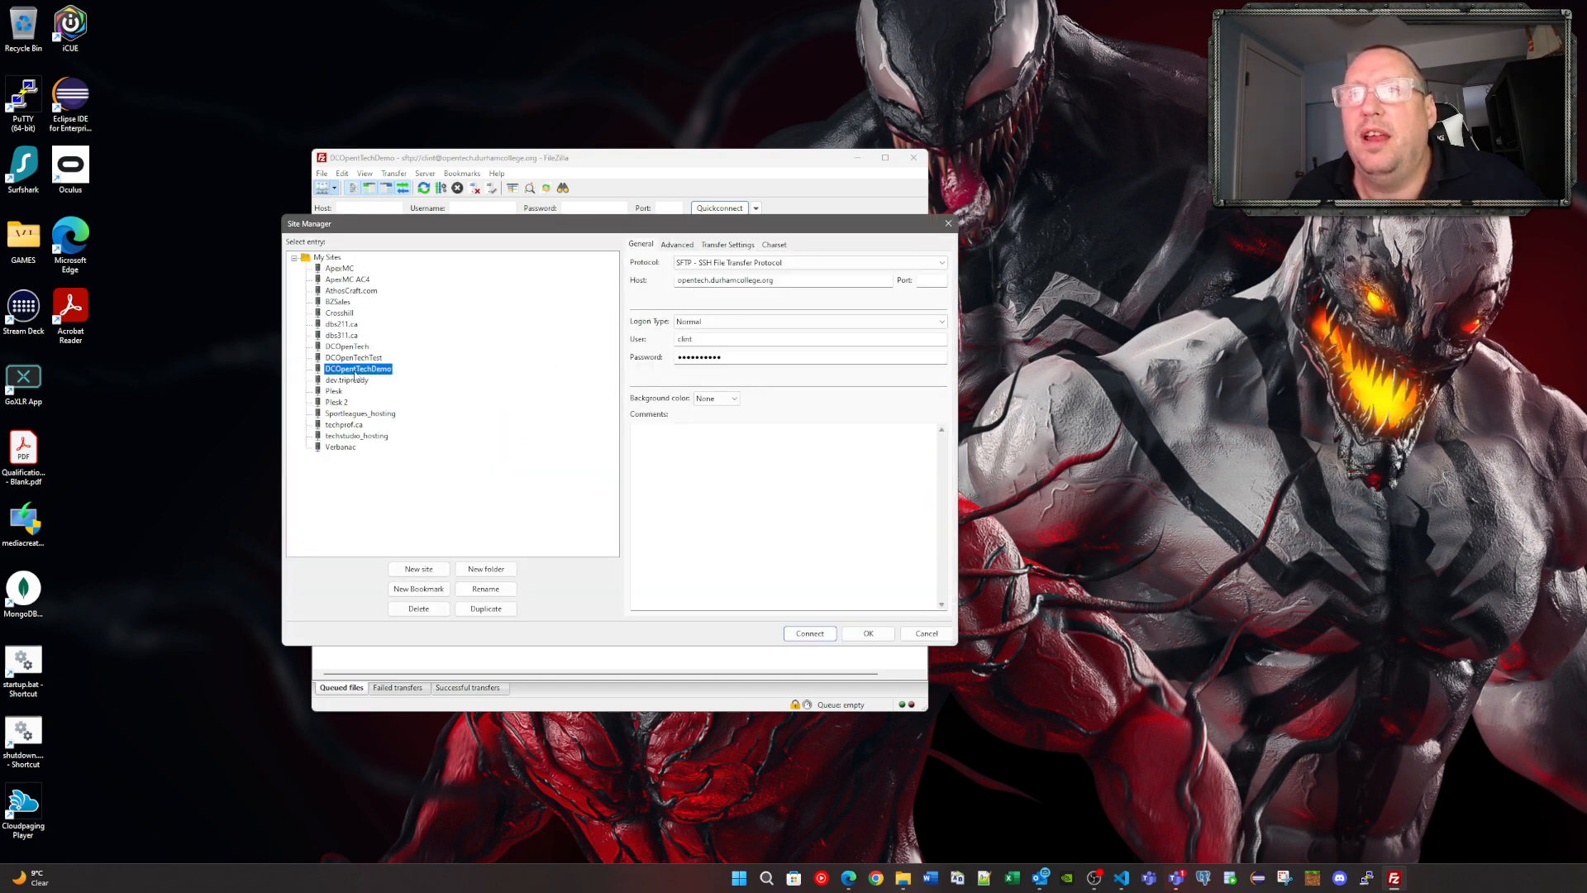
click(678, 245)
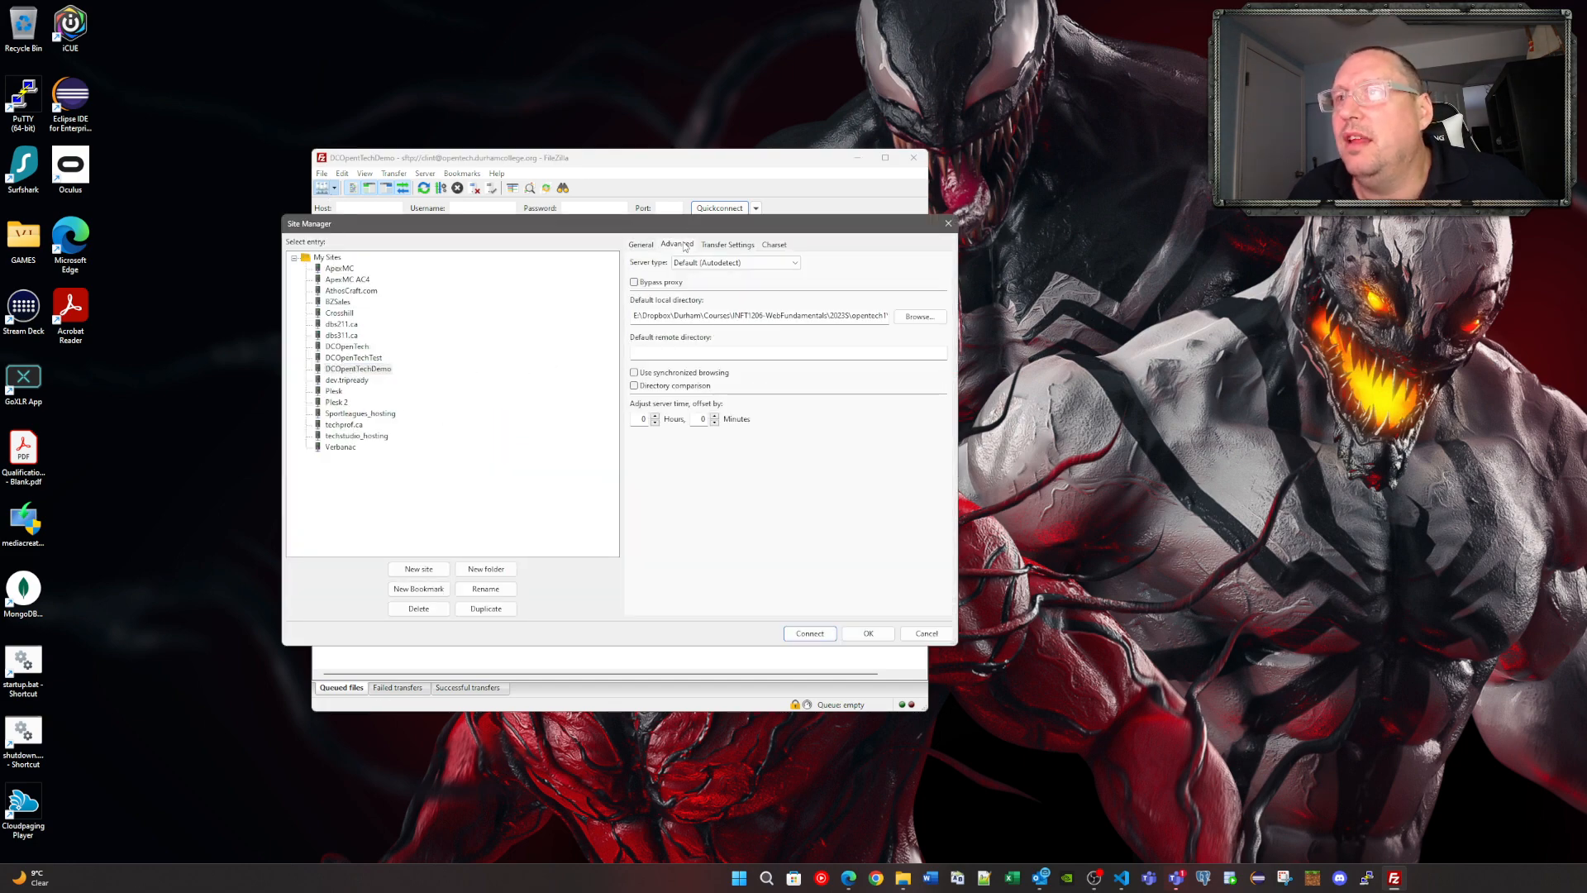
click(666, 354)
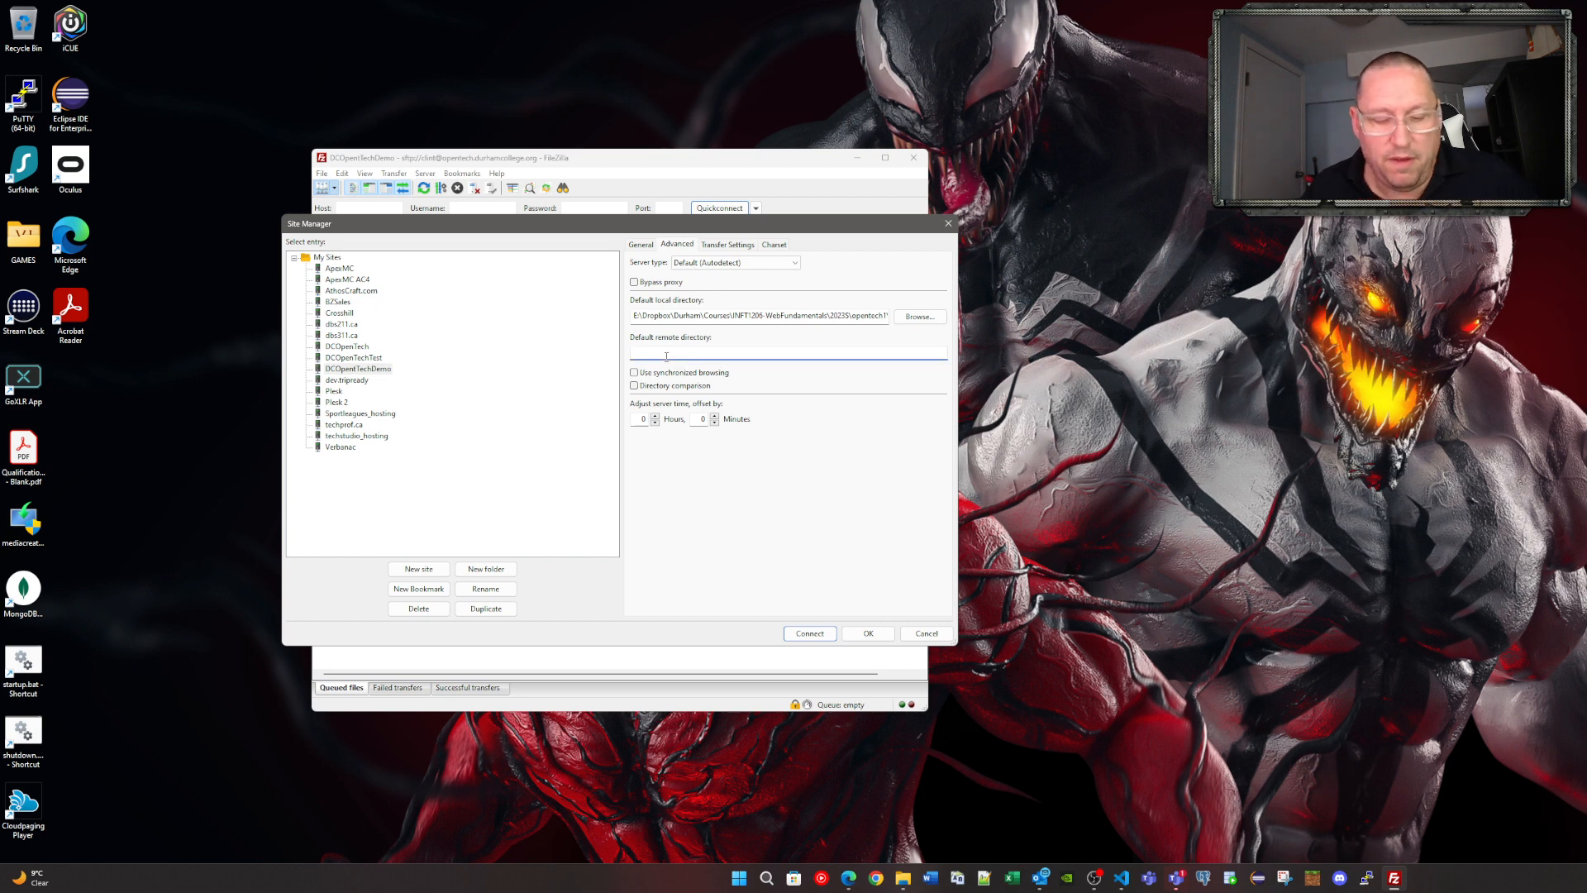
key(ctrl+v)
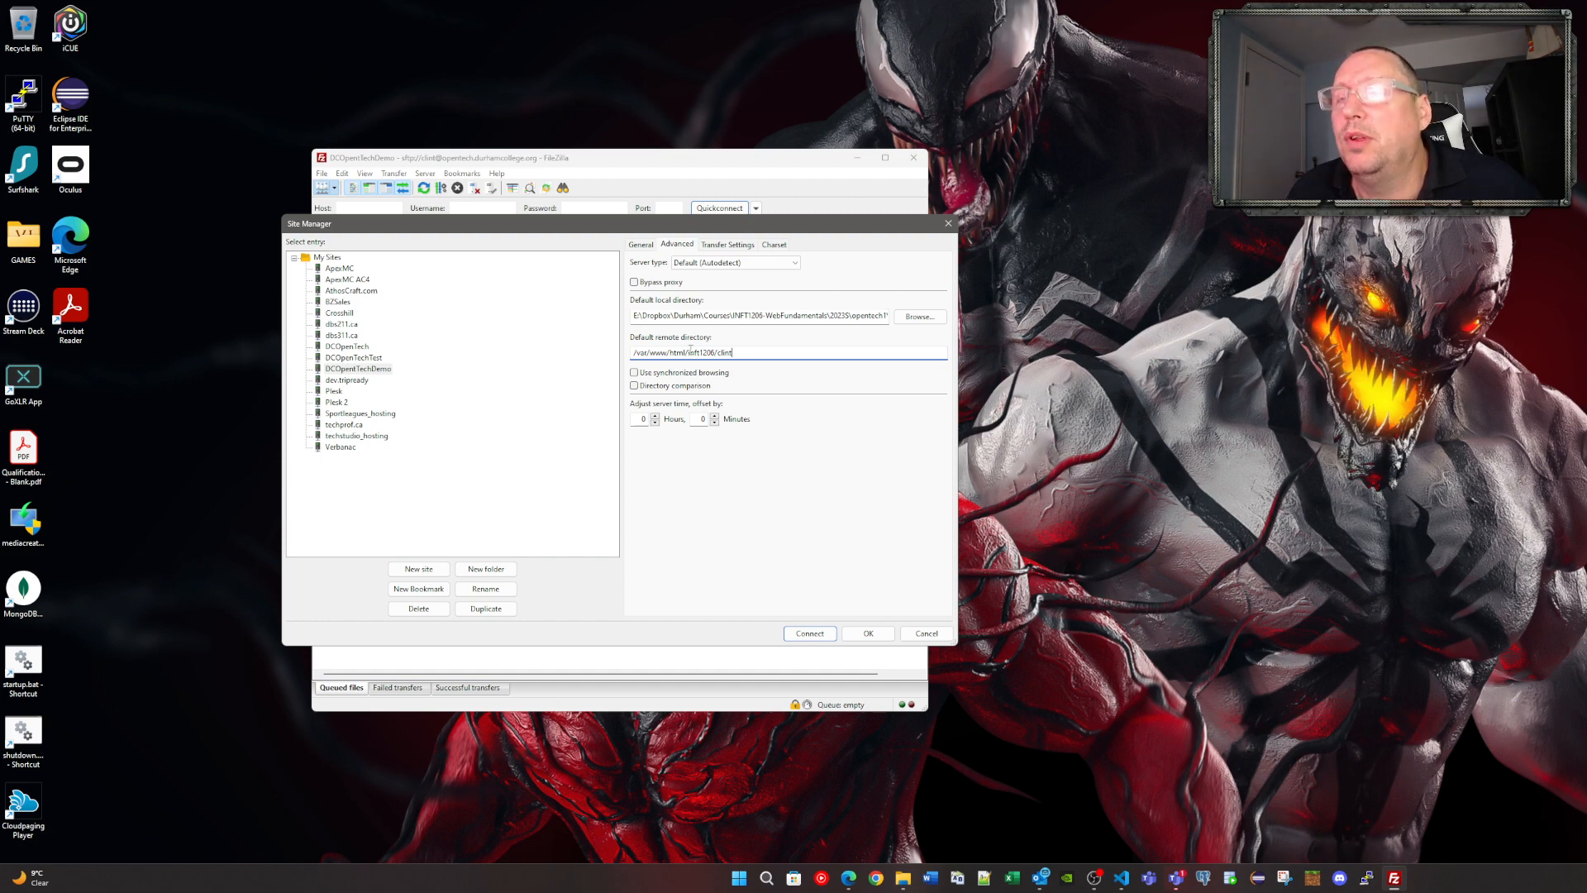
click(868, 633)
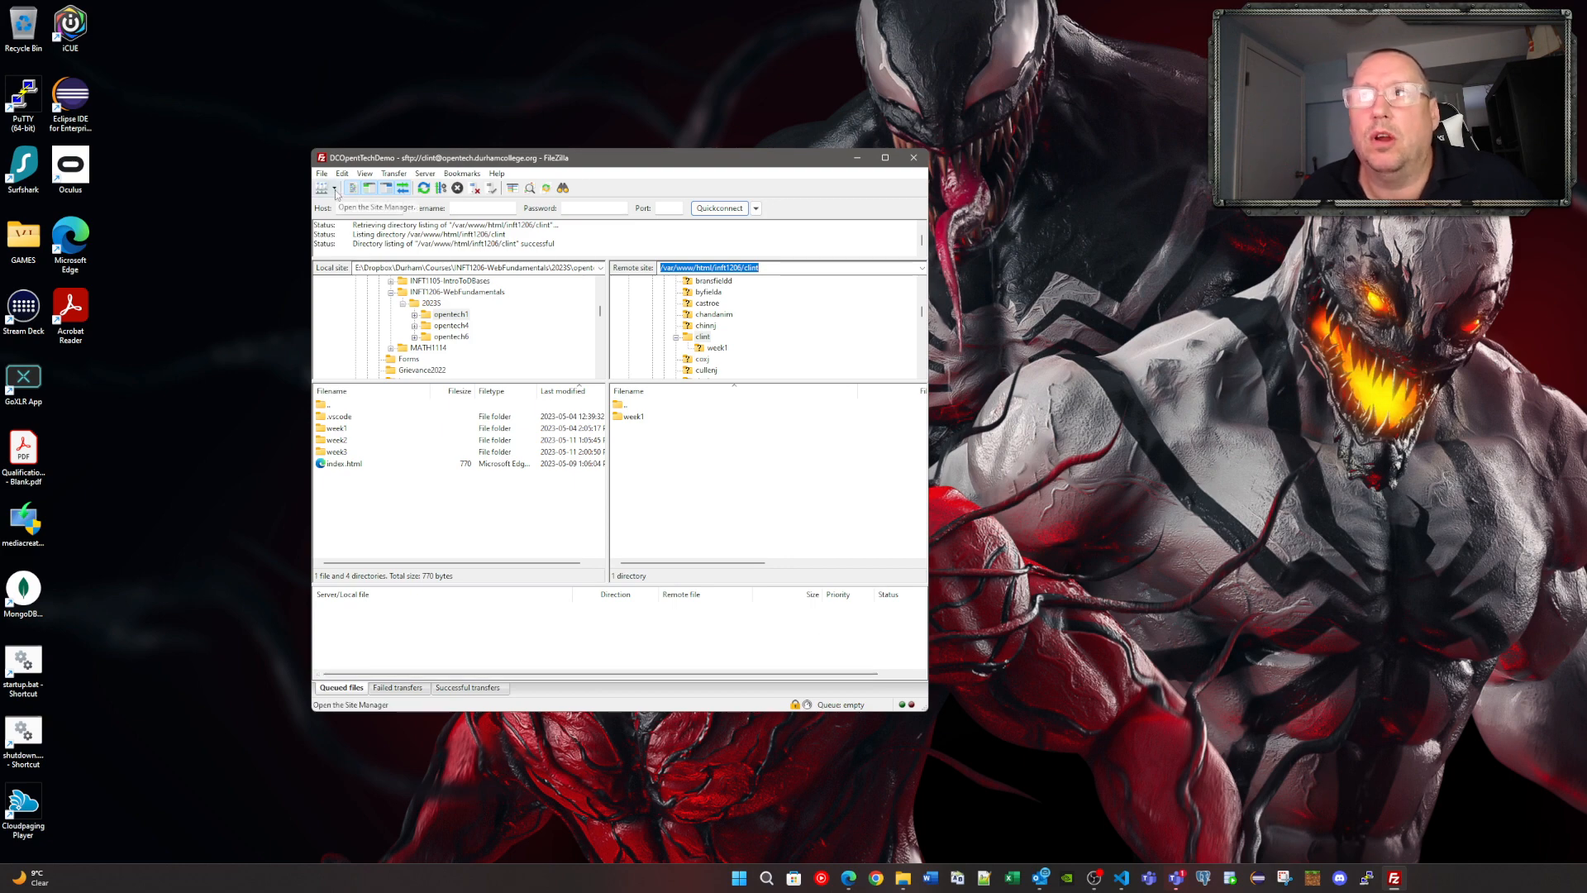
Shorten the remote site path to /var/www and go to that directory
click(775, 269)
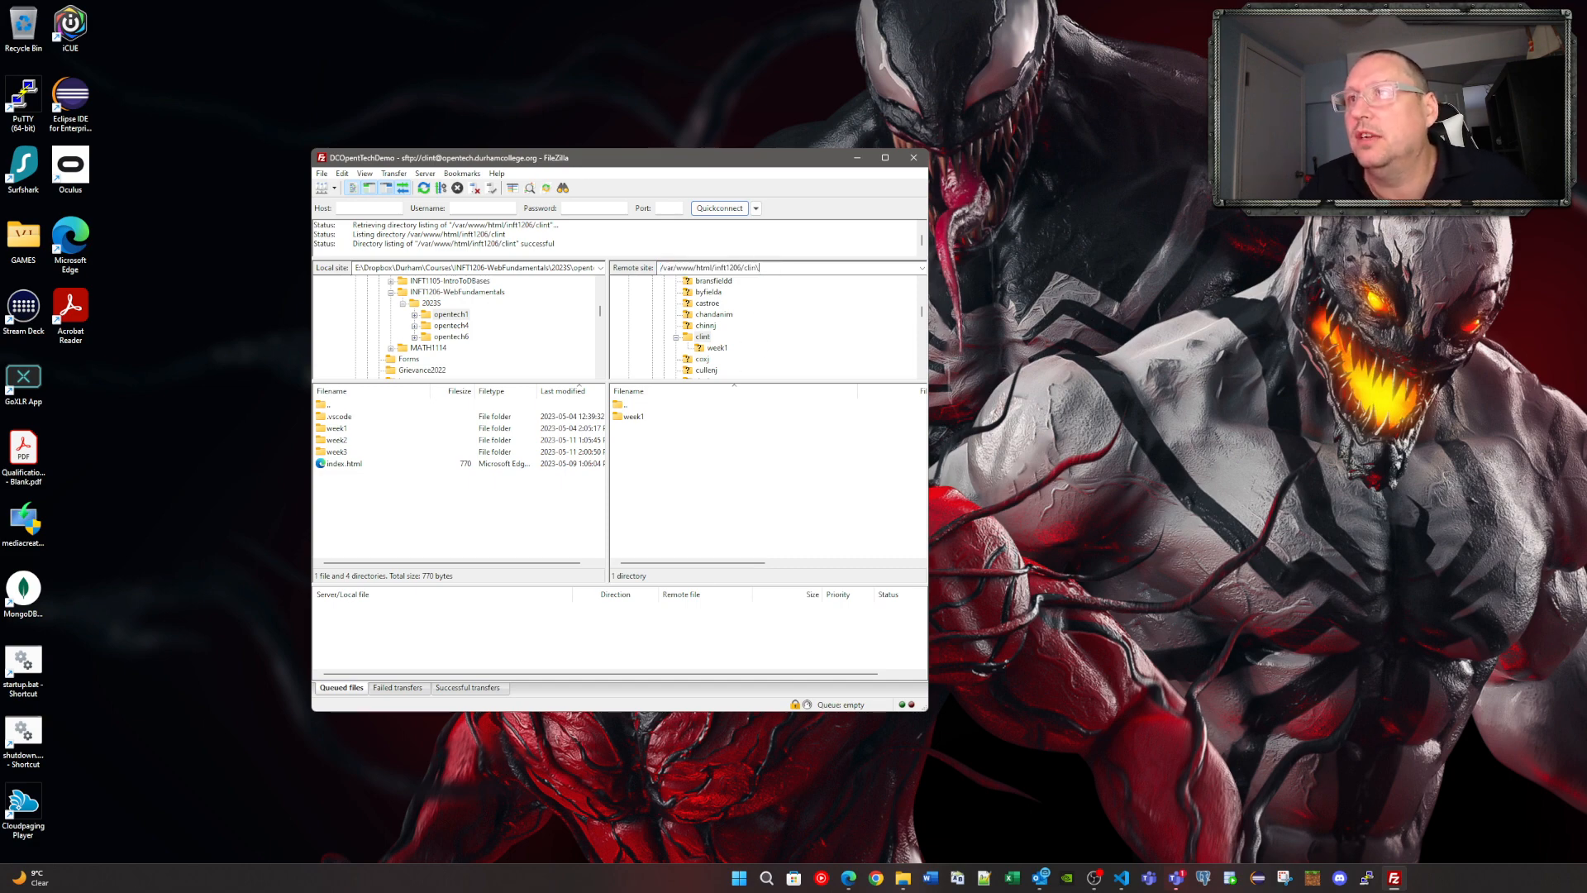
key(BackSpace)
key(BackSpace)
key(BackSpace)
key(BackSpace)
key(BackSpace)
key(BackSpace)
key(BackSpace)
key(BackSpace)
key(BackSpace)
key(BackSpace)
key(BackSpace)
key(BackSpace)
key(BackSpace)
key(BackSpace)
key(BackSpace)
key(BackSpace)
key(BackSpace)
key(BackSpace)
key(BackSpace)
key(BackSpace)
key(Return)
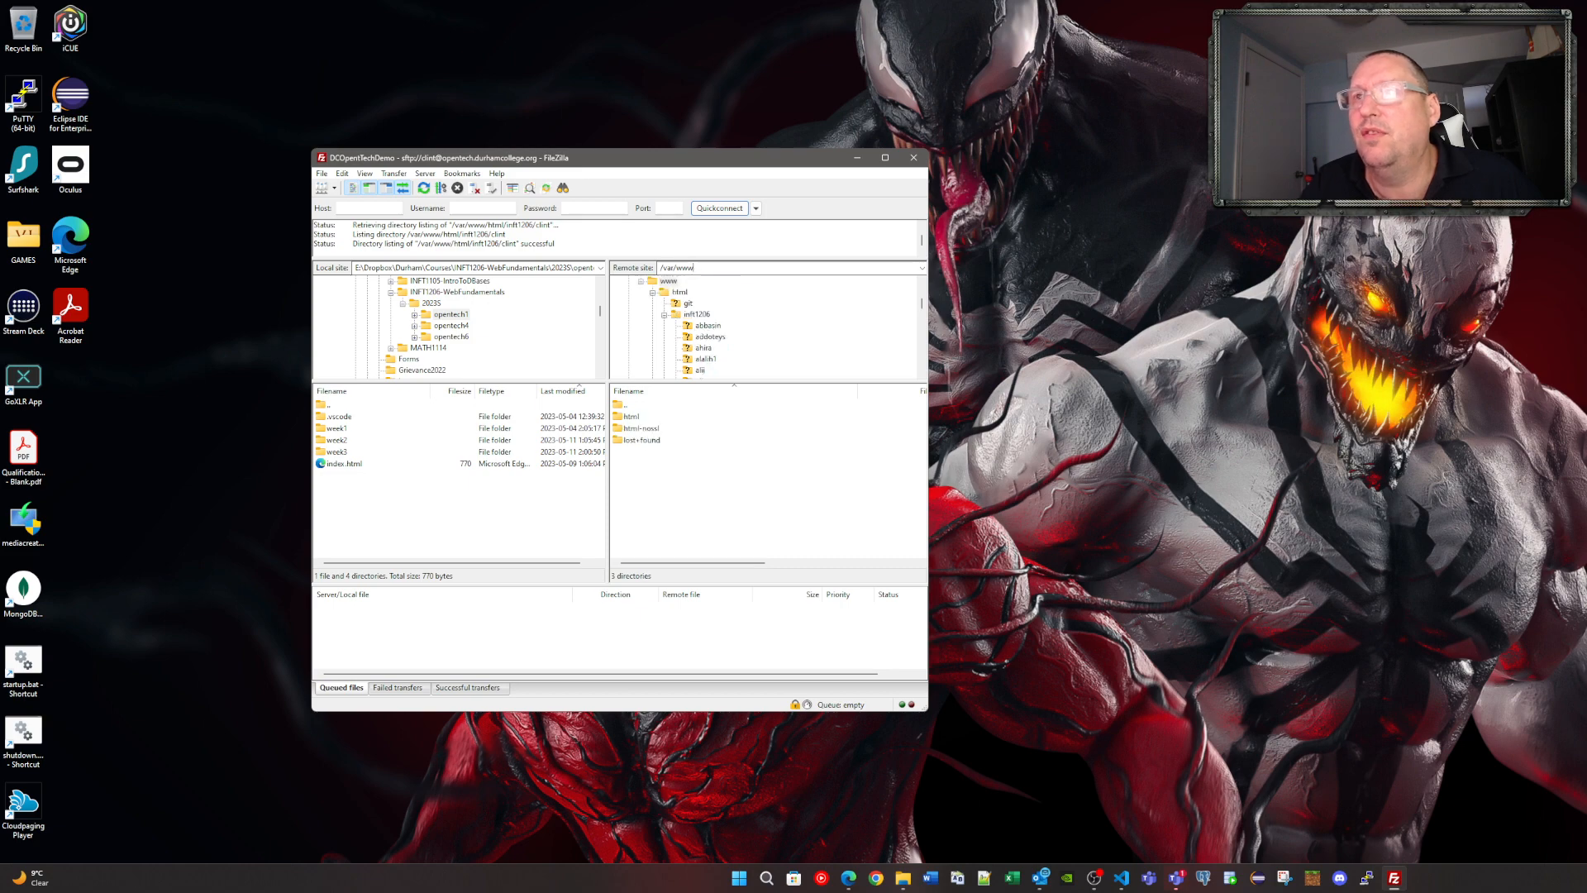
Switch the local site to the E:\Dropbox\Durham\ directory
click(423, 269)
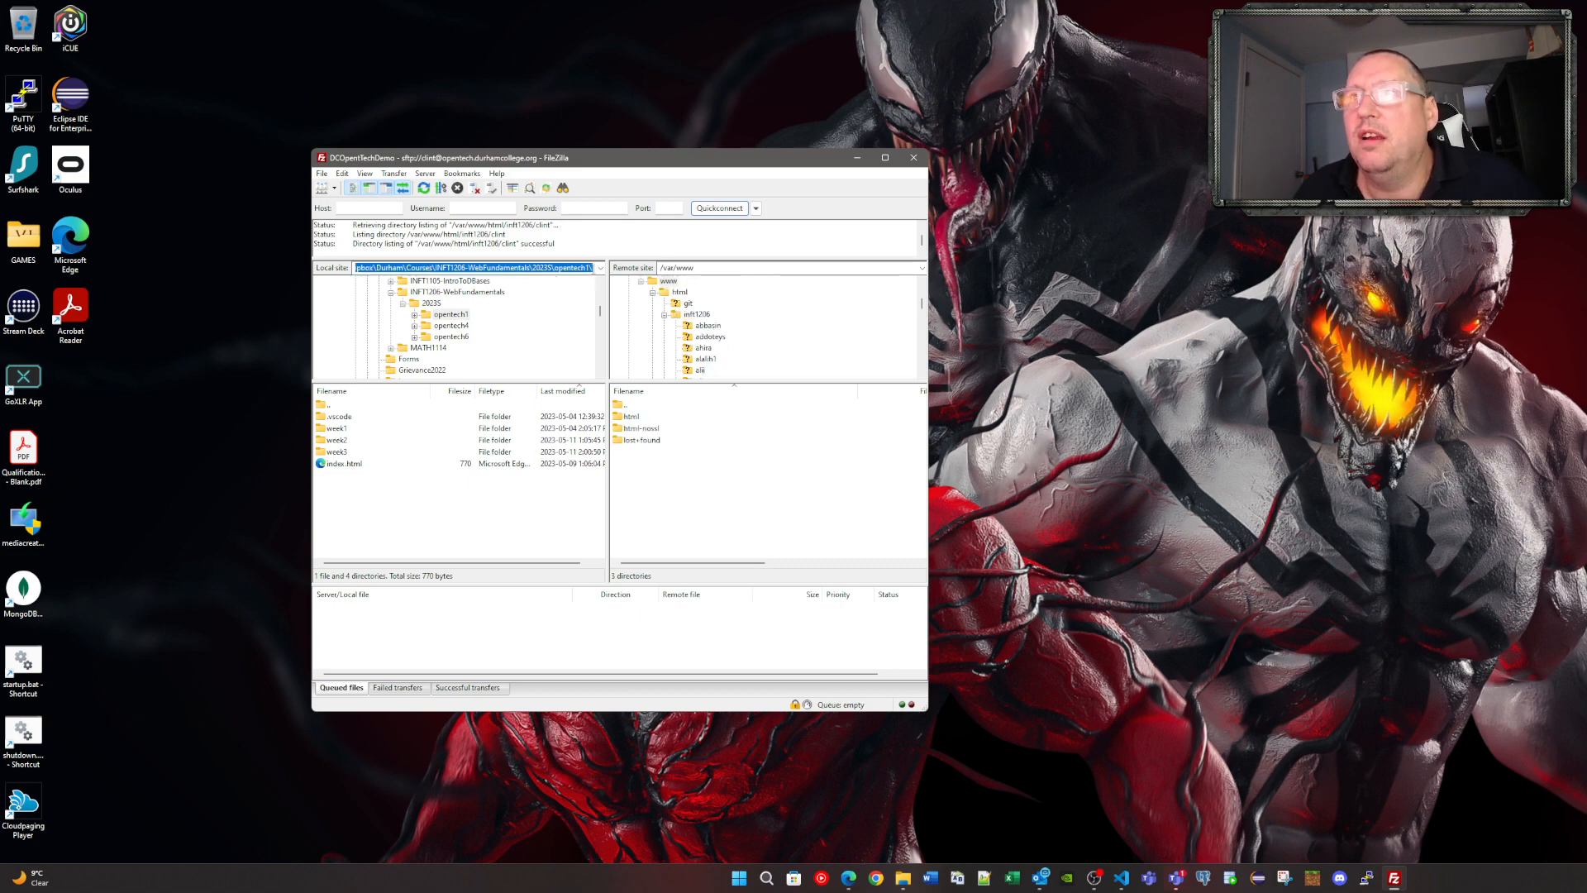
click(600, 268)
click(529, 291)
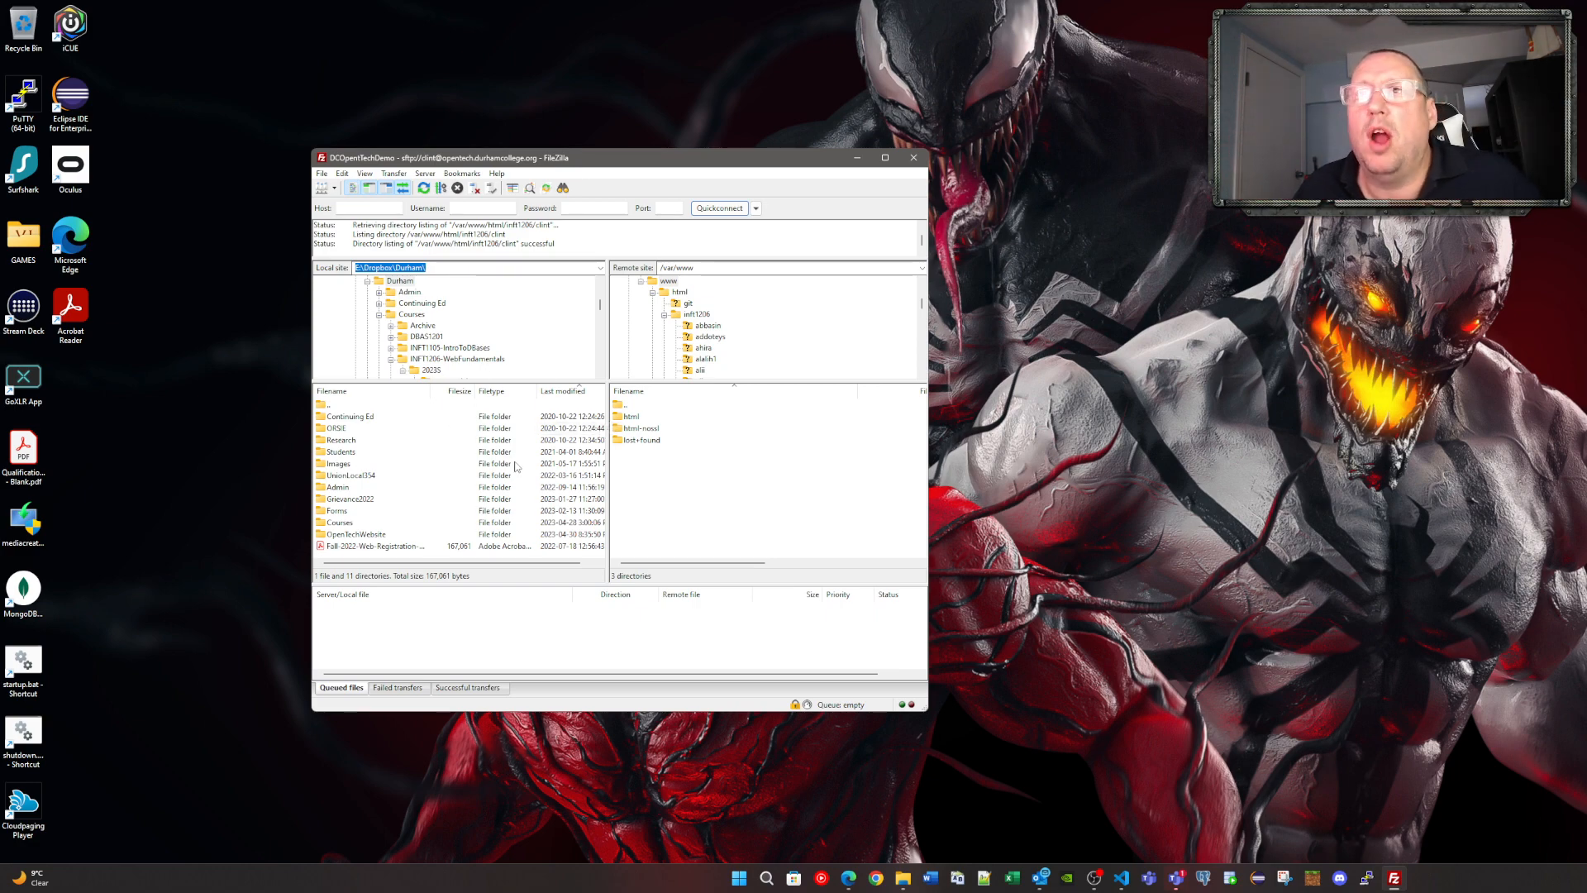
Reconnect to the saved DCOpenTechDemo site, aborting the previous connection and connecting in the current tab
click(334, 188)
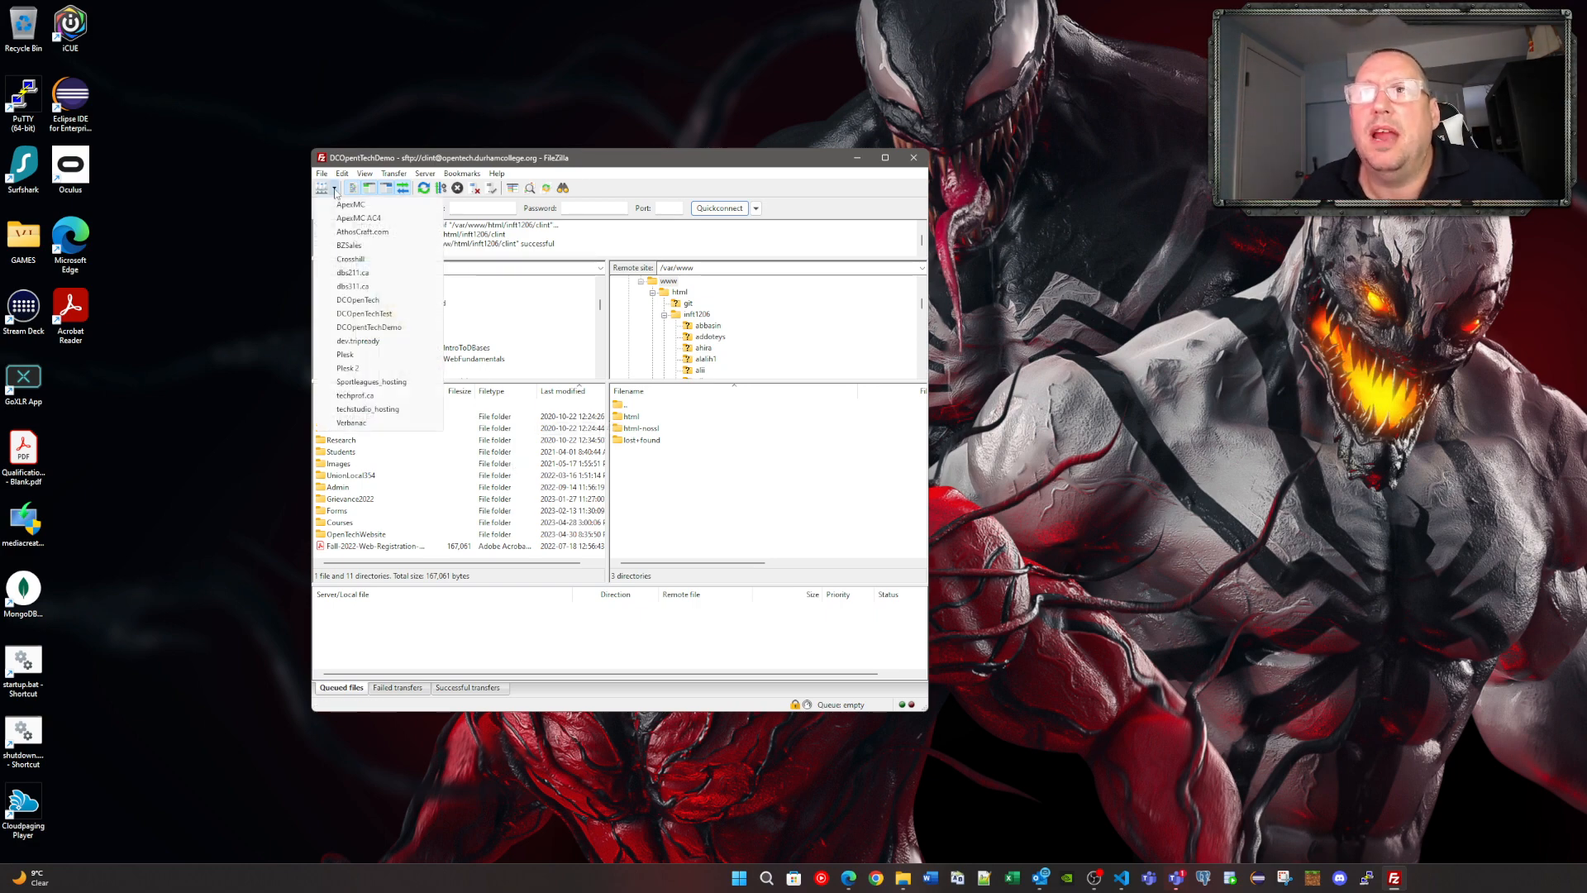
click(369, 328)
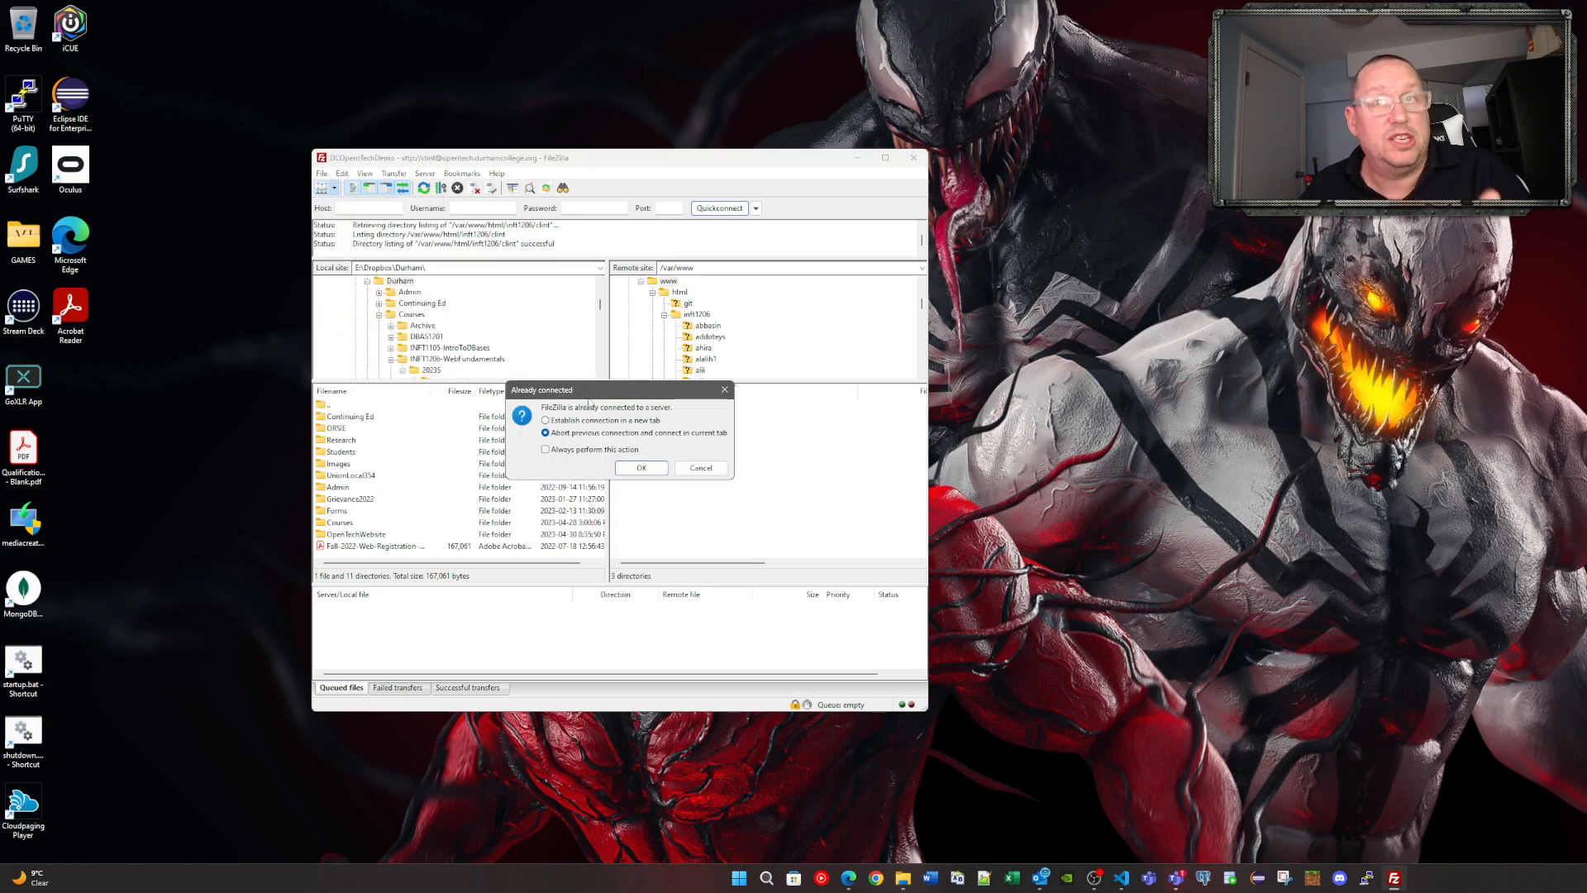
click(642, 468)
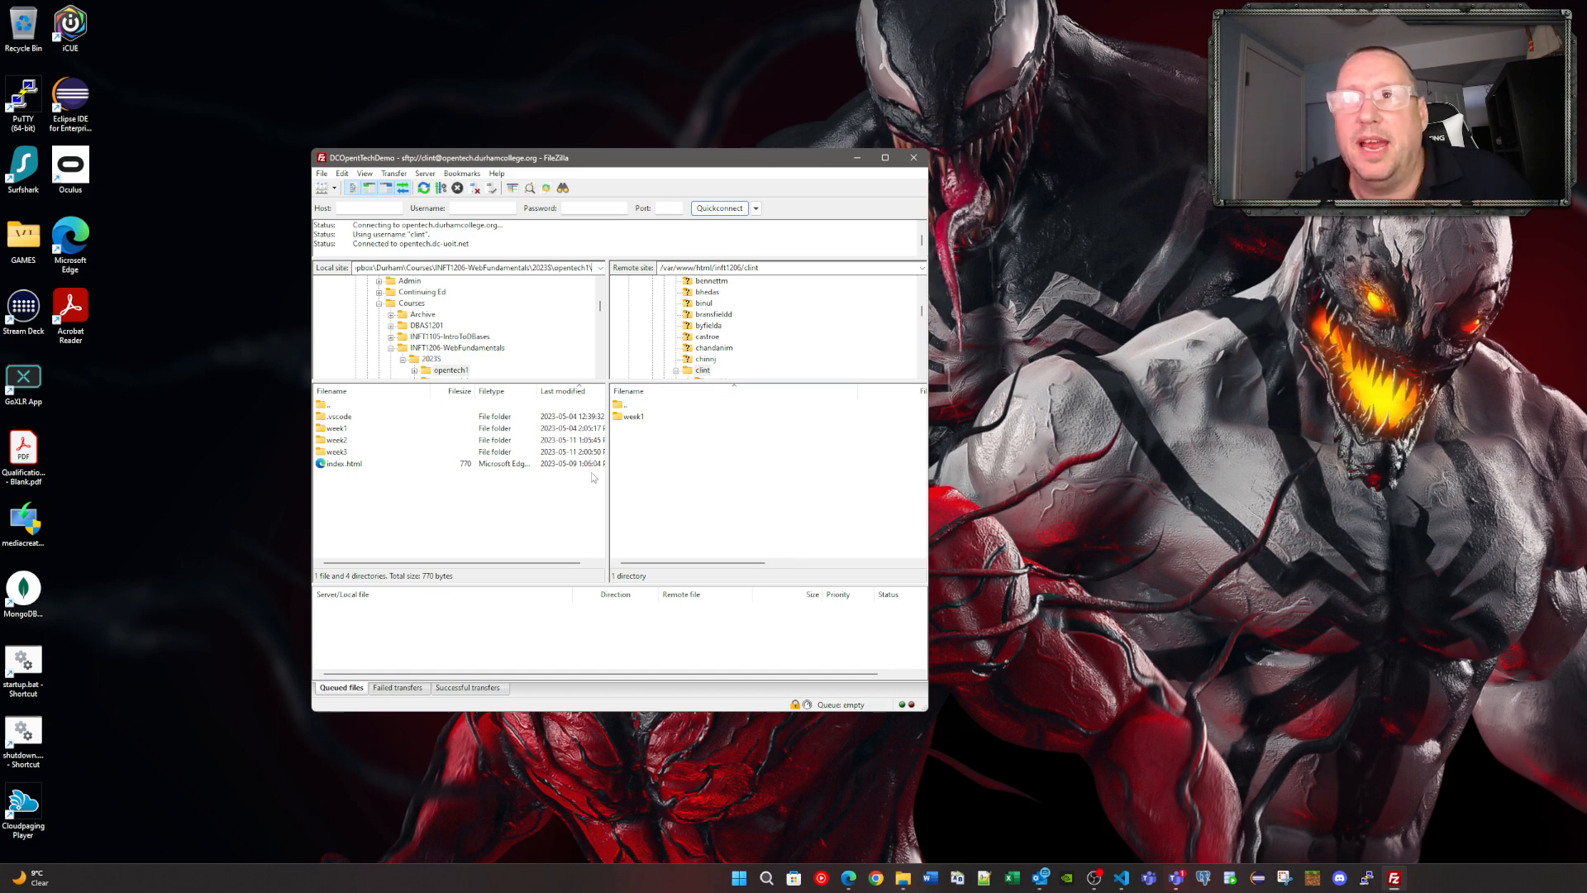
Upload the week1, week2 and week3 folders and index.html to the remote user folder, overwriting the existing week1 index.html
drag(343, 495, 340, 432)
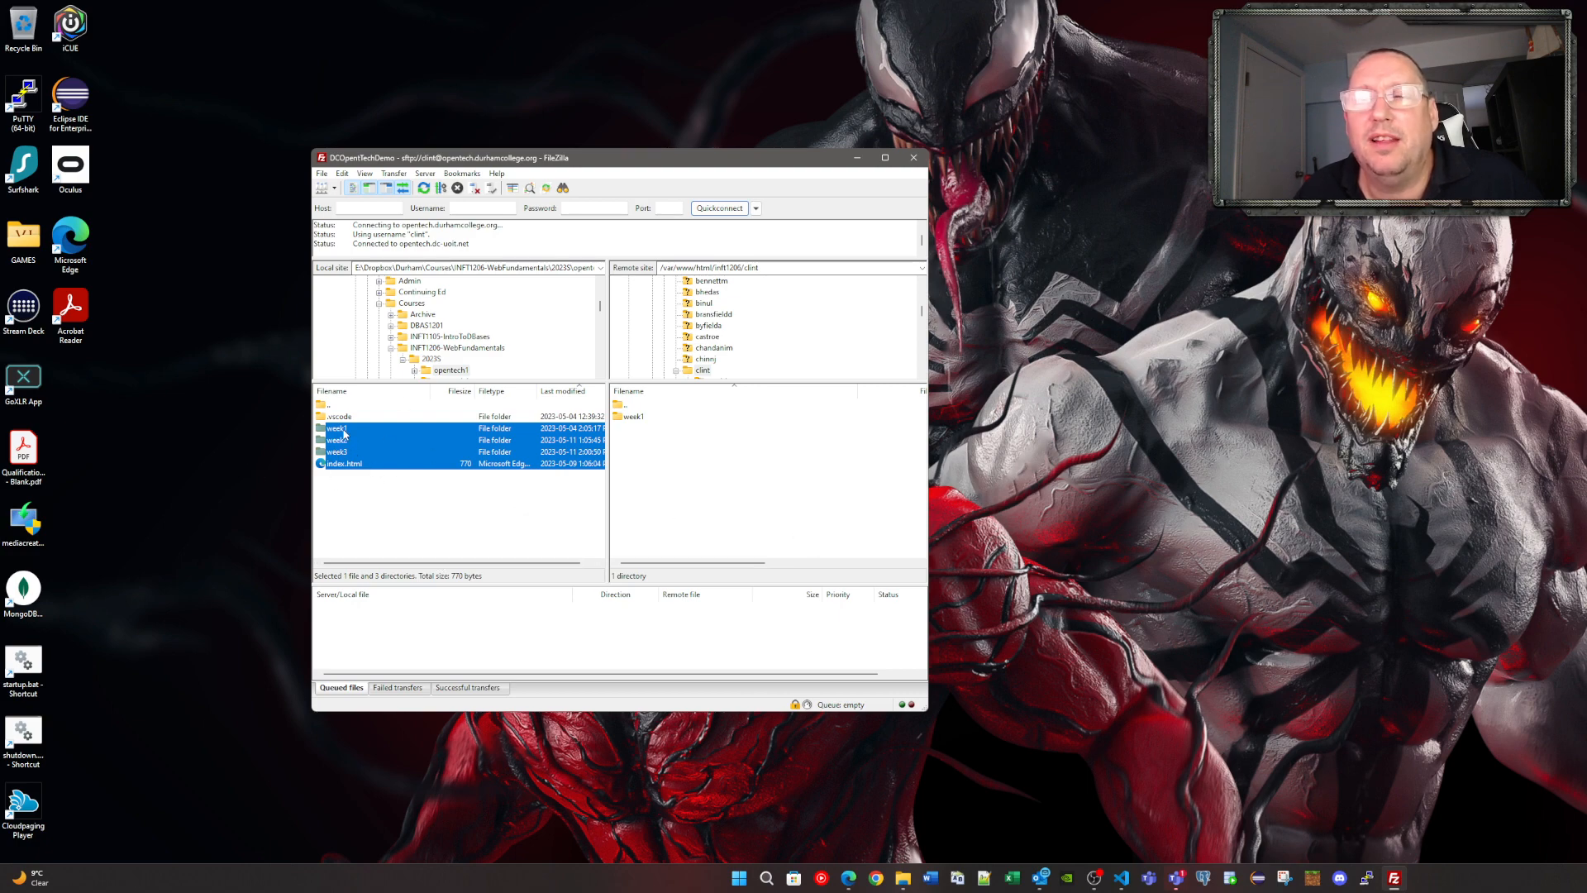
drag(344, 434, 734, 485)
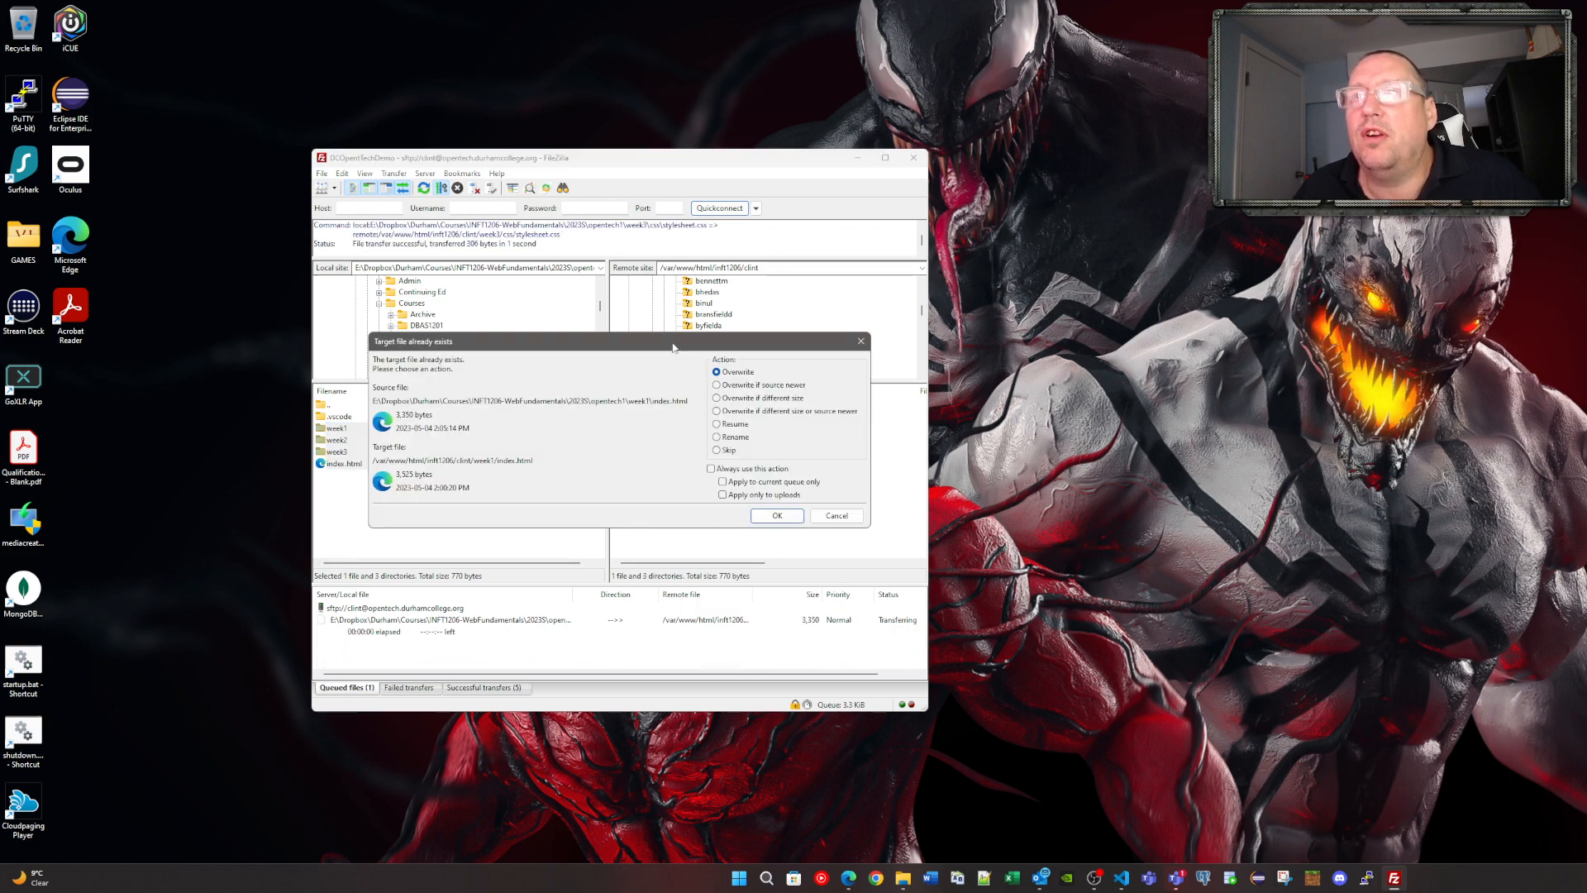
mouse_move(673, 347)
mouse_down()
mouse_move(674, 520)
mouse_move(627, 475)
mouse_move(681, 489)
mouse_move(661, 352)
mouse_move(658, 364)
mouse_up()
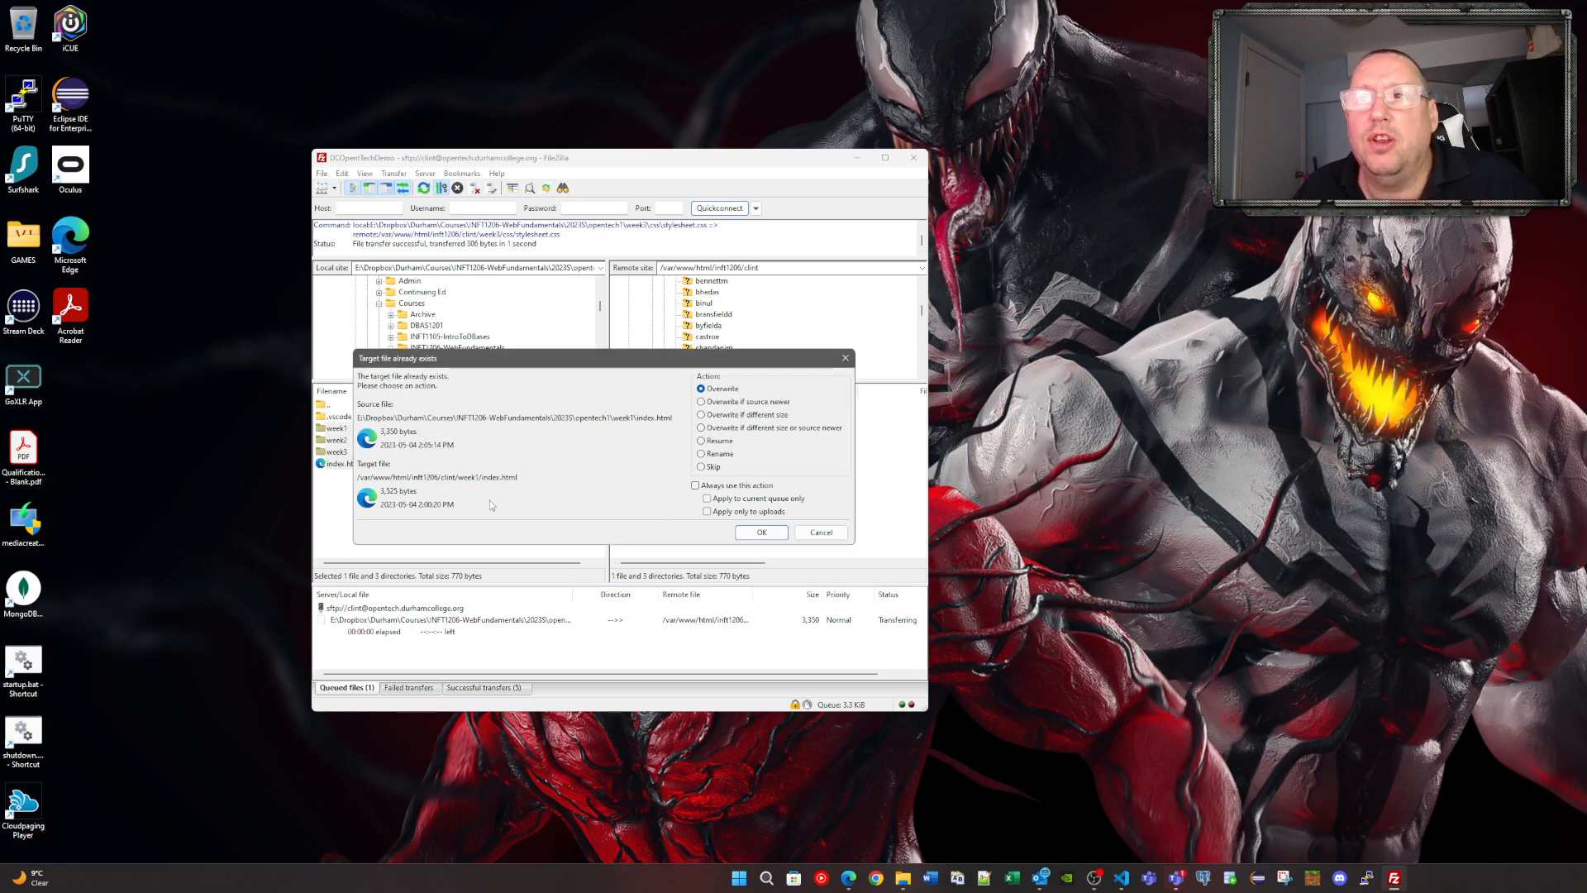
click(758, 533)
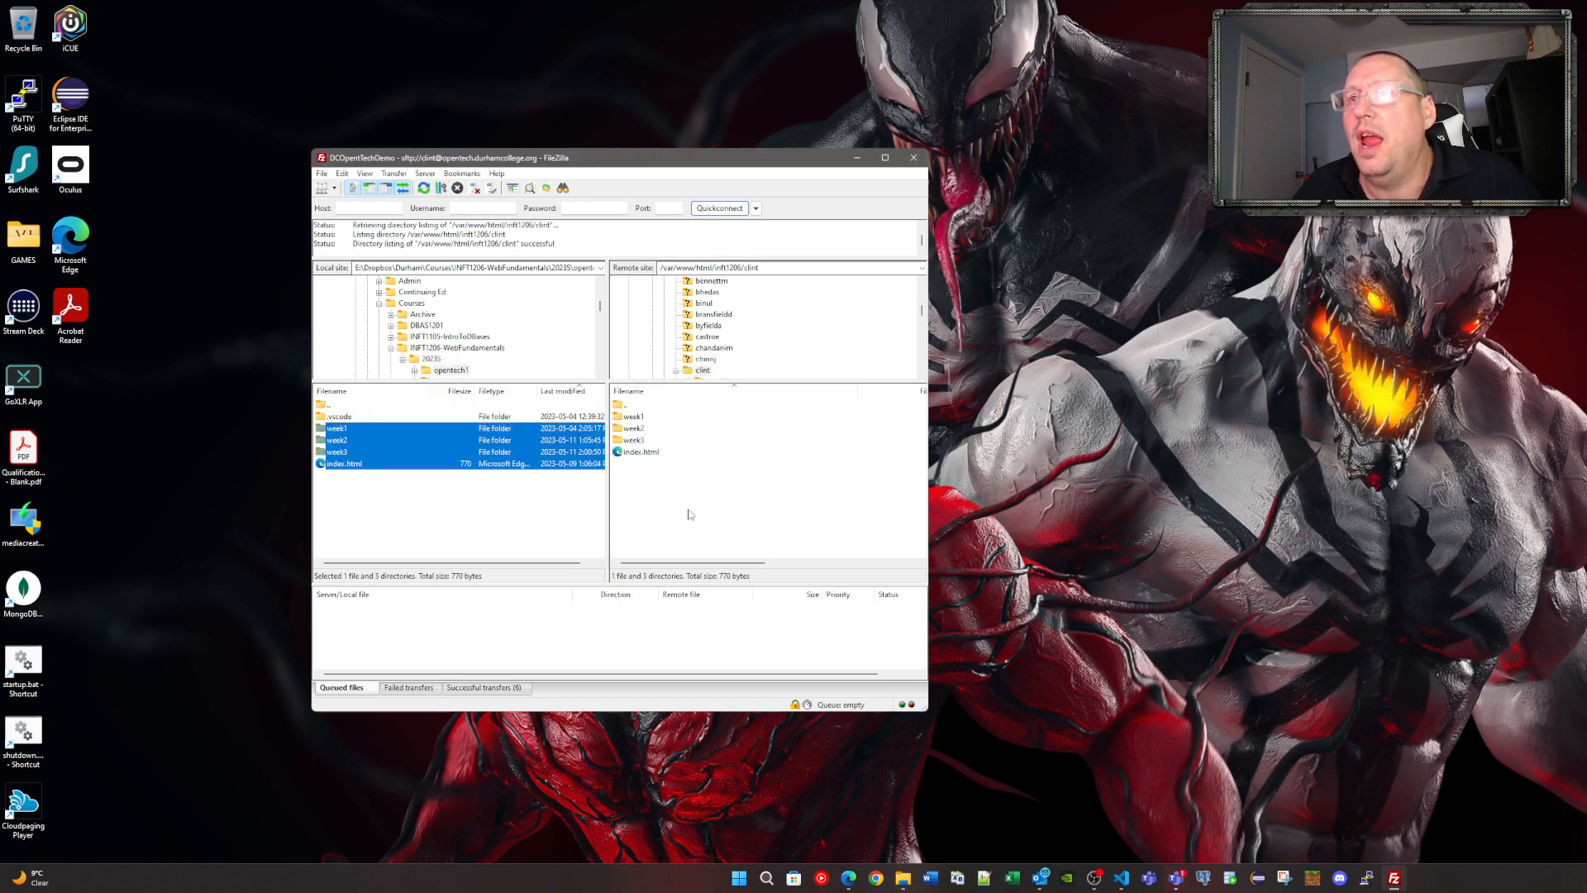
click(663, 503)
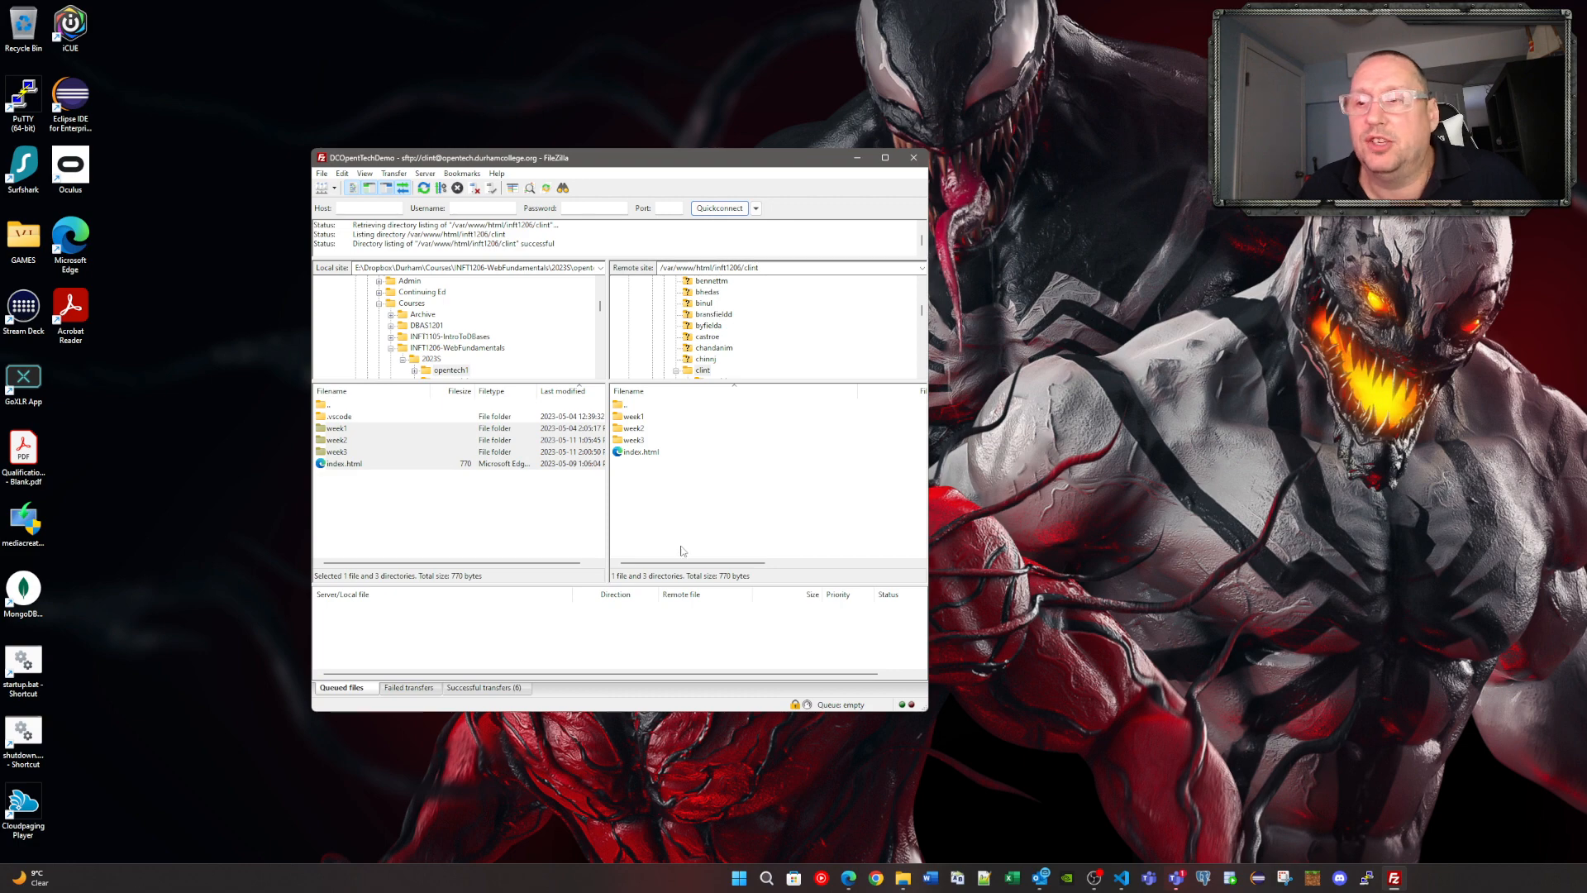
Switch to the Edge browser and open the account's own user folder under opentech.durhamcollege.org/inft1206
click(848, 878)
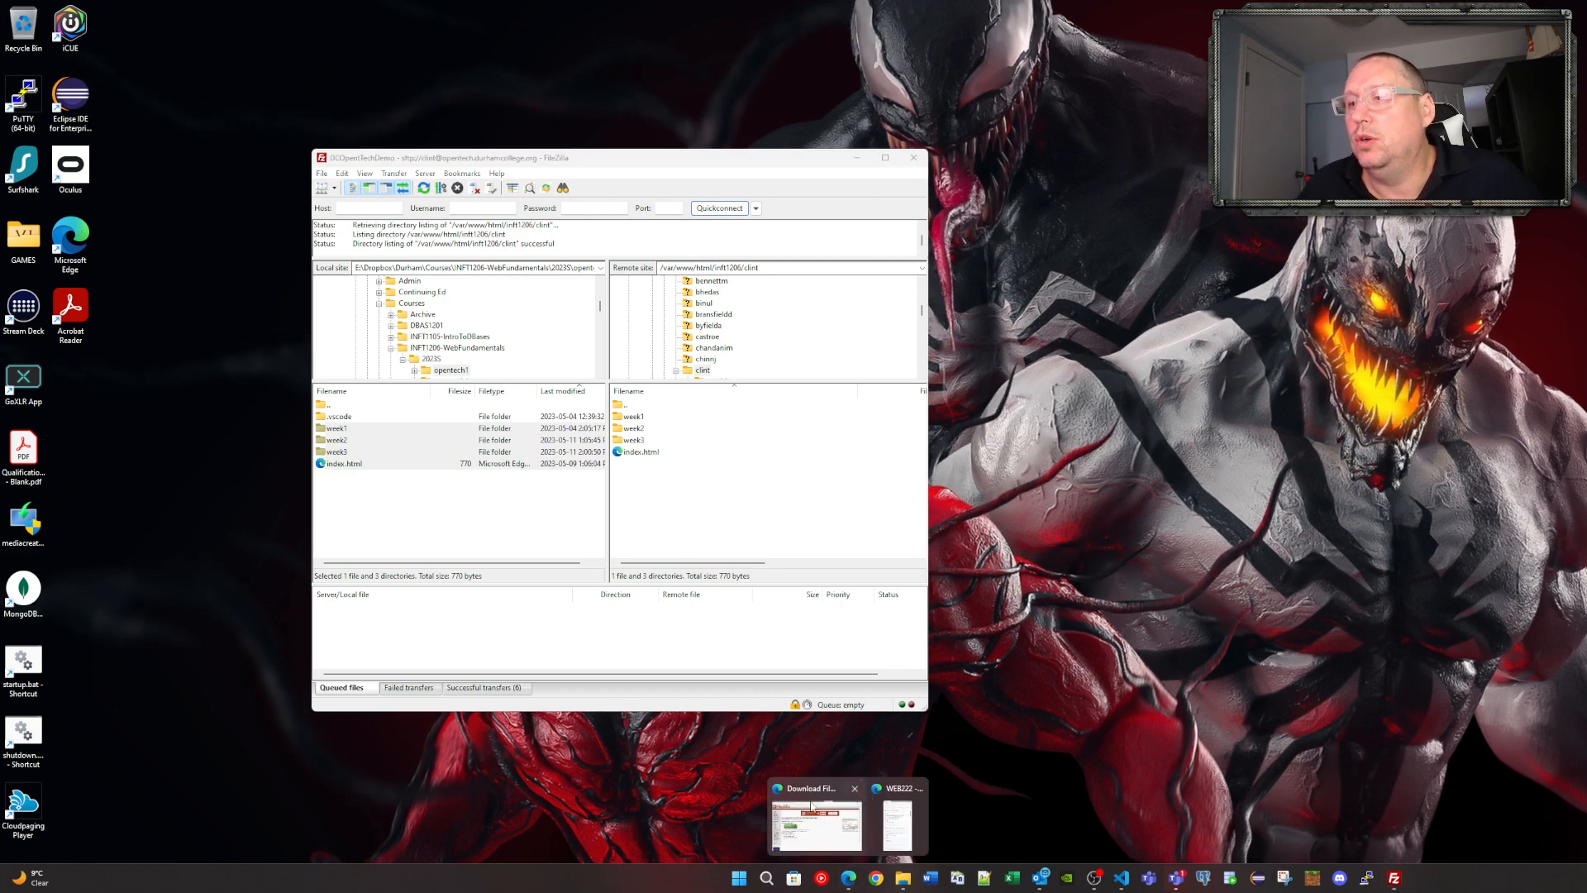
click(813, 808)
click(537, 33)
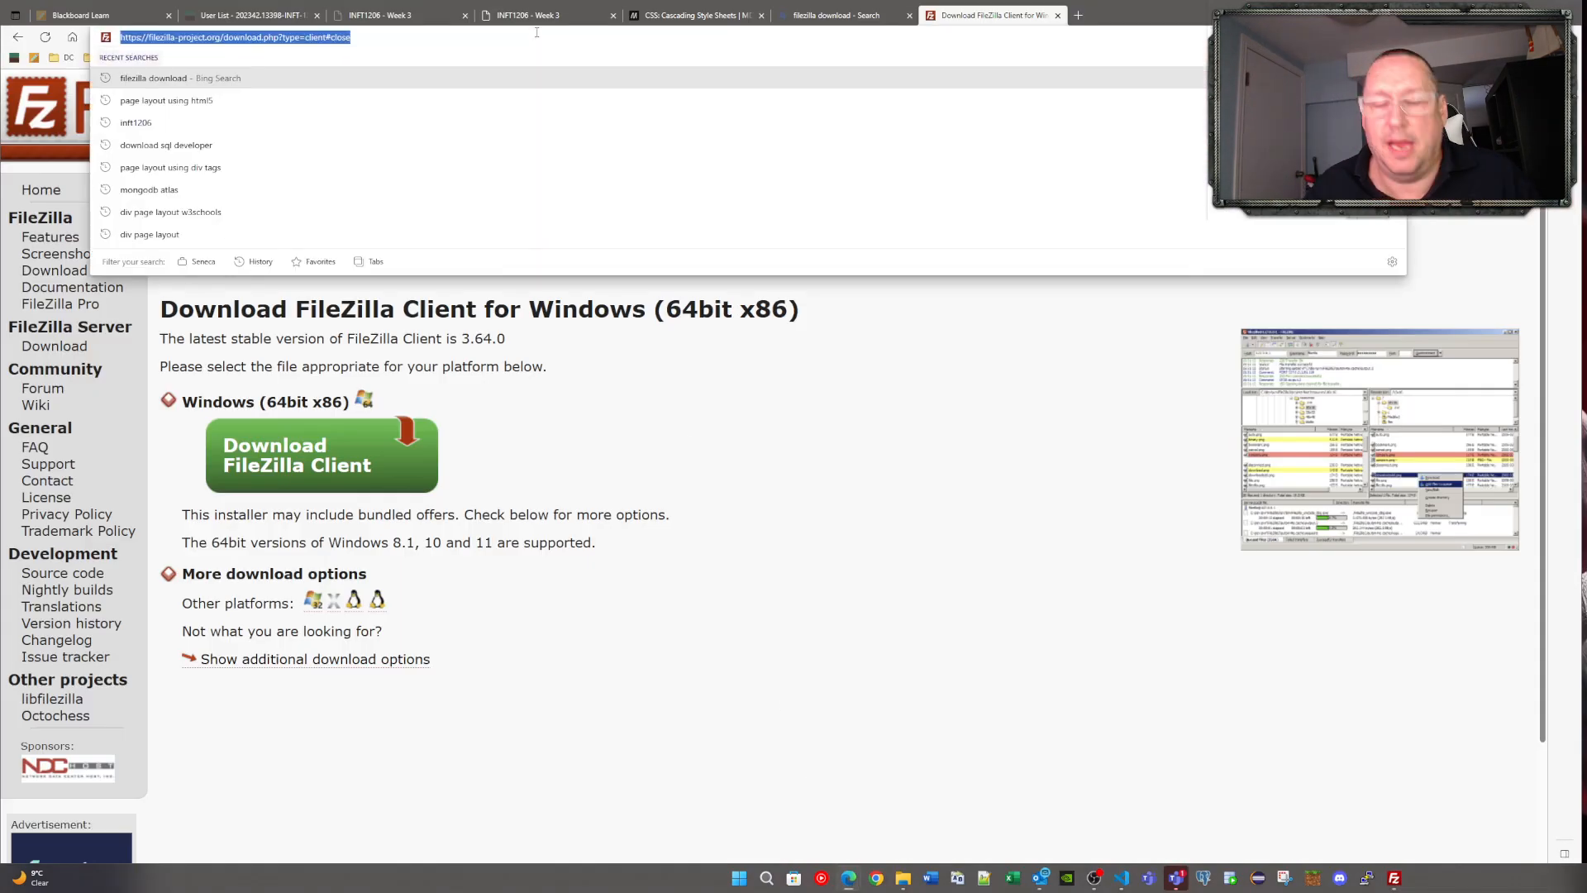
text(opentech)
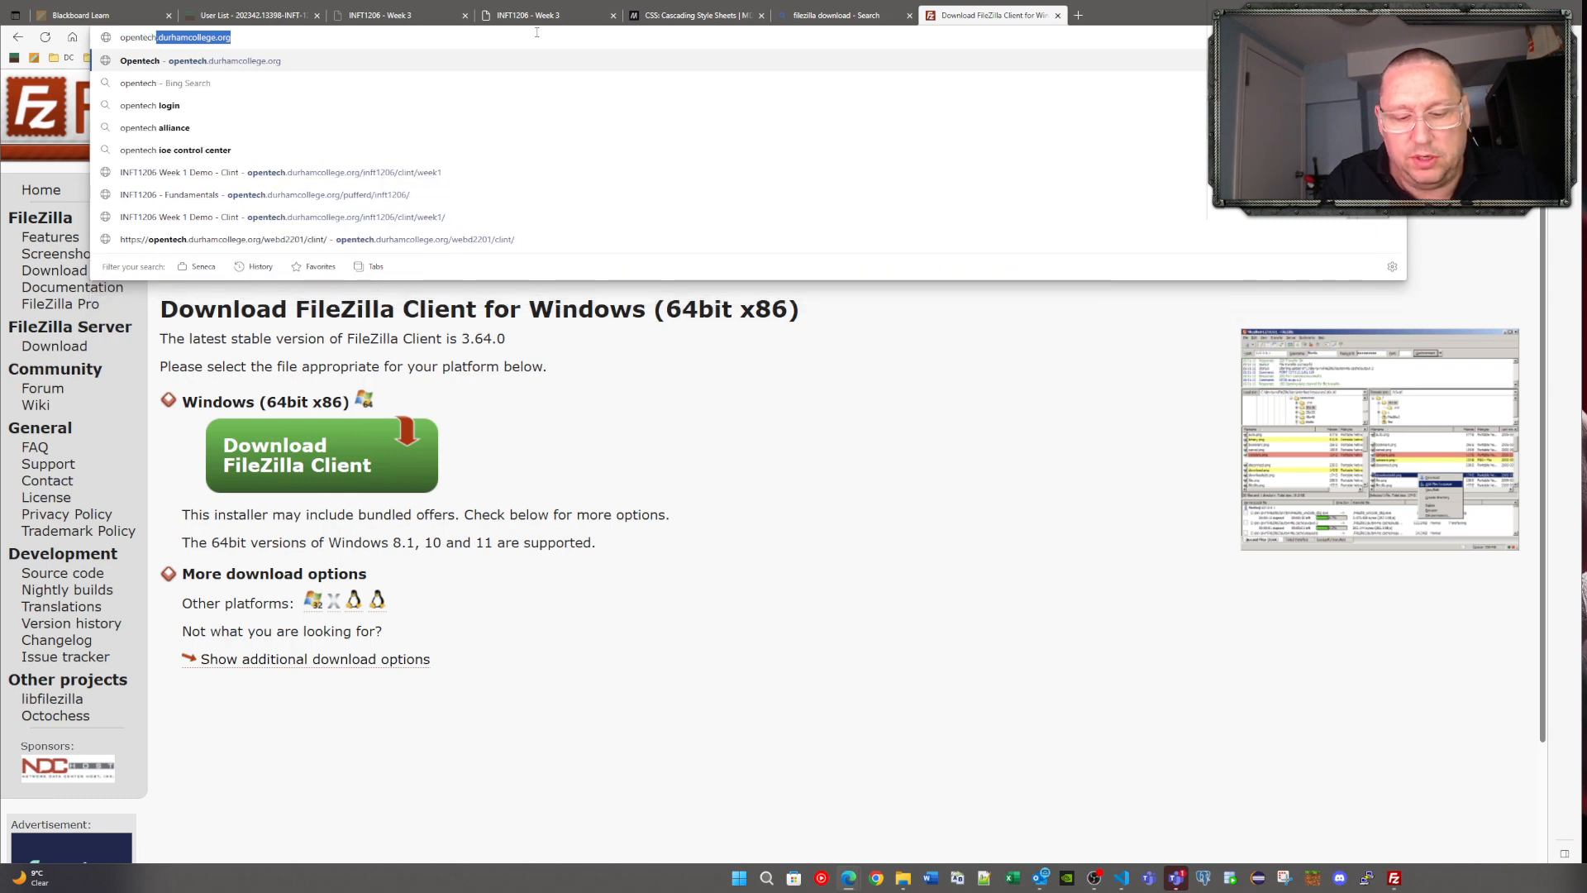
text(.)
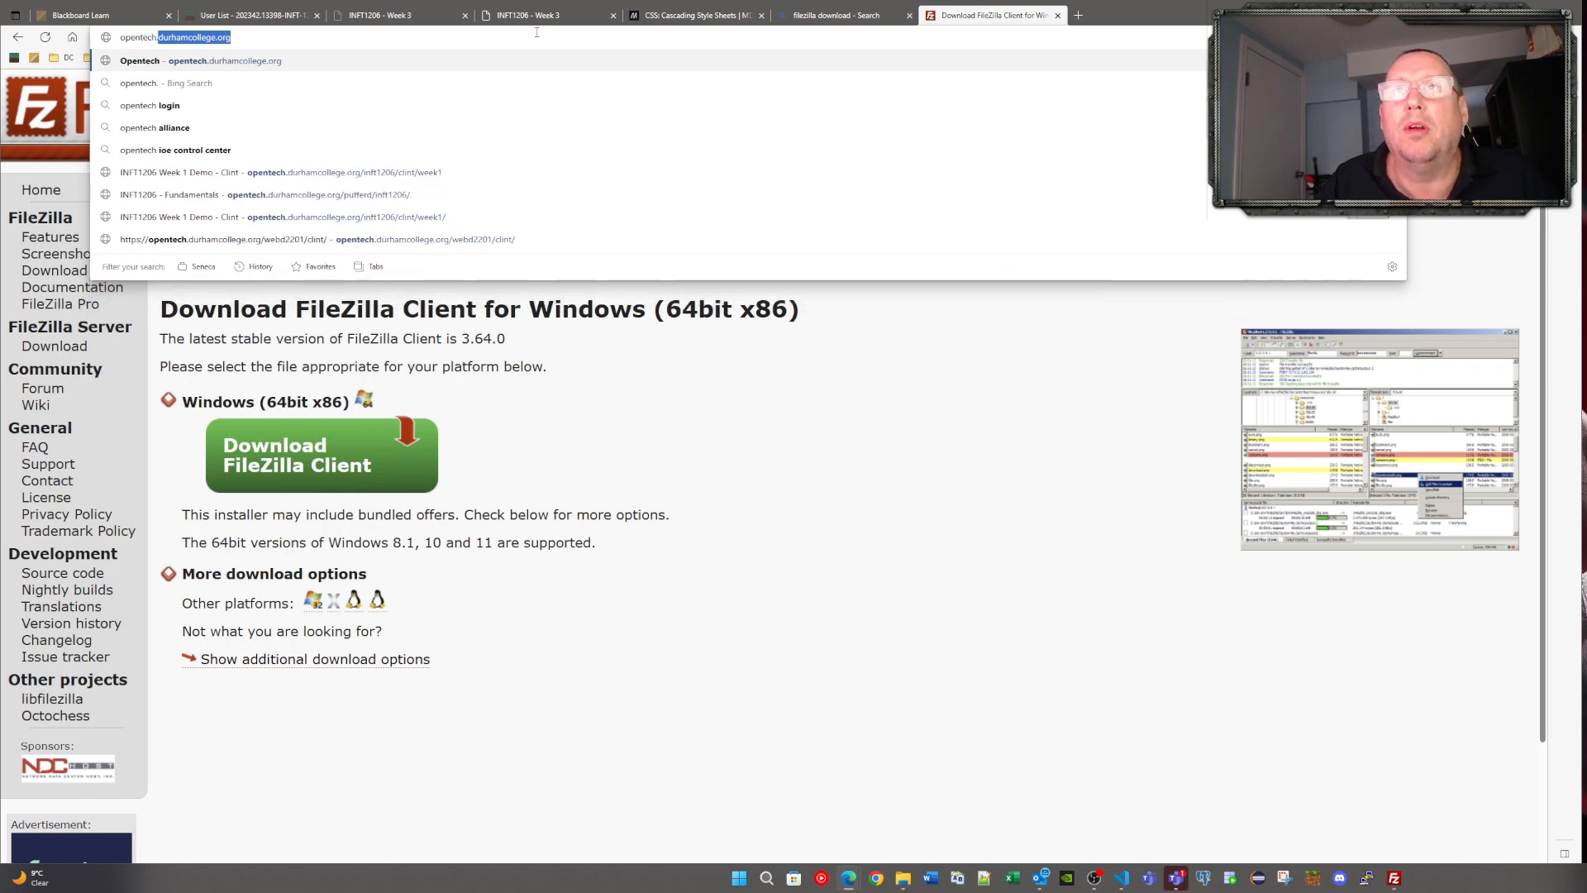
key(Right)
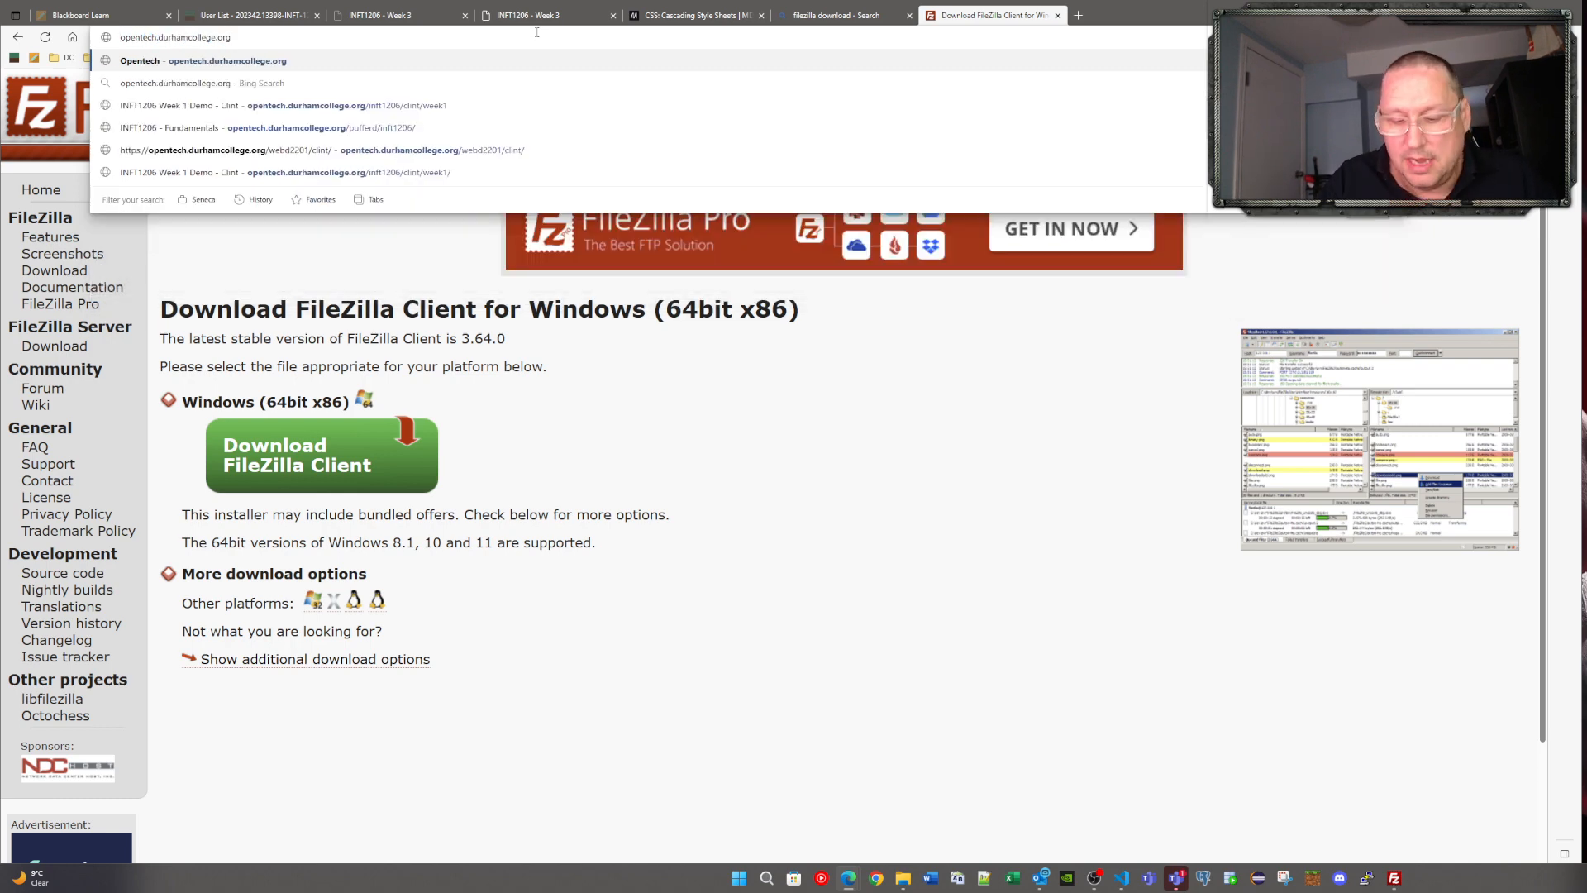
text(/i)
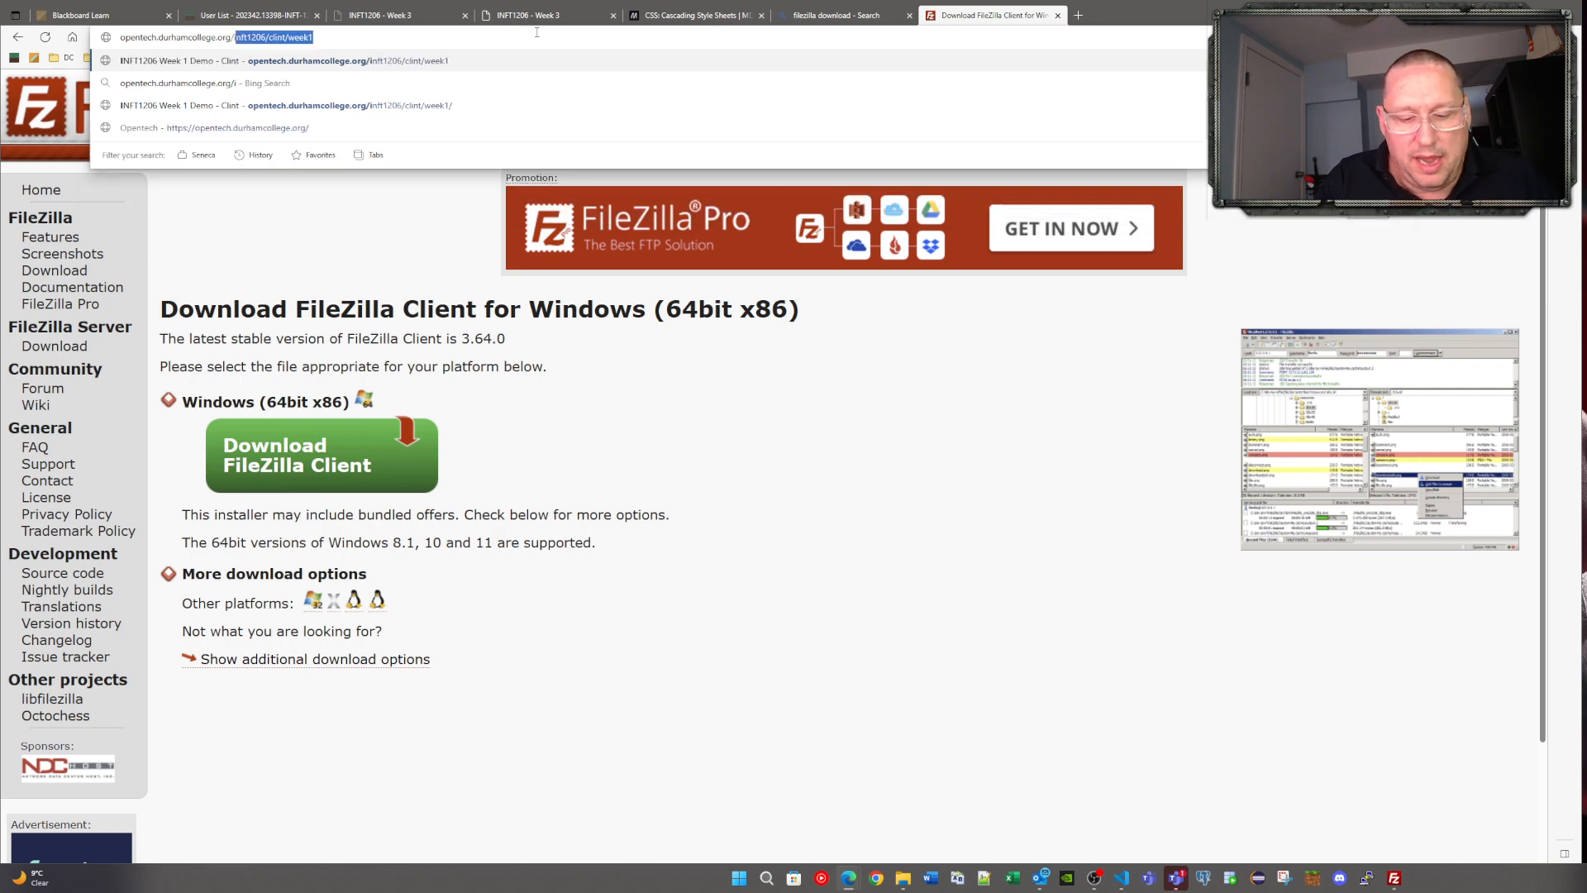
text(nft1206)
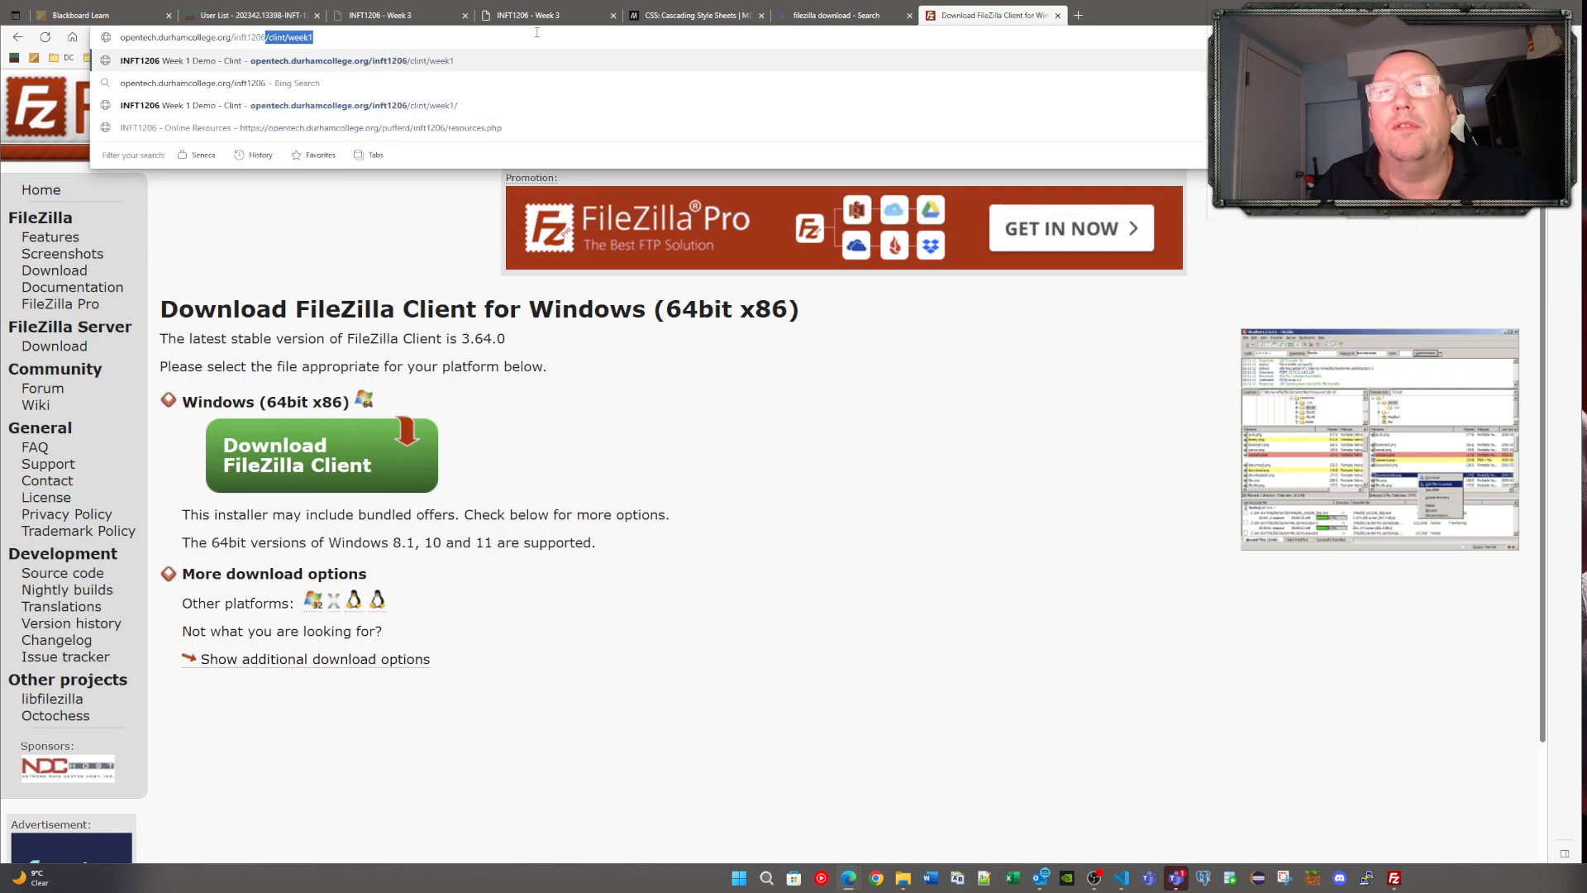
text(/clint)
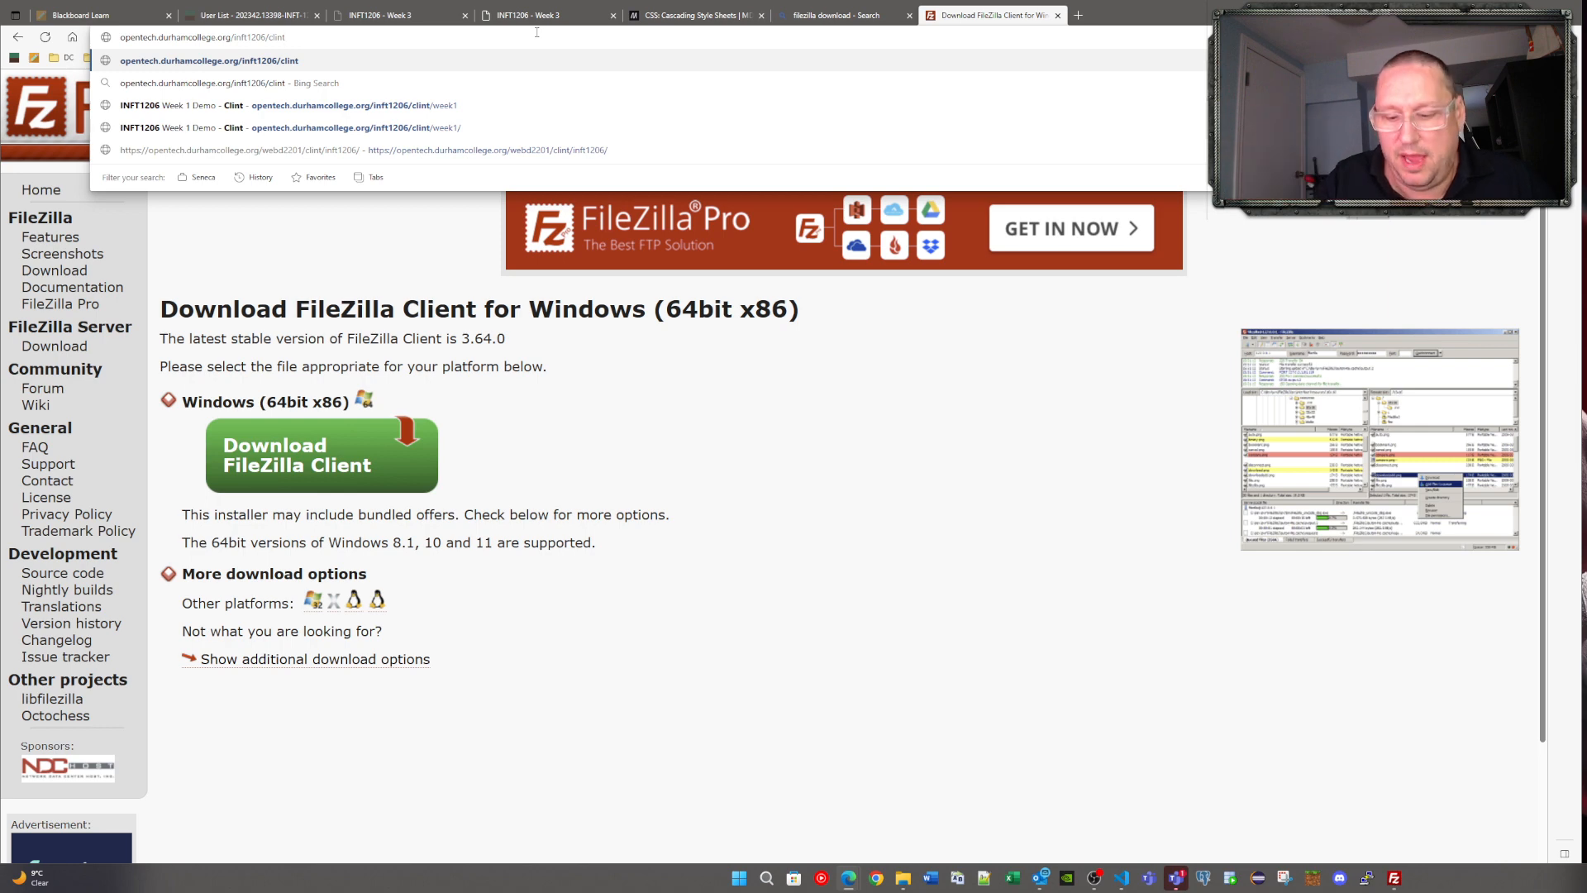
key(Return)
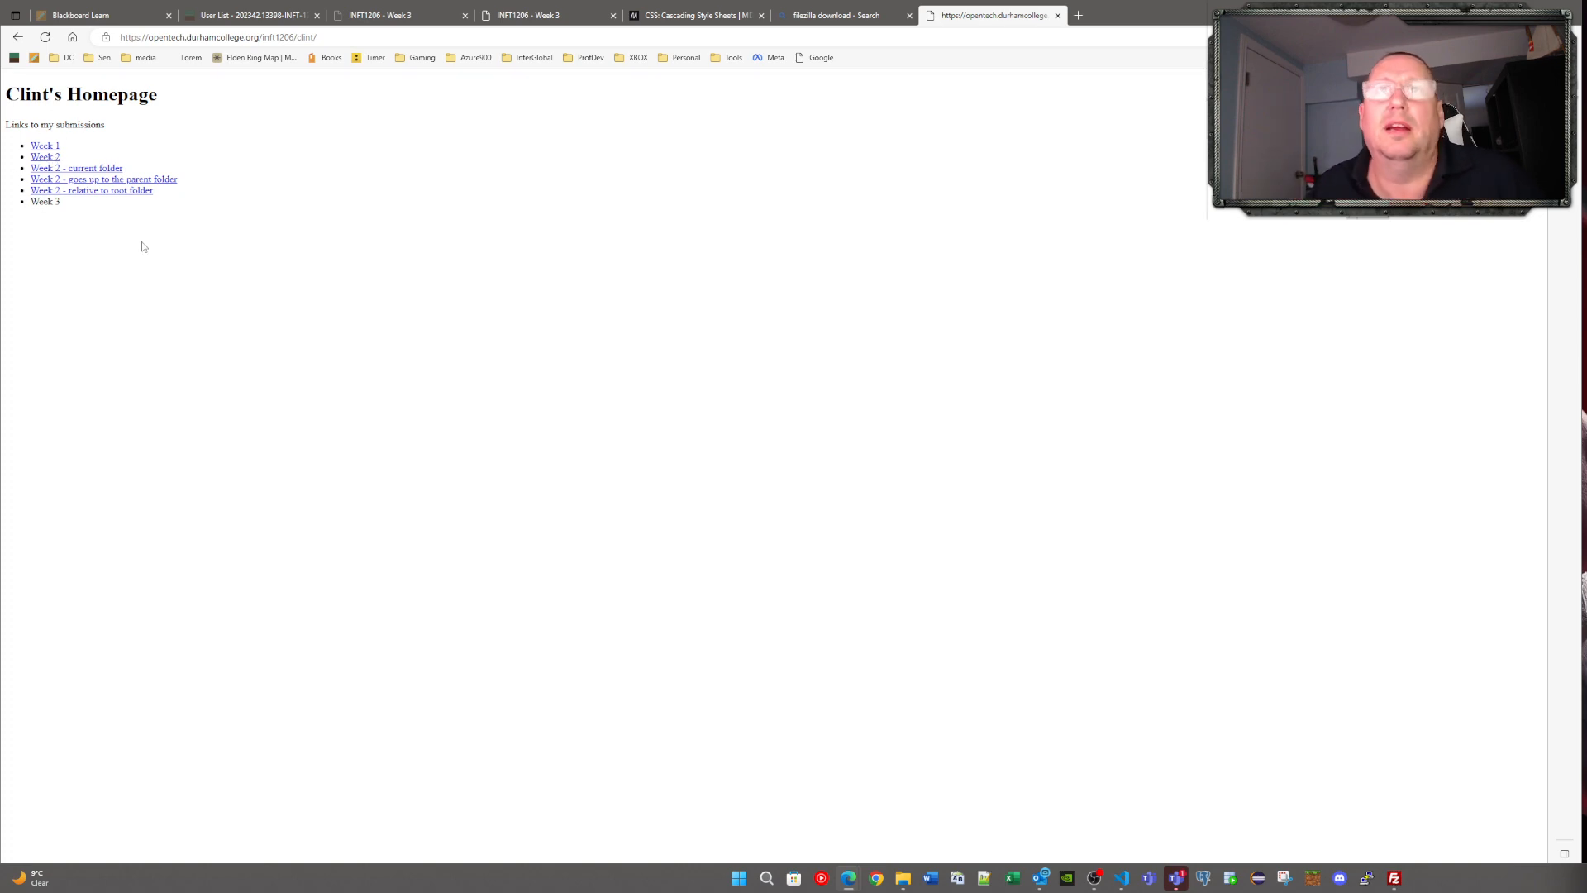
Enlarge the homepage, open its Week 1 link and look over the uploaded page
scroll(323, 281, up, 8)
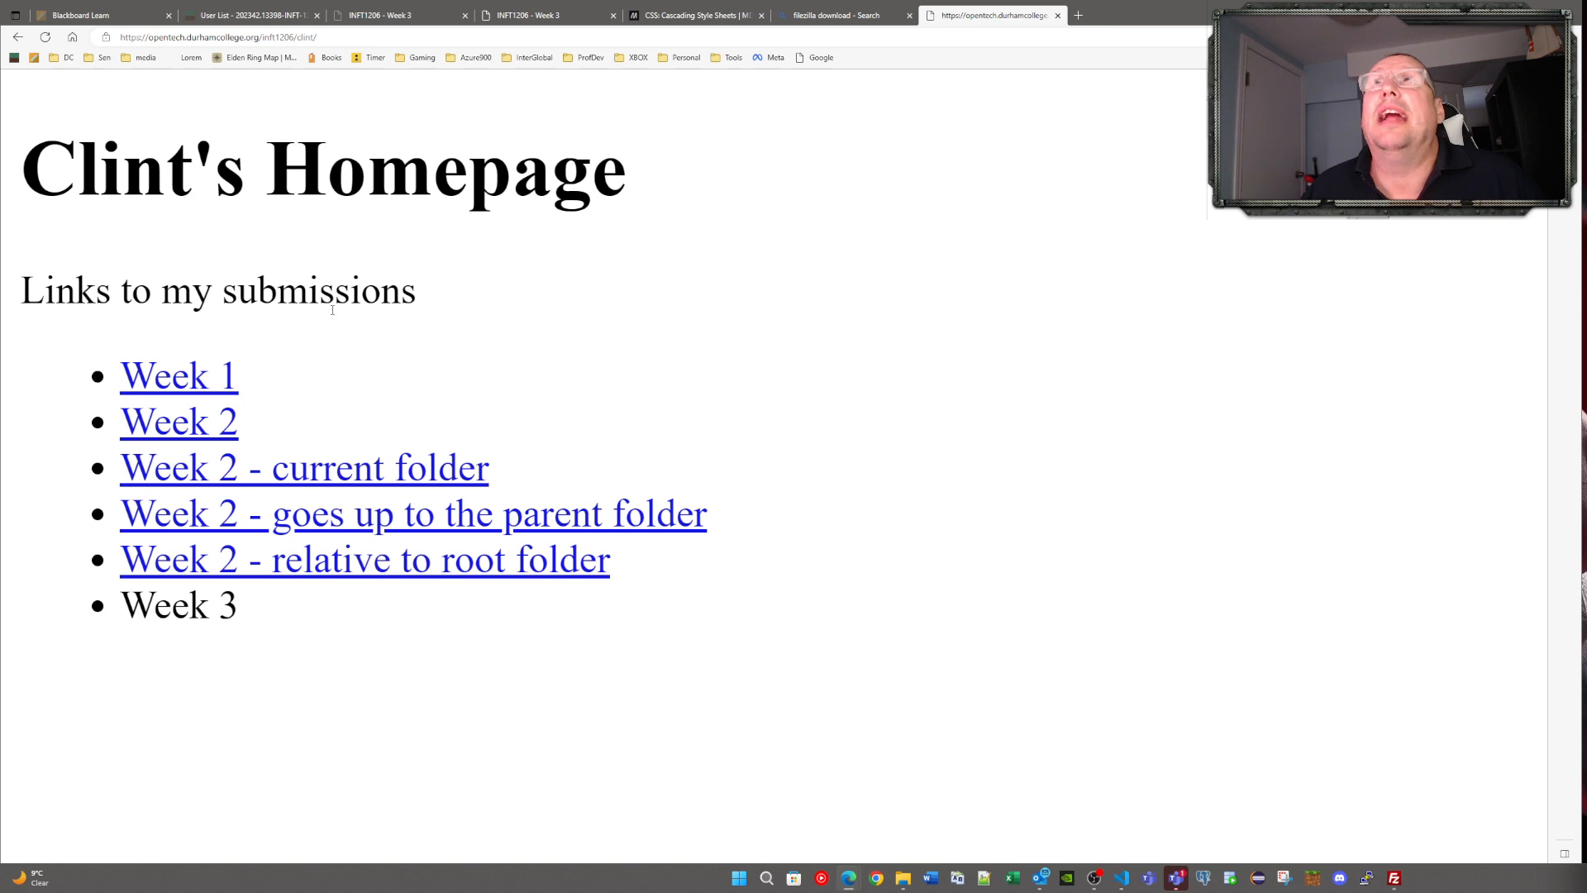
click(175, 378)
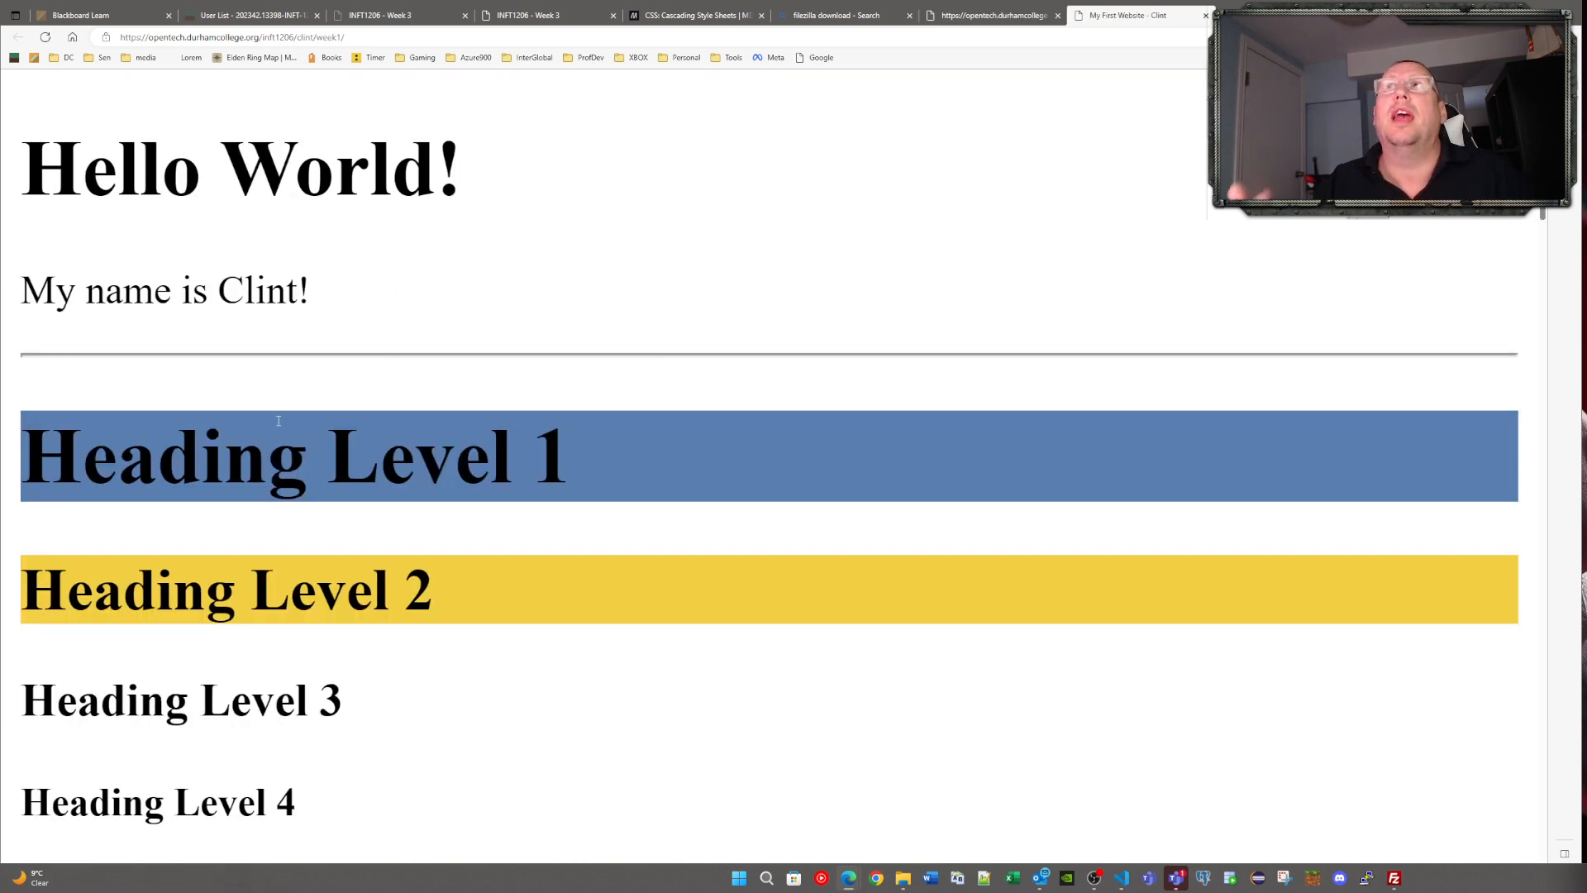
scroll(252, 403, down, 5)
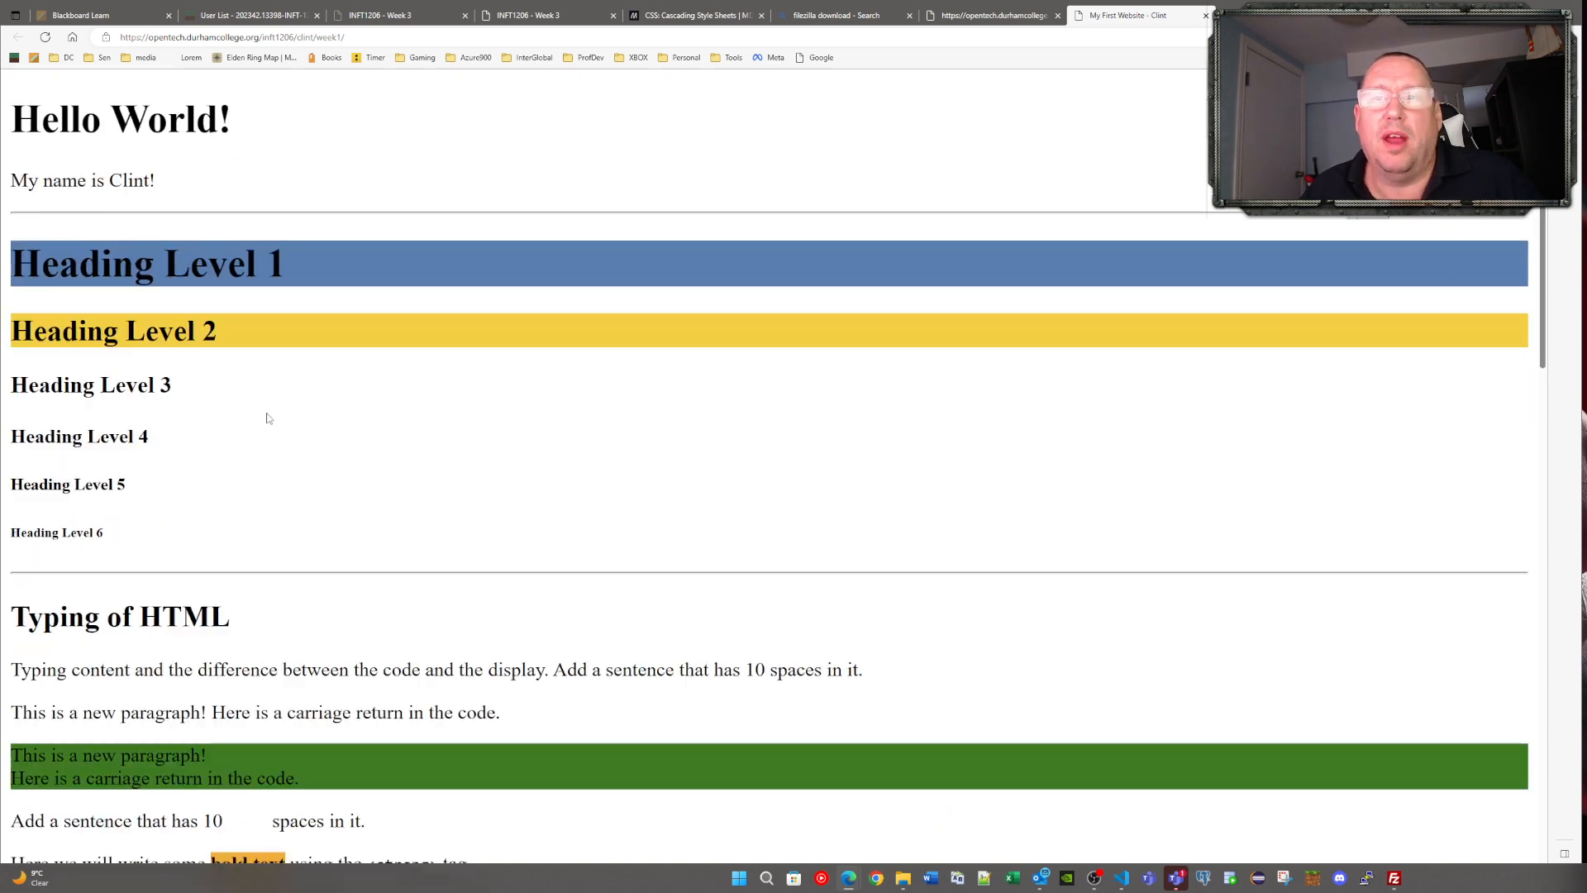
scroll(266, 417, up, 3)
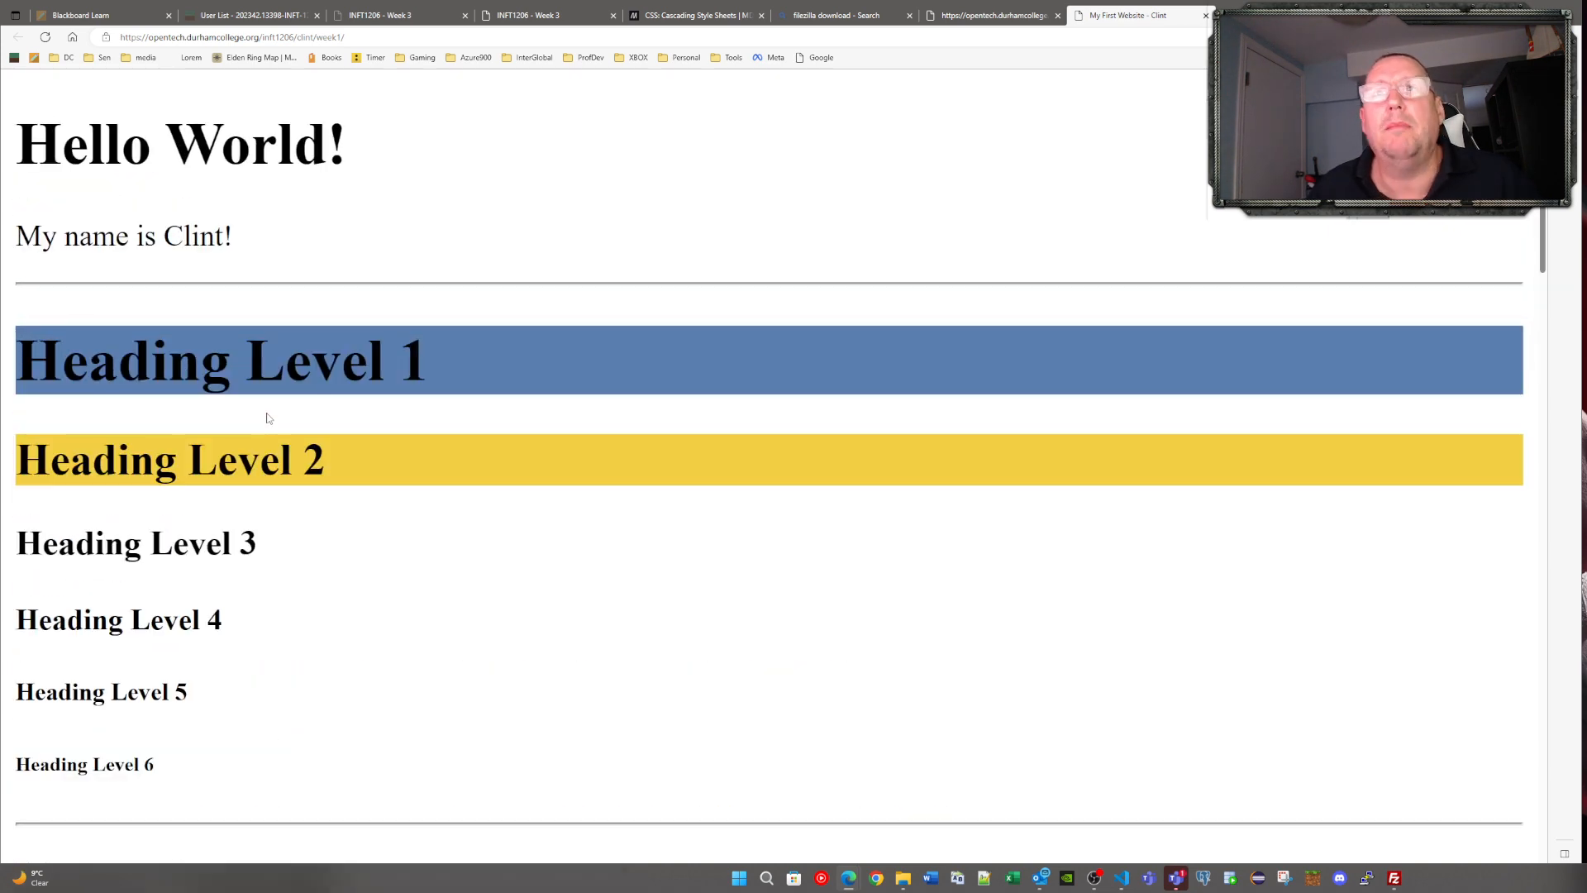